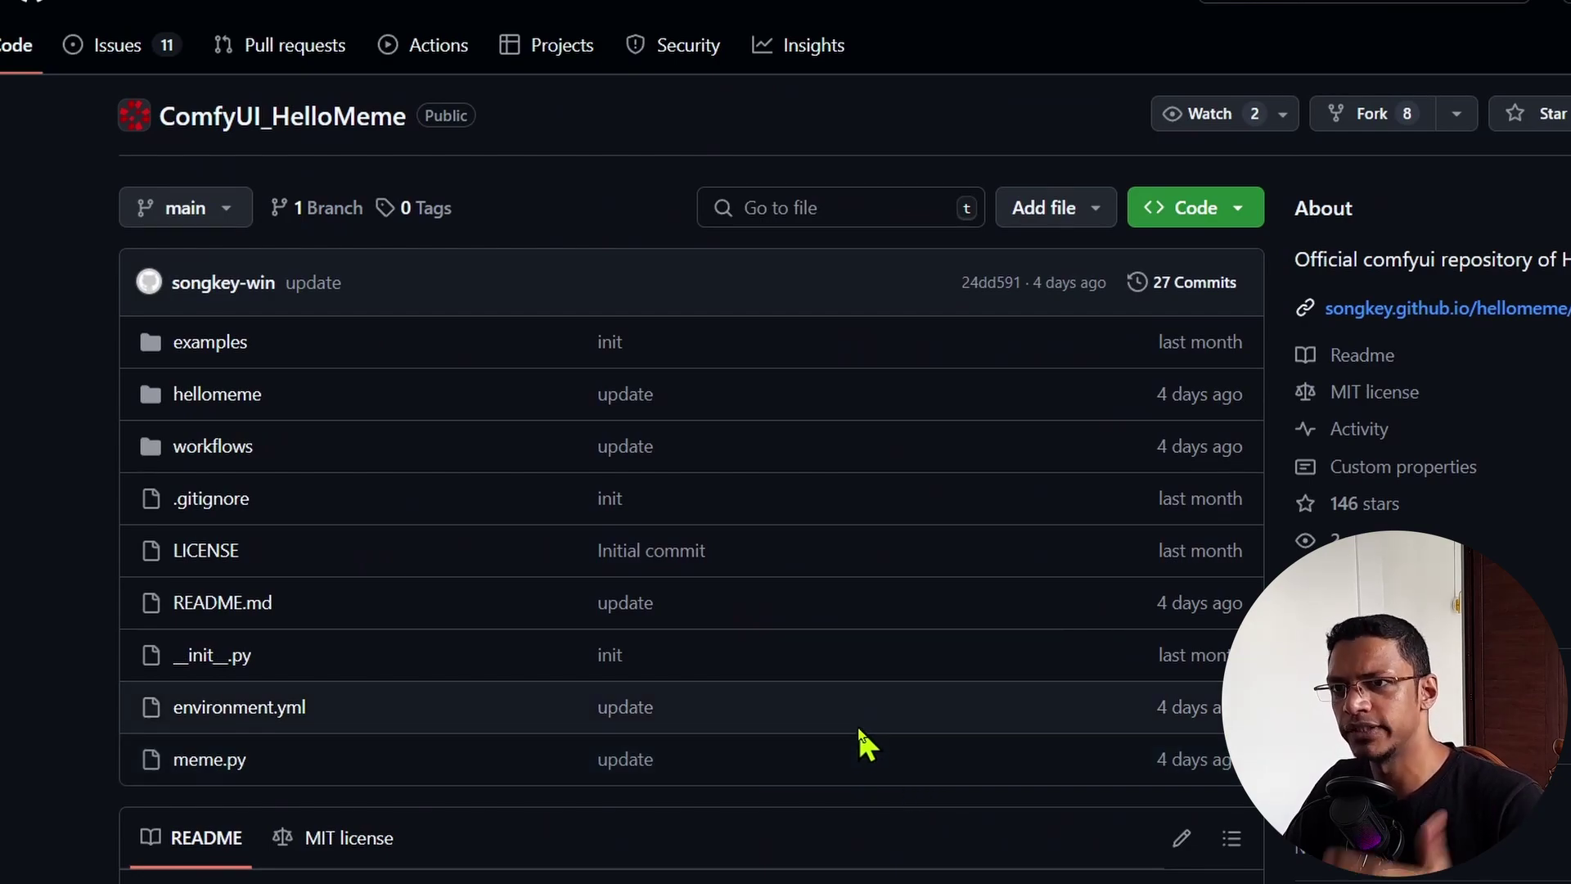
Review the ComfyUI_HelloMeme repository's README, from the feature updates through the introduction to the table of workflow files
{"action": "scroll", "coordinate": [662, 660], "scroll_direction": "down", "scroll_amount": 6}
{"action": "scroll", "coordinate": [689, 602], "scroll_direction": "down", "scroll_amount": 3}
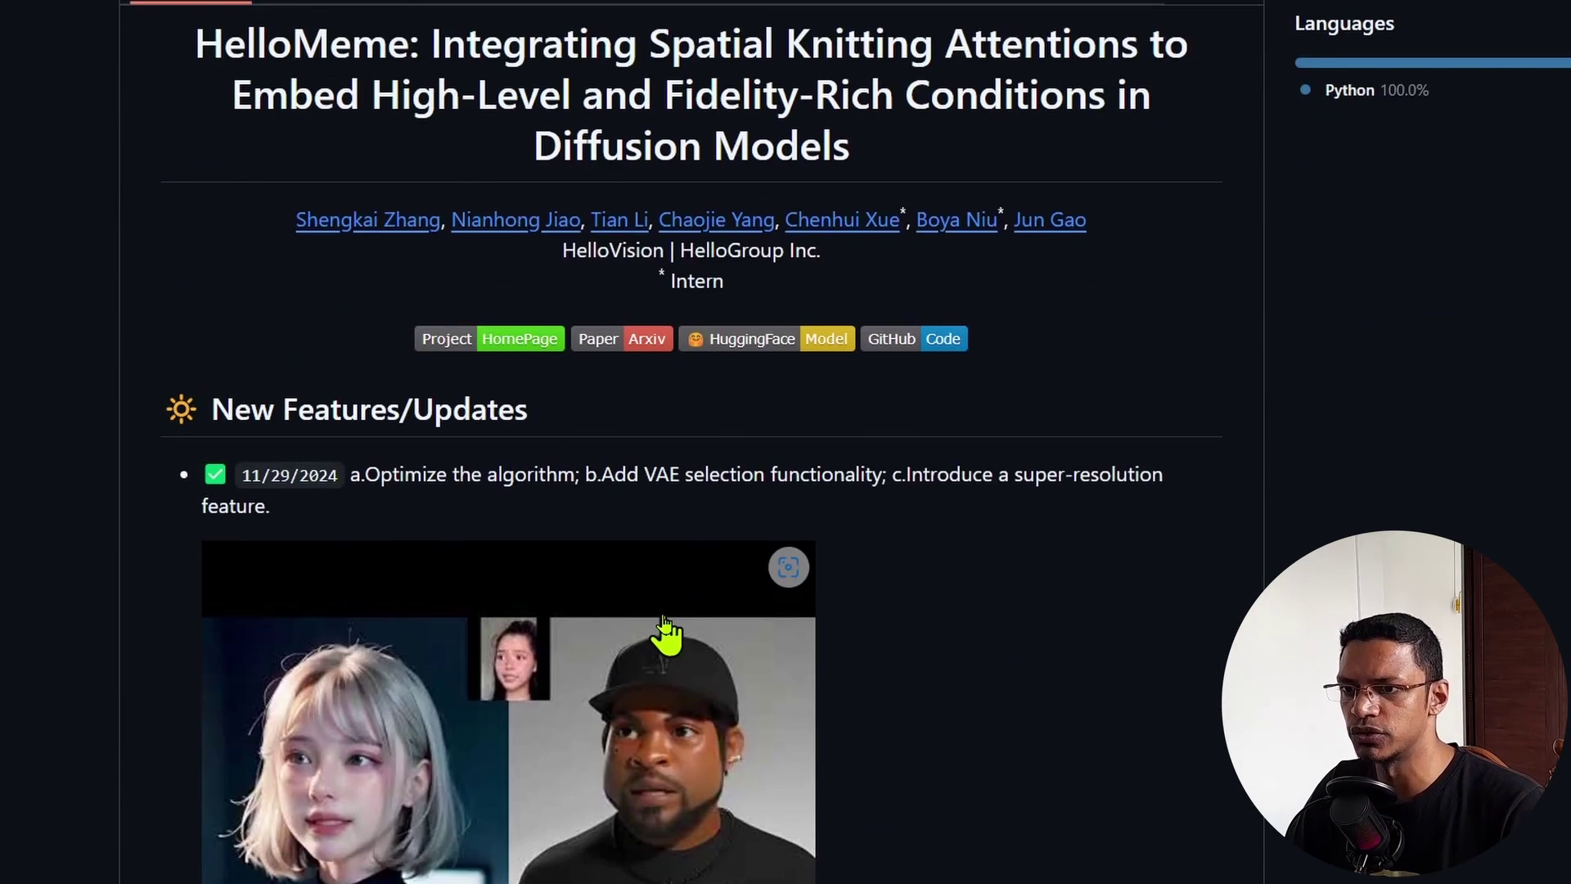
{"action": "scroll", "coordinate": [1021, 582], "scroll_direction": "down", "scroll_amount": 10}
{"action": "scroll", "coordinate": [1019, 583], "scroll_direction": "down", "scroll_amount": 1}
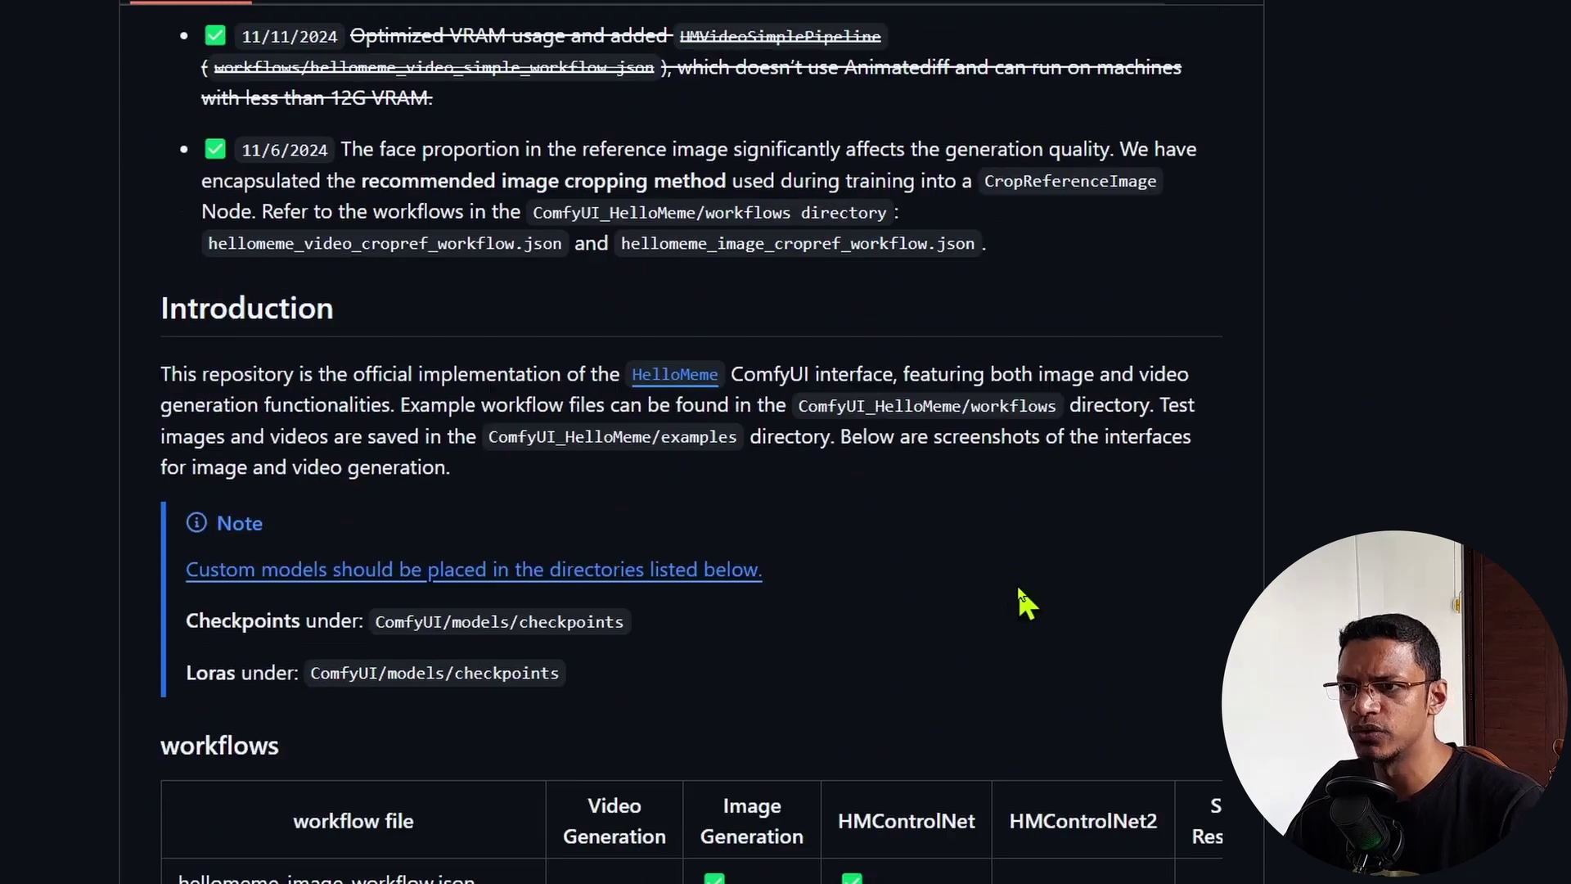
{"action": "scroll", "coordinate": [1020, 597], "scroll_direction": "up", "scroll_amount": 4}
{"action": "scroll", "coordinate": [982, 565], "scroll_direction": "up", "scroll_amount": 5}
{"action": "scroll", "coordinate": [974, 571], "scroll_direction": "down", "scroll_amount": 15}
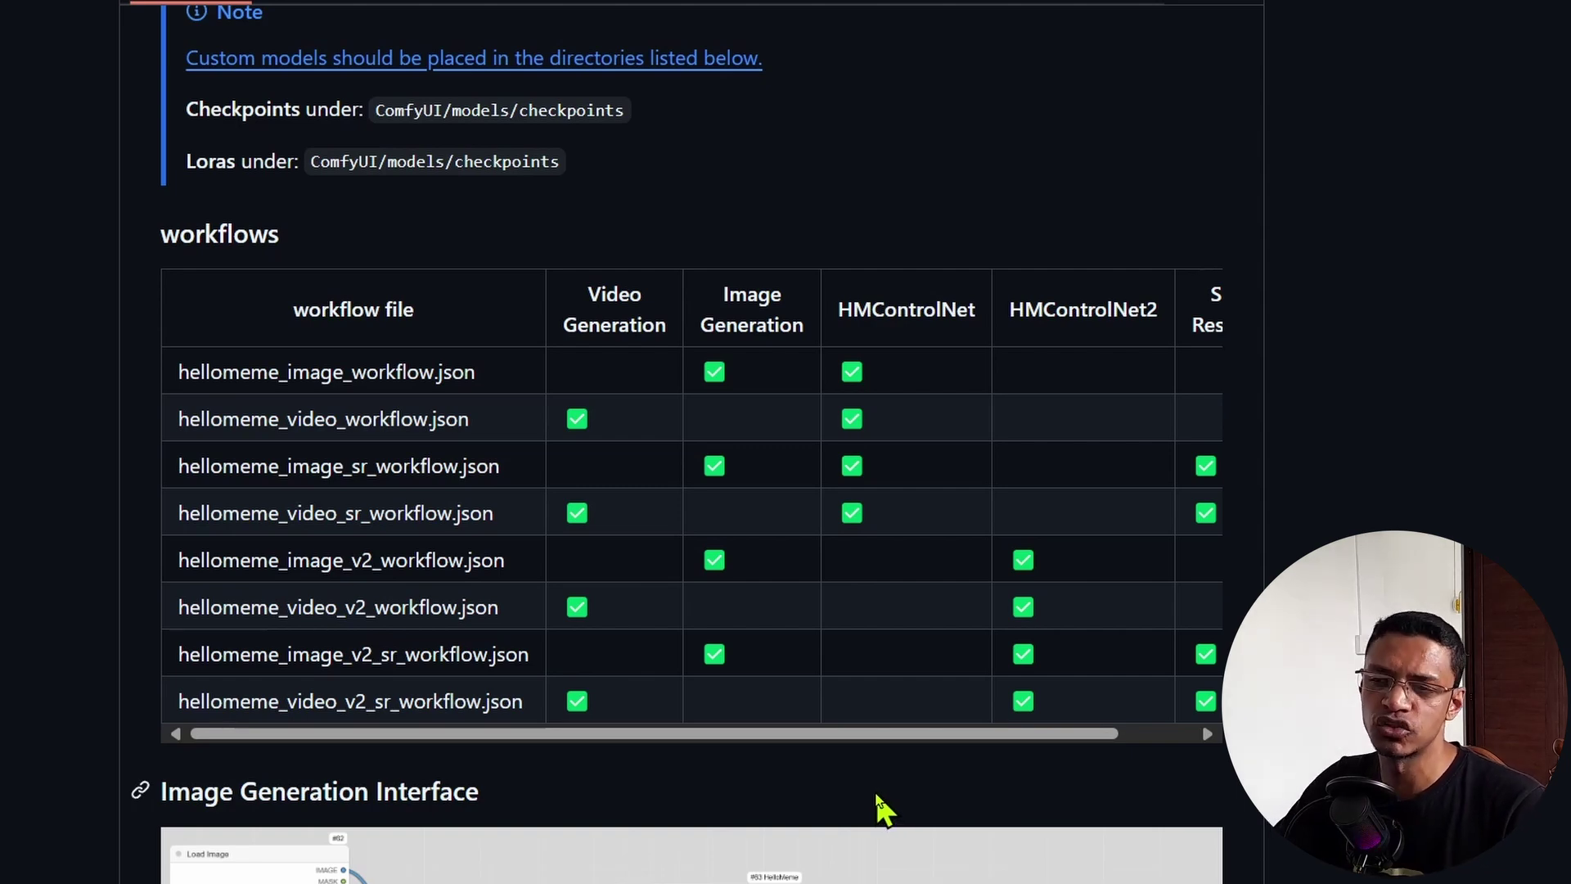
{"action": "scroll", "coordinate": [589, 562], "scroll_direction": "up", "scroll_amount": 5}
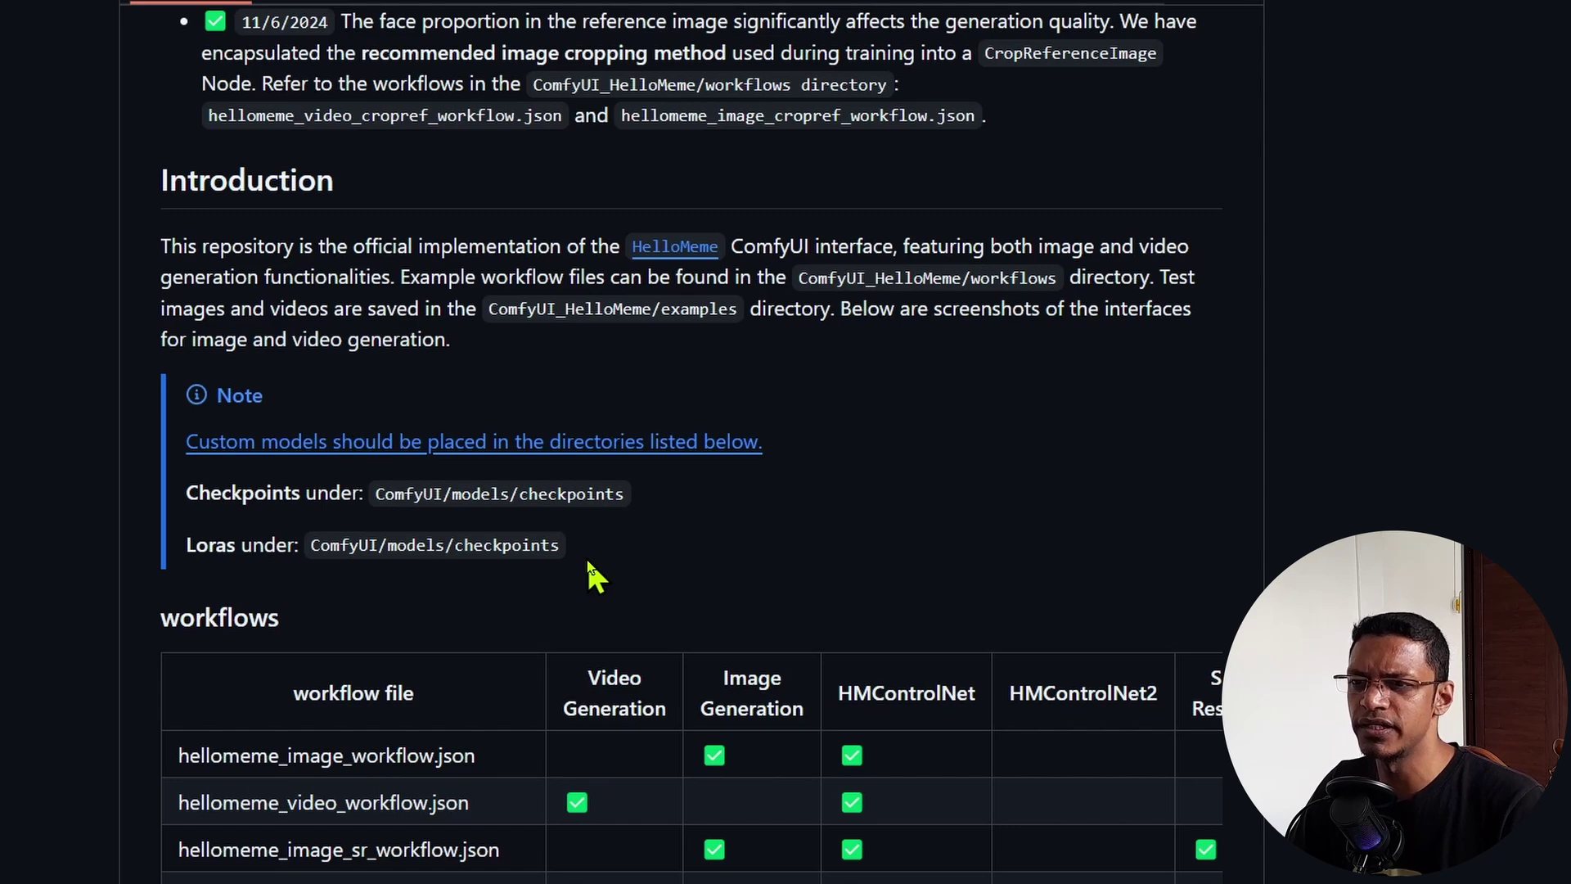
Examine the README note on custom model directories, highlighting the paths listed for checkpoints and Loras
{"action": "left_click_drag", "start_coordinate": [653, 561], "coordinate": [118, 381]}
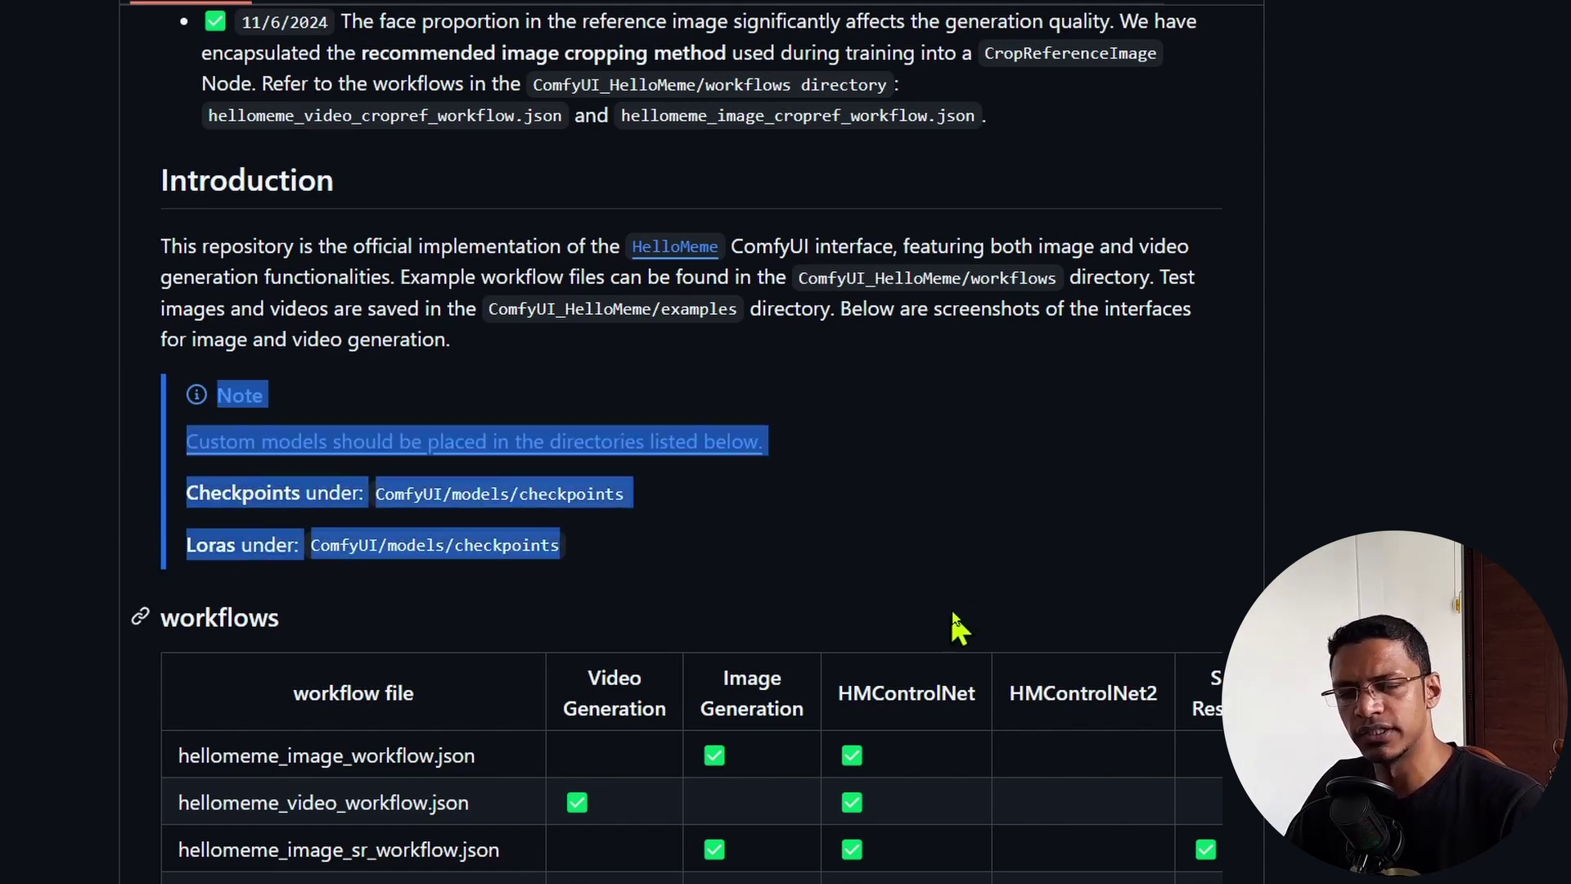
{"action": "left_click", "coordinate": [679, 496]}
{"action": "left_click_drag", "start_coordinate": [634, 495], "coordinate": [380, 491]}
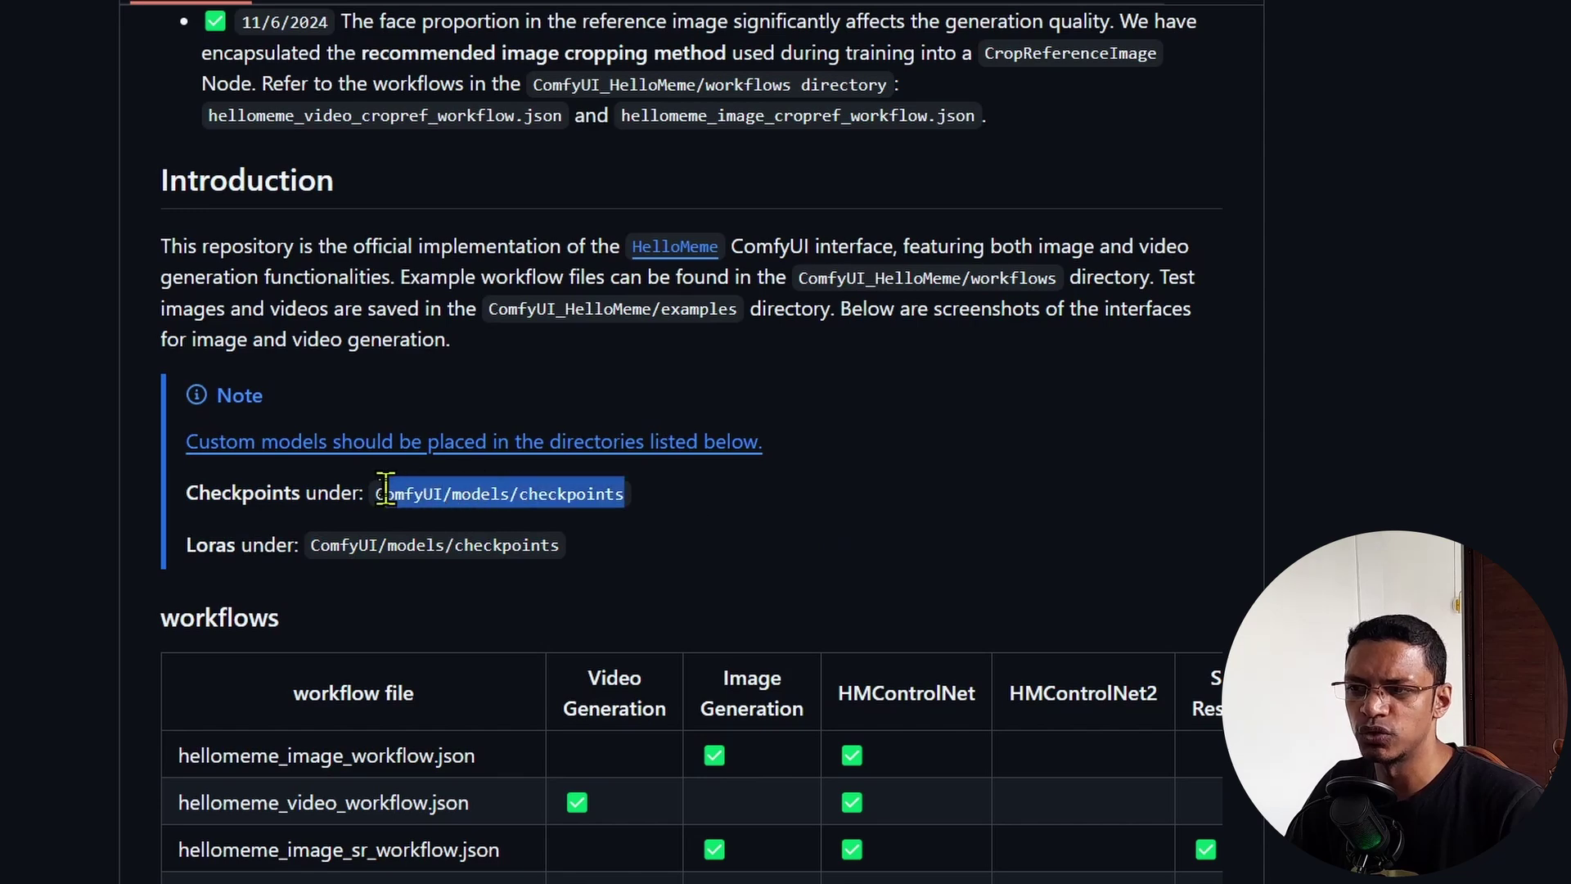
{"action": "left_click", "coordinate": [605, 527]}
{"action": "left_click_drag", "start_coordinate": [585, 558], "coordinate": [311, 544]}
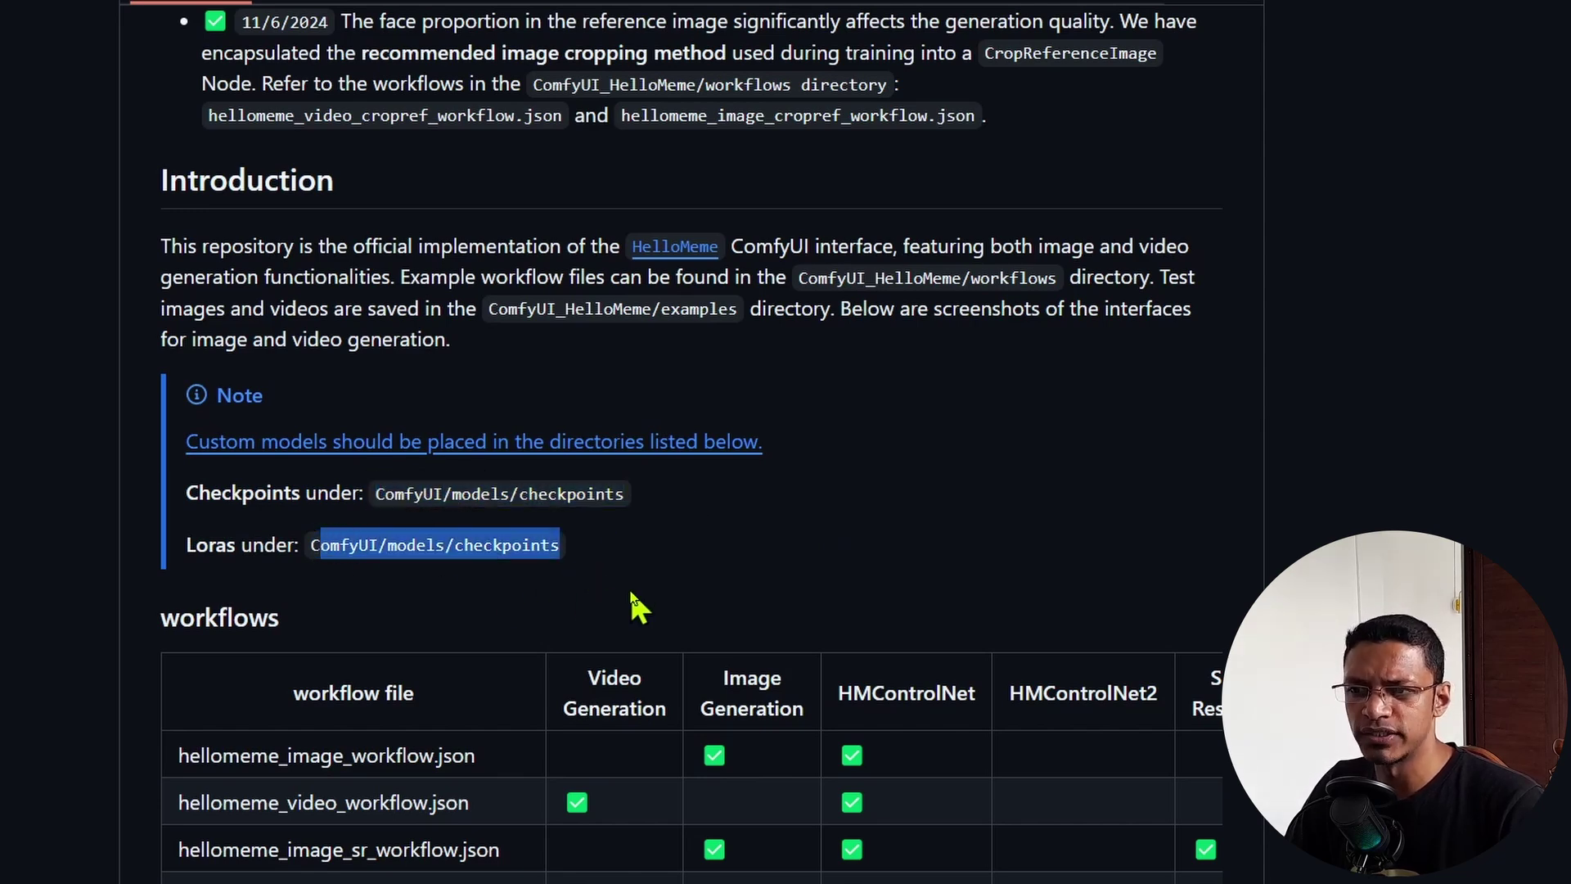
{"action": "left_click", "coordinate": [631, 593]}
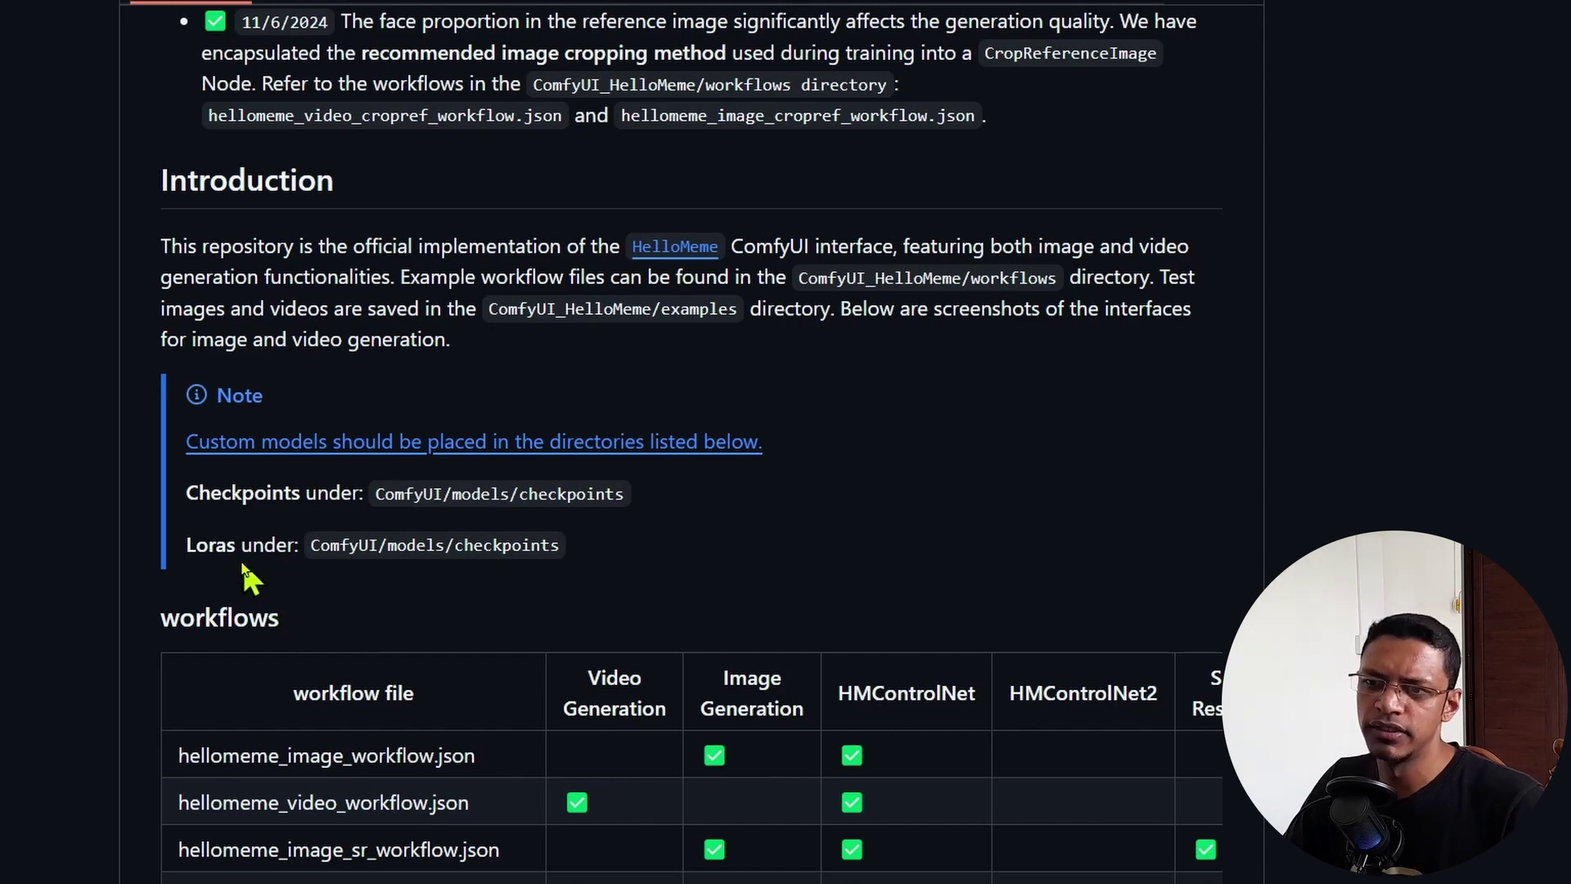
{"action": "left_click_drag", "start_coordinate": [185, 544], "coordinate": [311, 544]}
{"action": "left_click", "coordinate": [667, 567]}
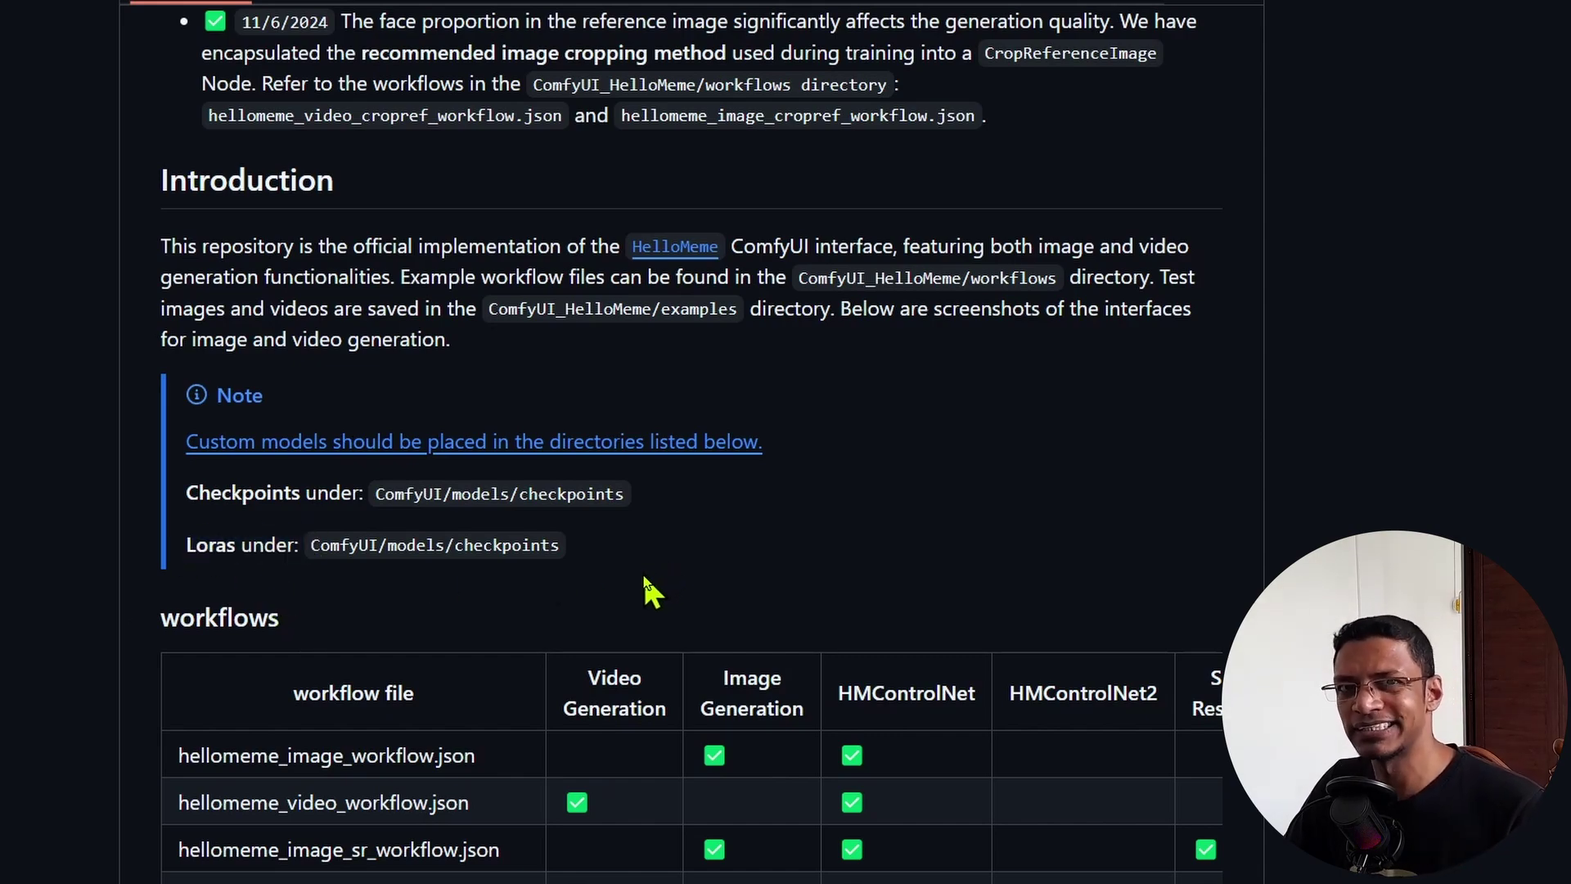
Review the HelloMeme project page, covering the method diagram, the image generation examples and the section on SD1.5-based Loras or checkpoints
{"action": "scroll", "coordinate": [82, 552], "scroll_direction": "up", "scroll_amount": 15}
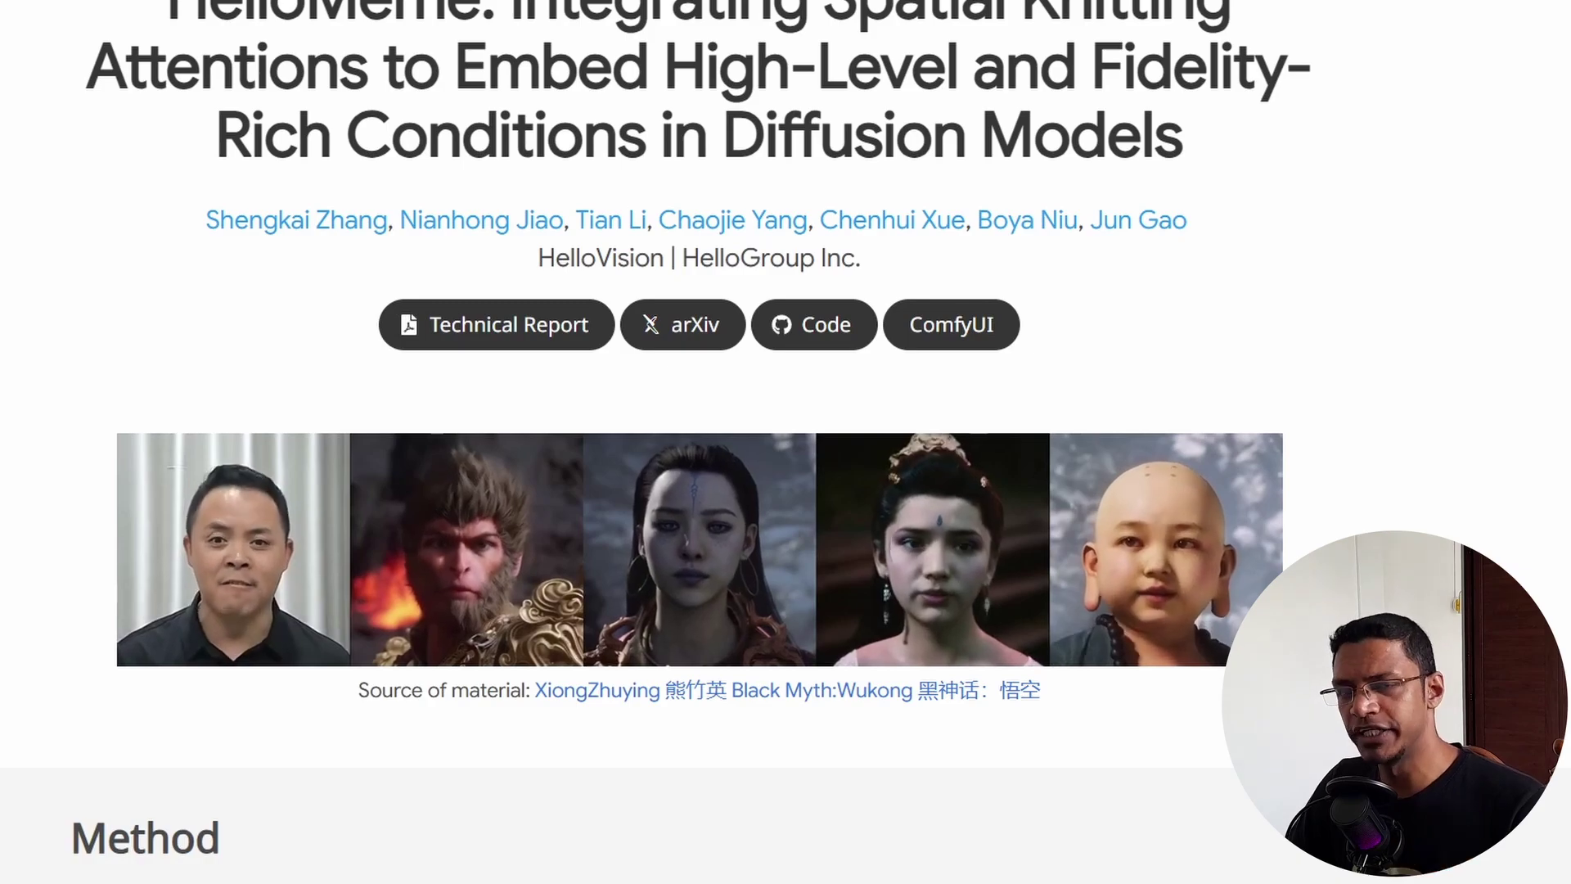
{"action": "scroll", "coordinate": [785, 442], "scroll_direction": "down", "scroll_amount": 8}
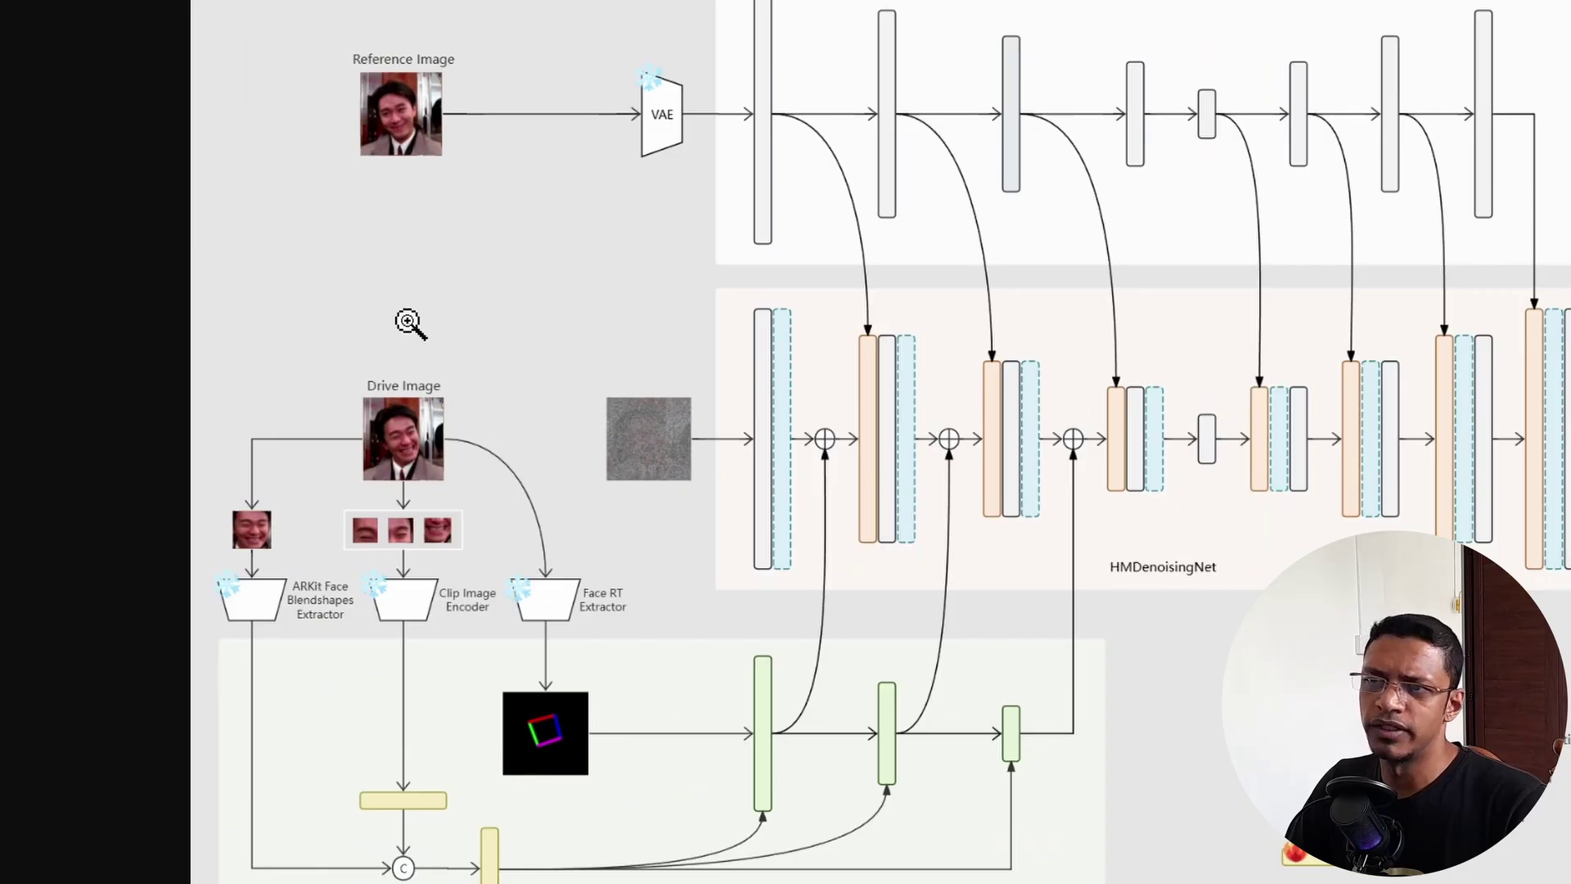
{"action": "left_click", "coordinate": [407, 322]}
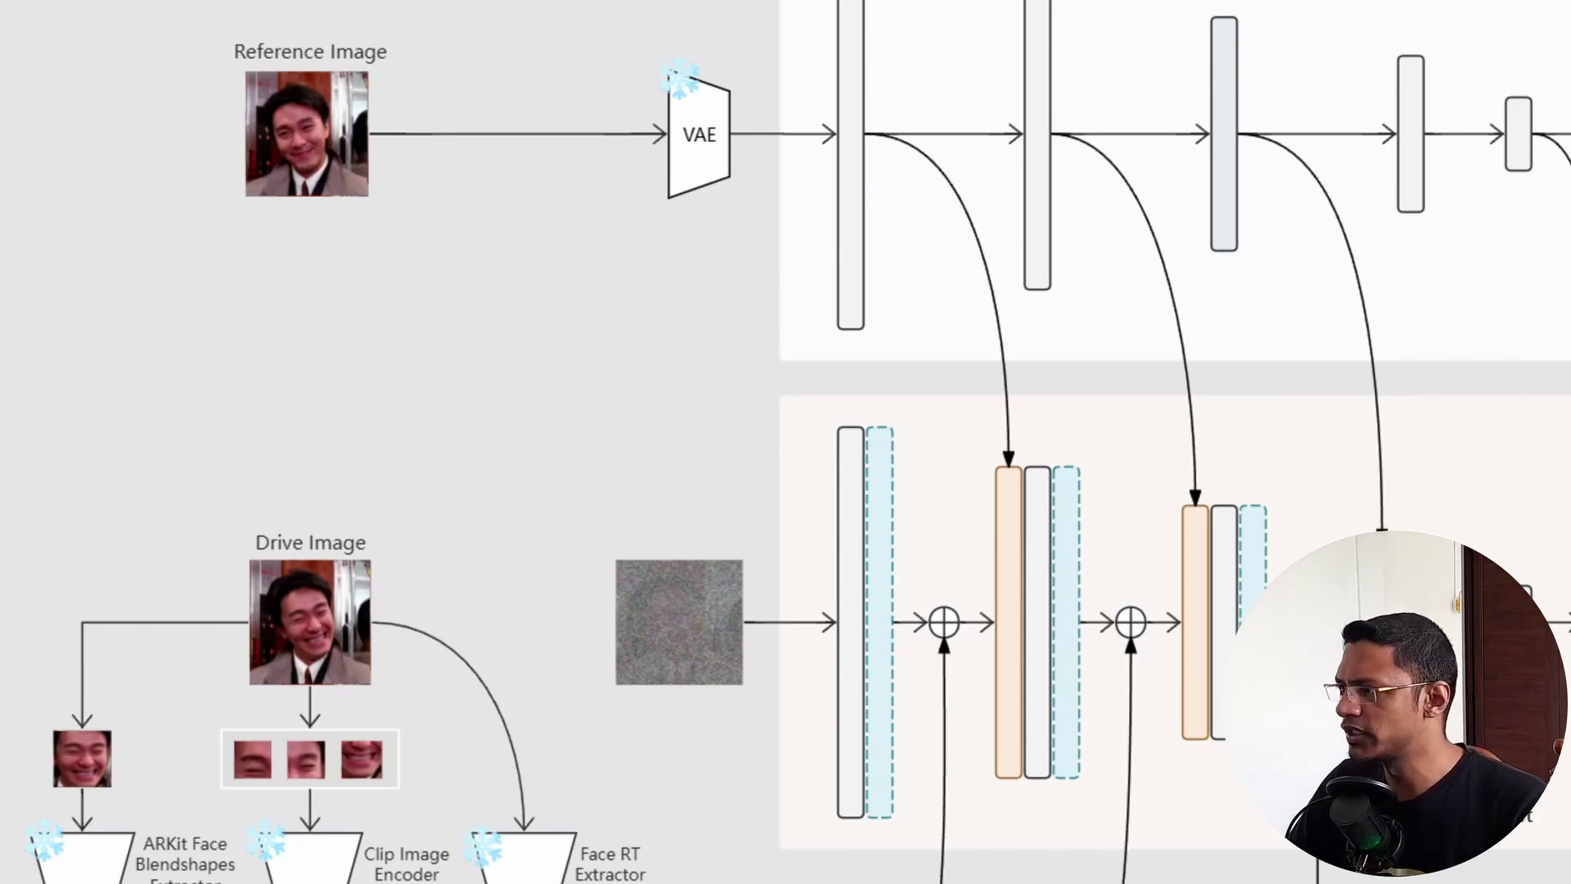
{"action": "scroll", "coordinate": [786, 442], "scroll_direction": "down", "scroll_amount": 4}
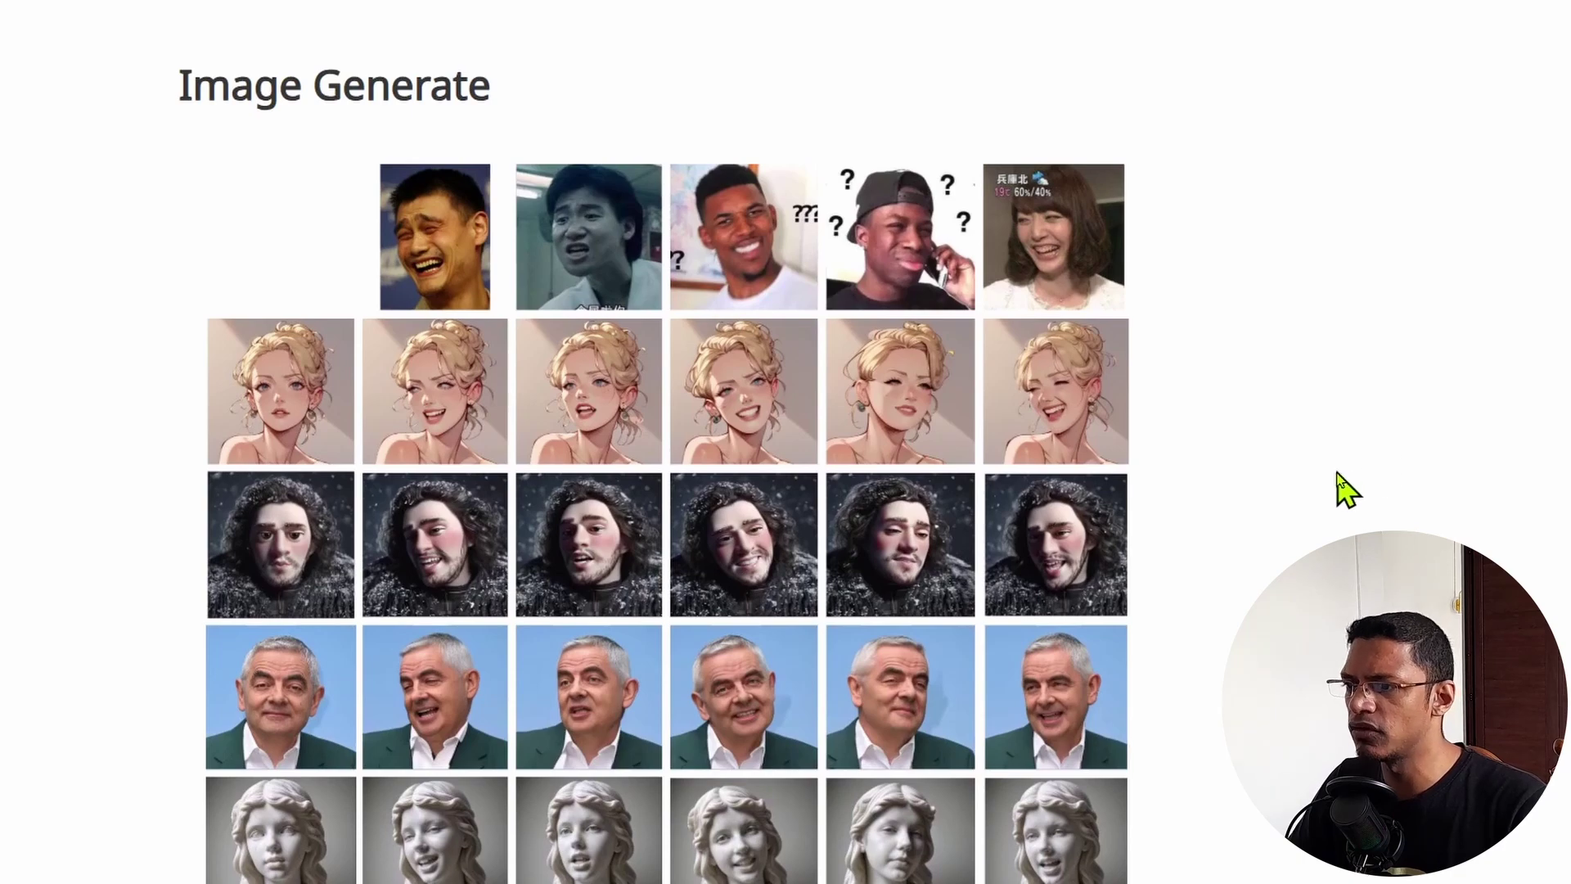
{"action": "scroll", "coordinate": [1354, 519], "scroll_direction": "down", "scroll_amount": 12}
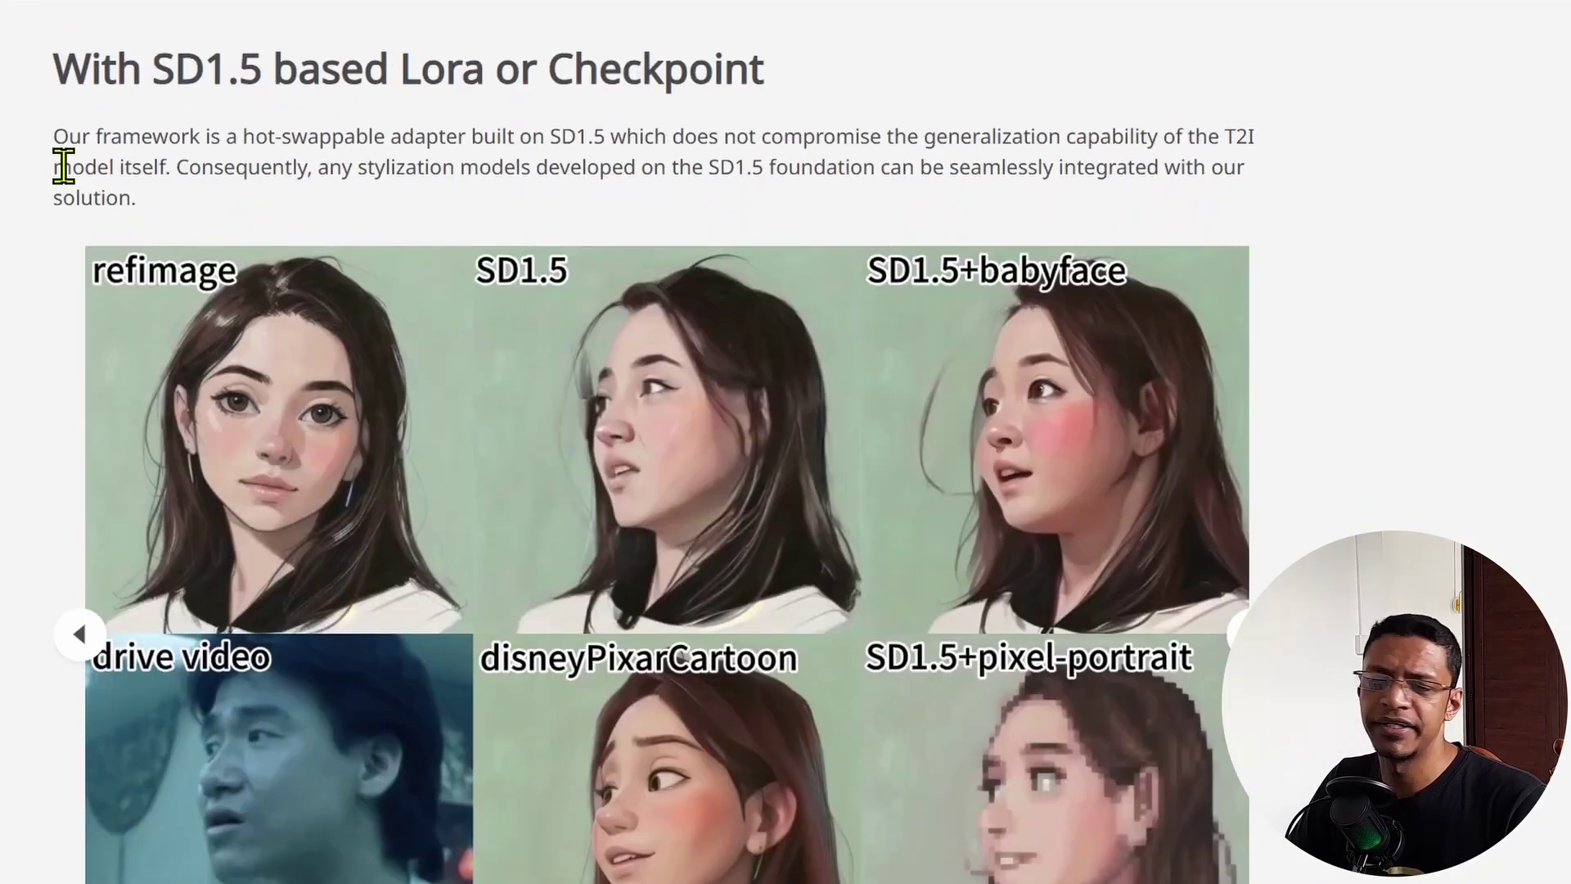
{"action": "left_click_drag", "start_coordinate": [25, 82], "coordinate": [448, 66]}
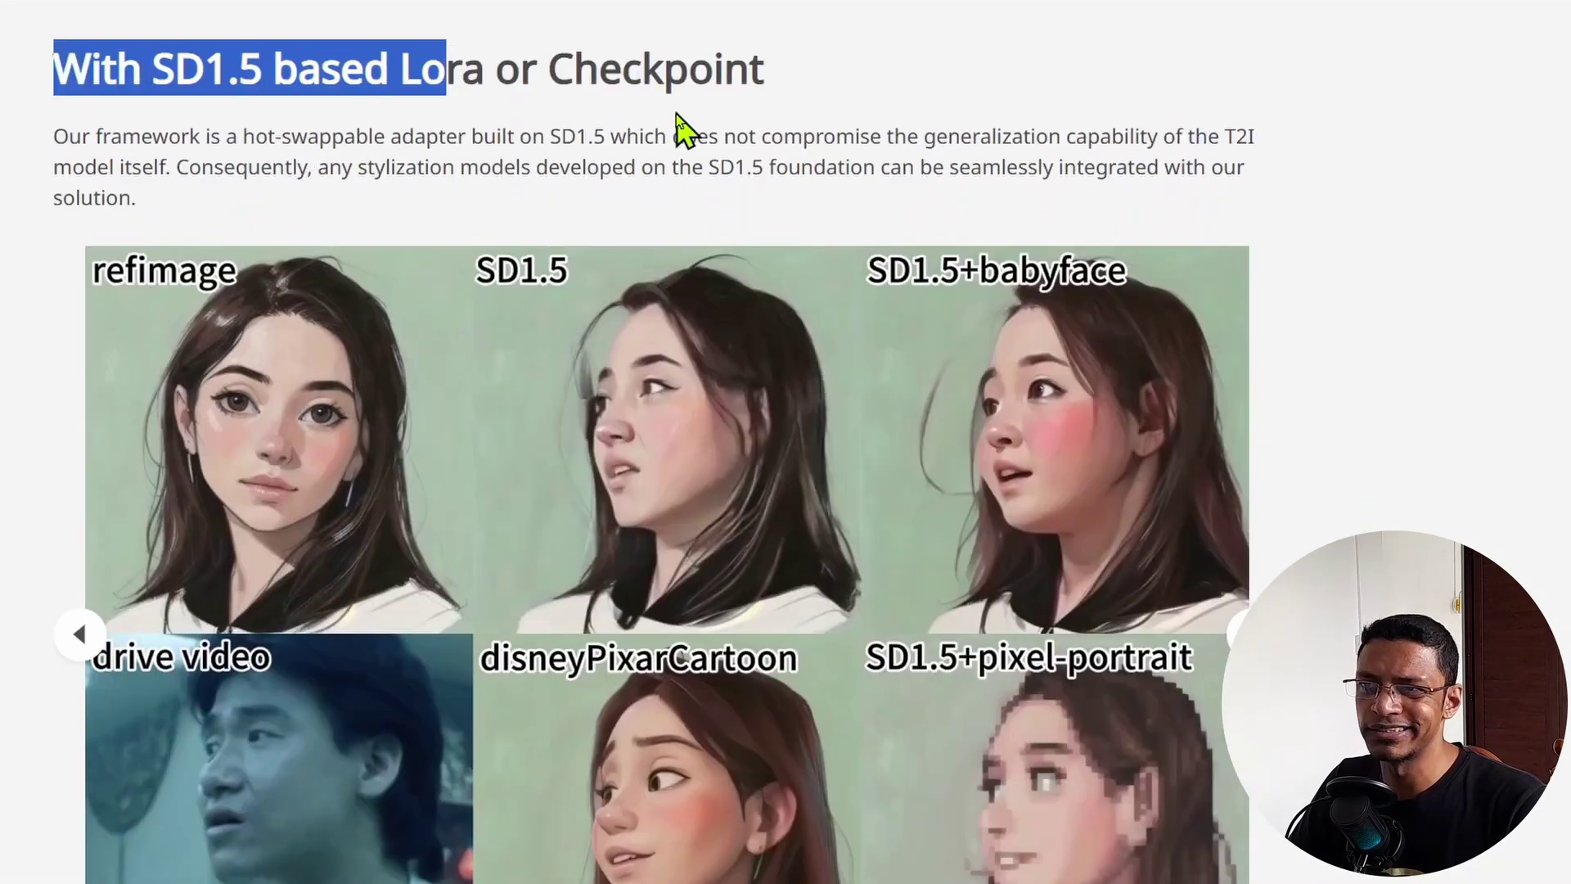
{"action": "left_click", "coordinate": [892, 131]}
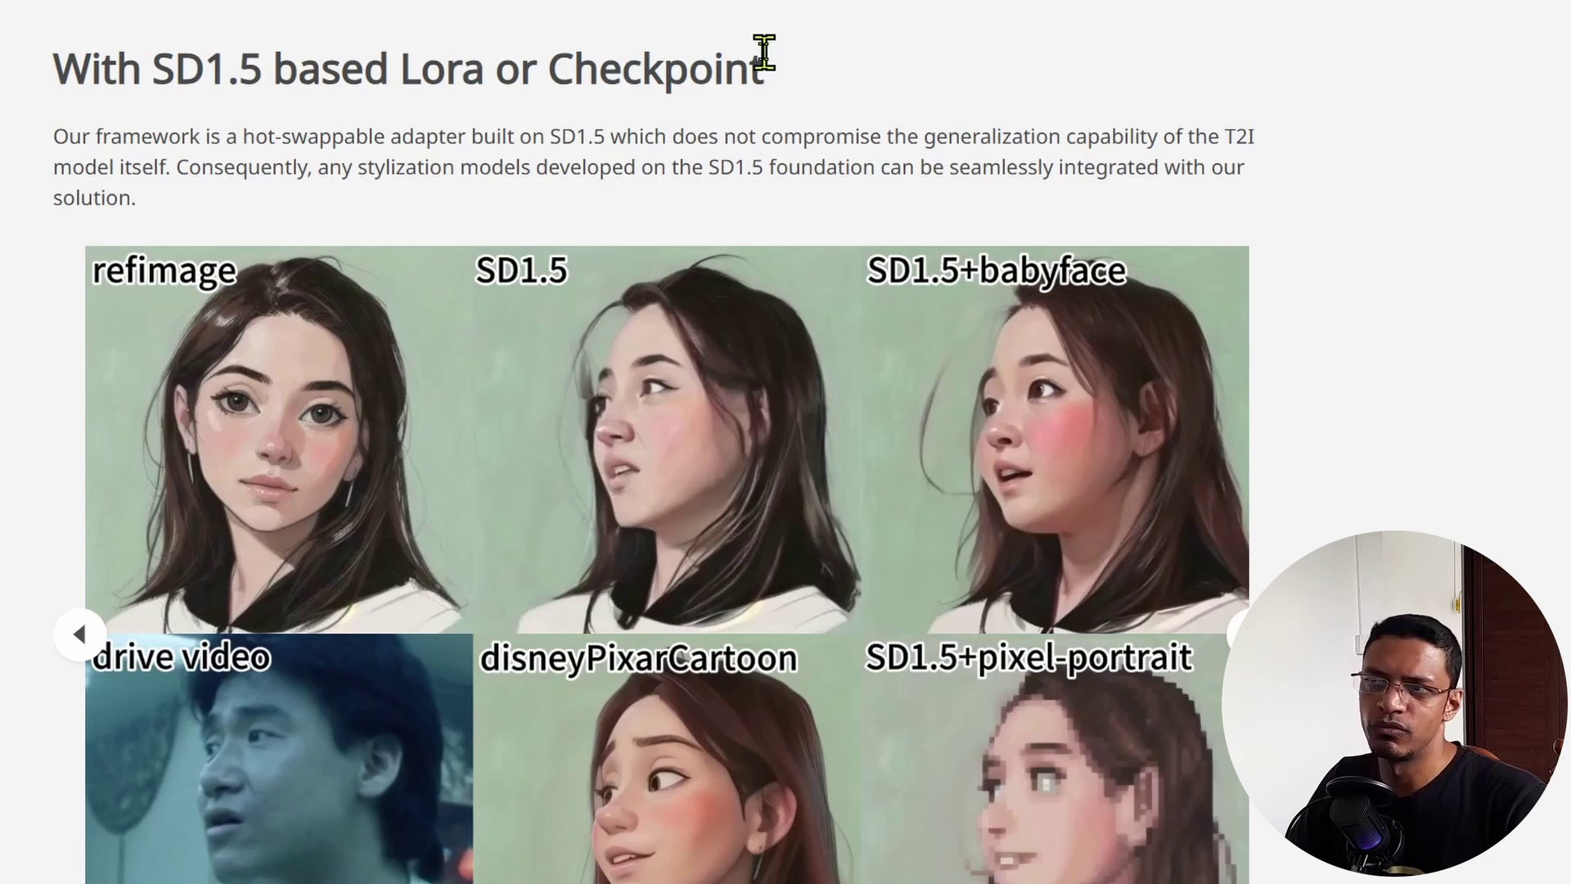
{"action": "left_click_drag", "start_coordinate": [763, 56], "coordinate": [385, 58]}
{"action": "left_click", "coordinate": [803, 94]}
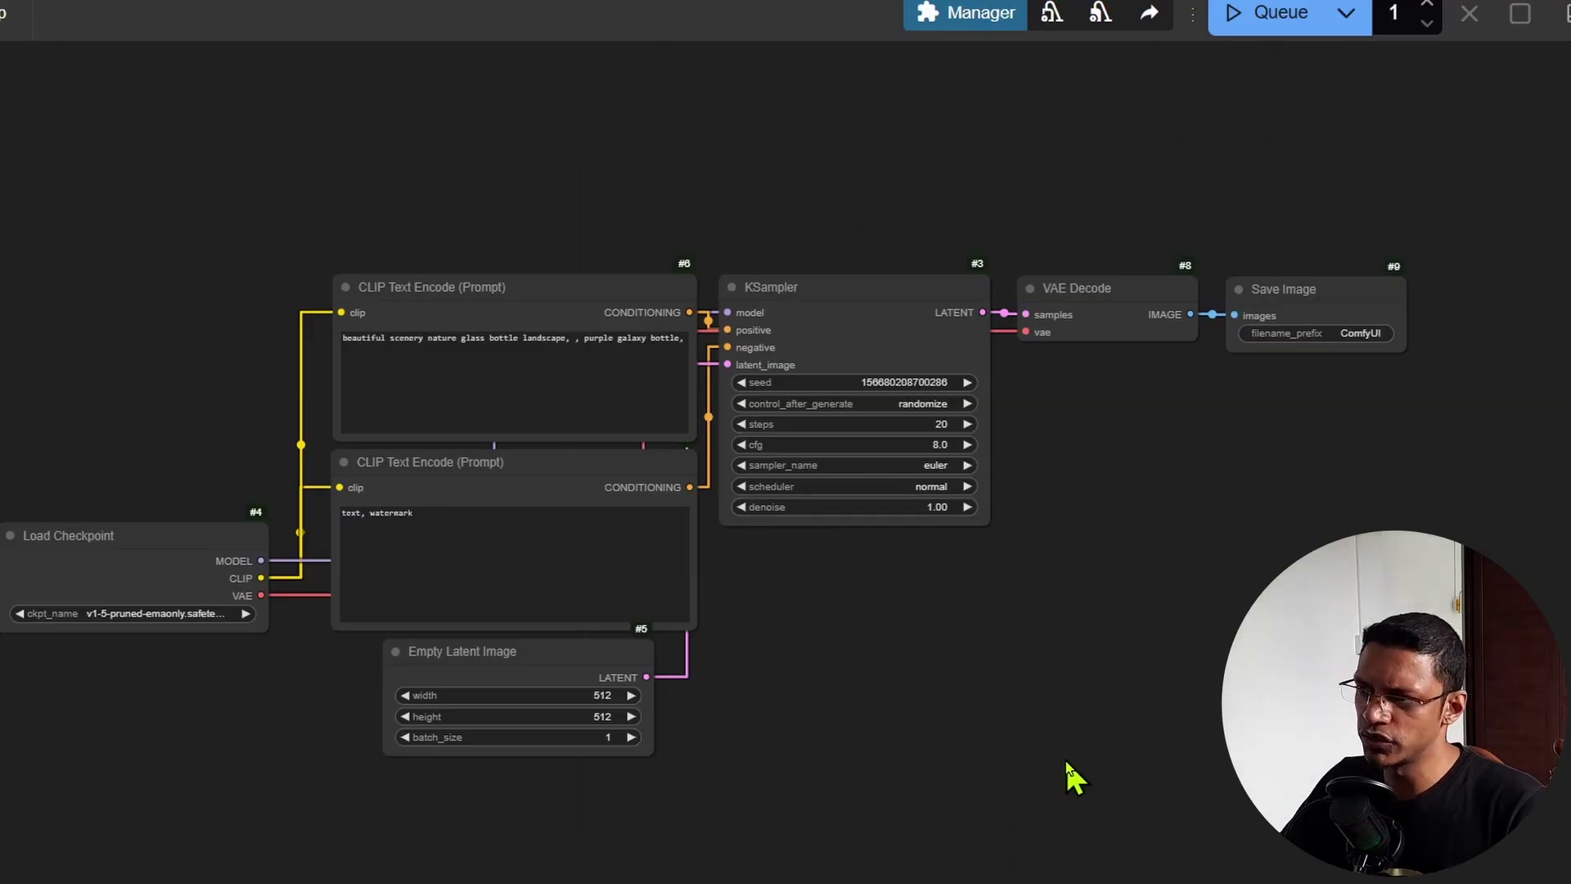
Search ComfyUI Manager's custom nodes for "hellomem" and enable ComfyUI_HelloMeme
{"action": "left_click", "coordinate": [951, 32]}
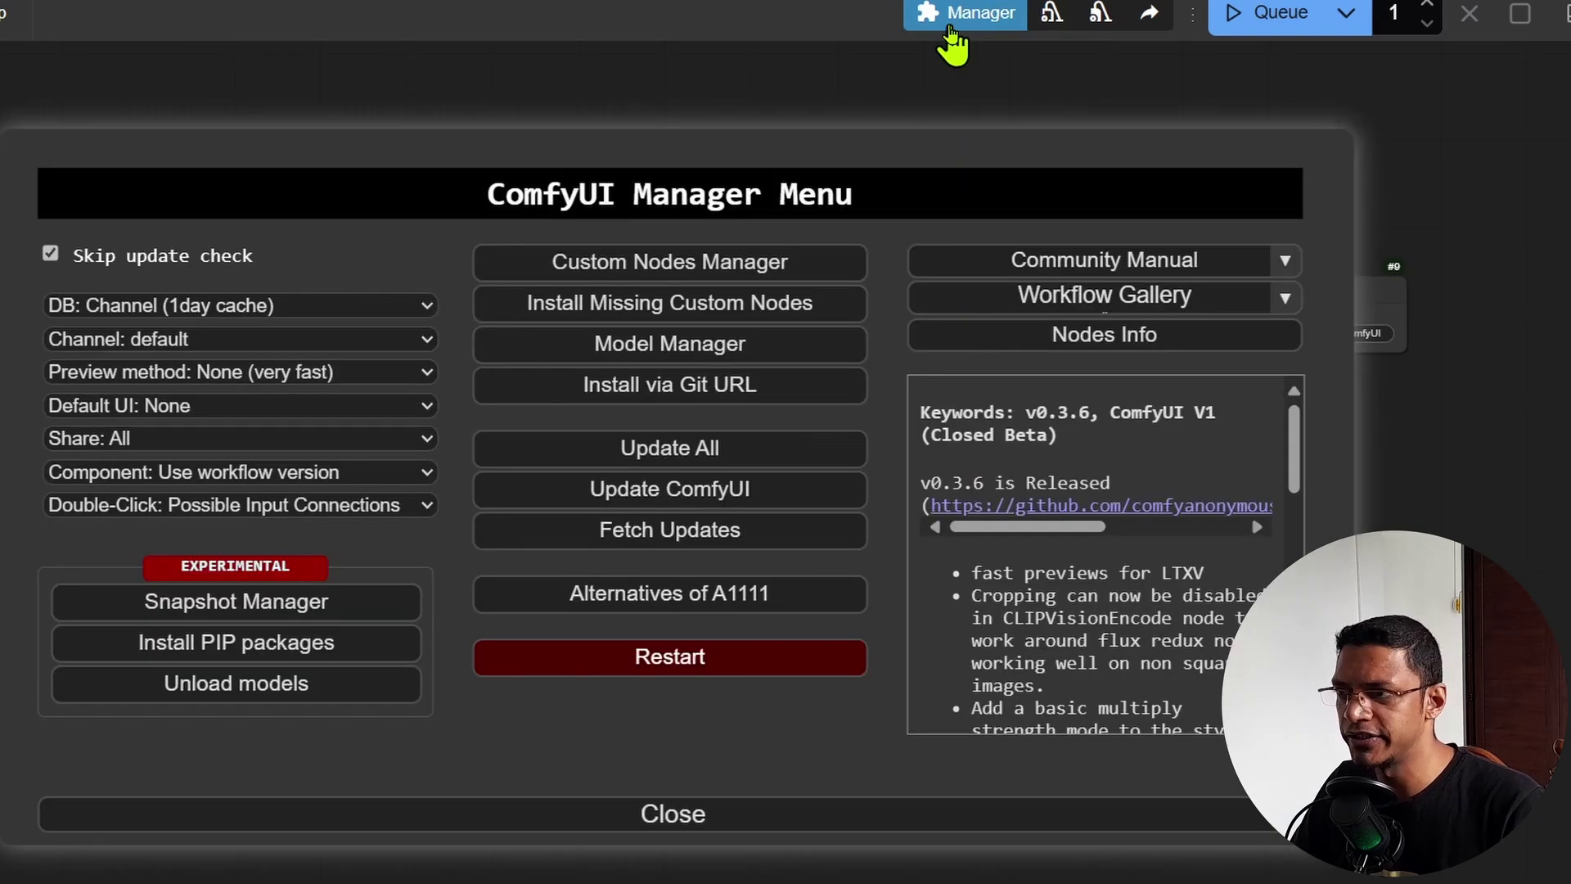
{"action": "left_click", "coordinate": [803, 266]}
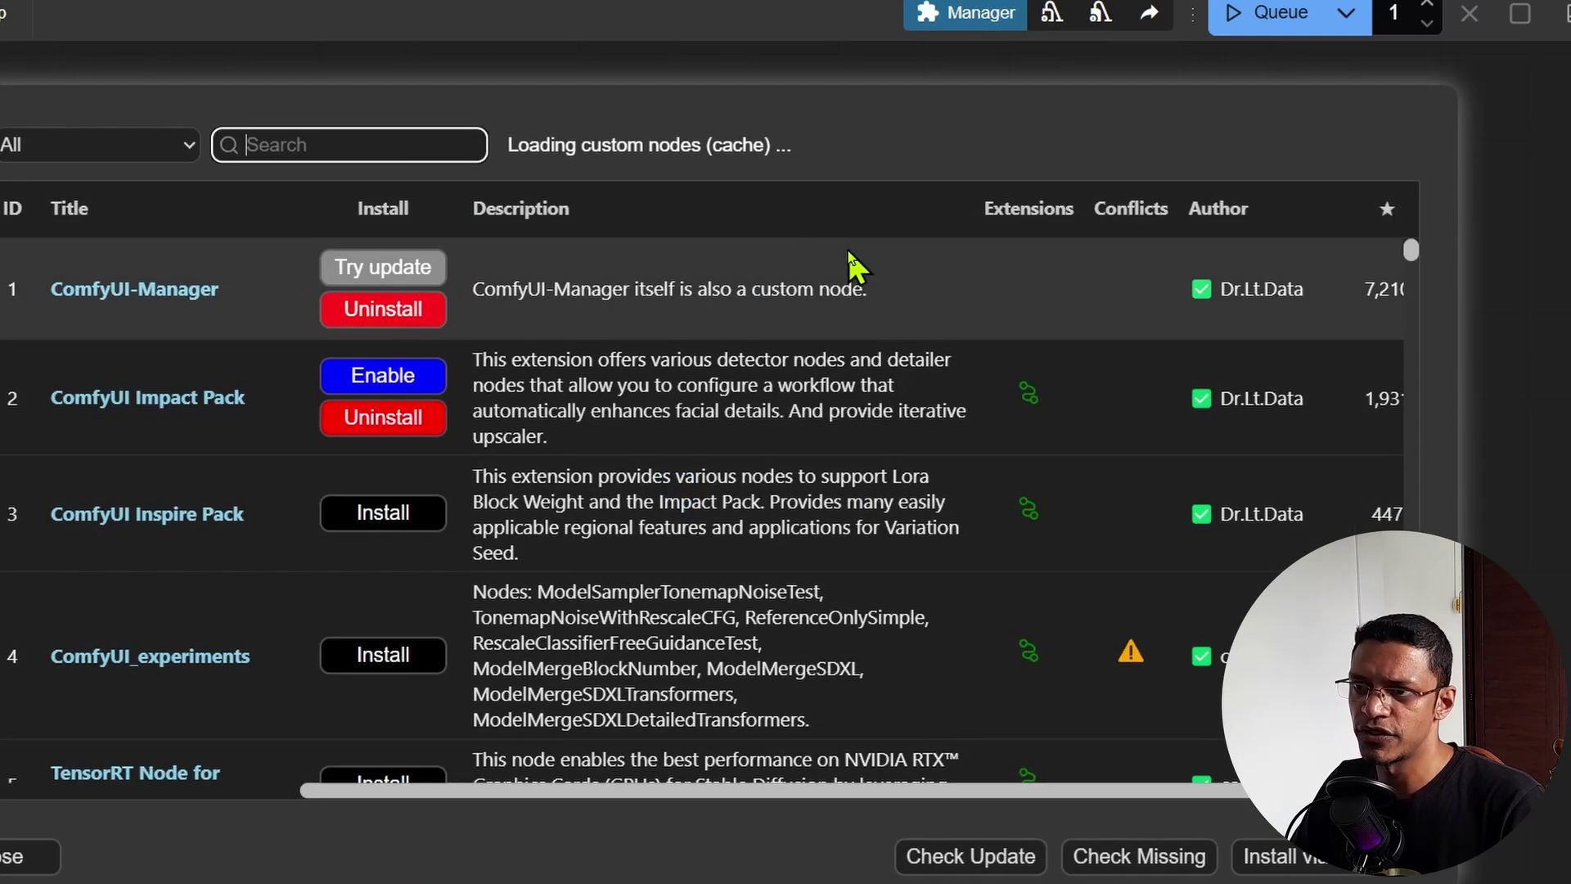
{"action": "type", "text": "hellomem"}
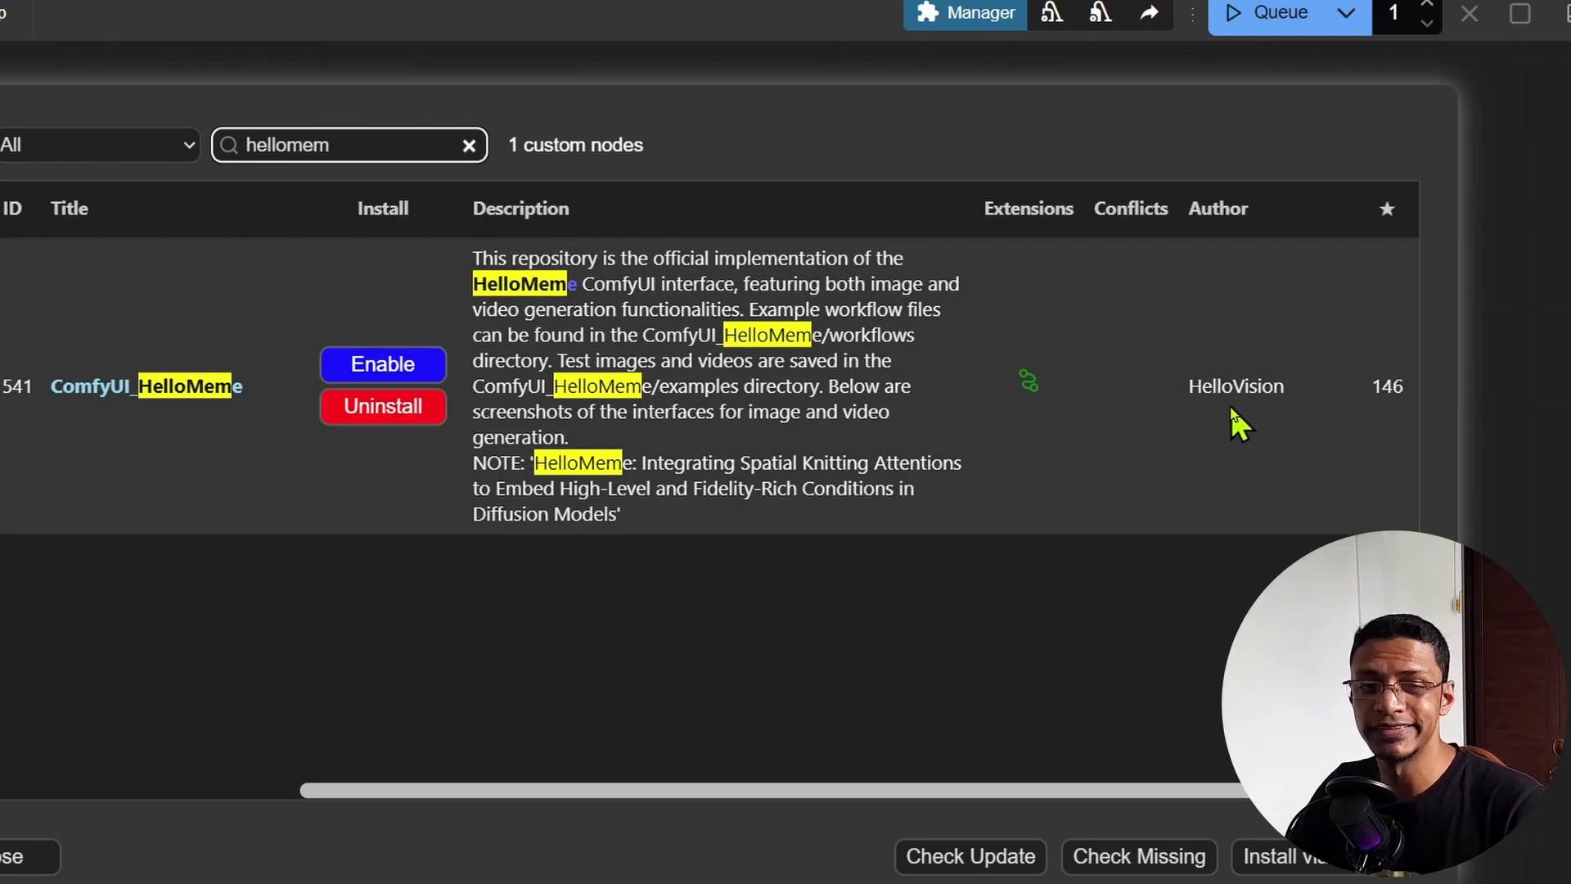
{"action": "left_click", "coordinate": [372, 351]}
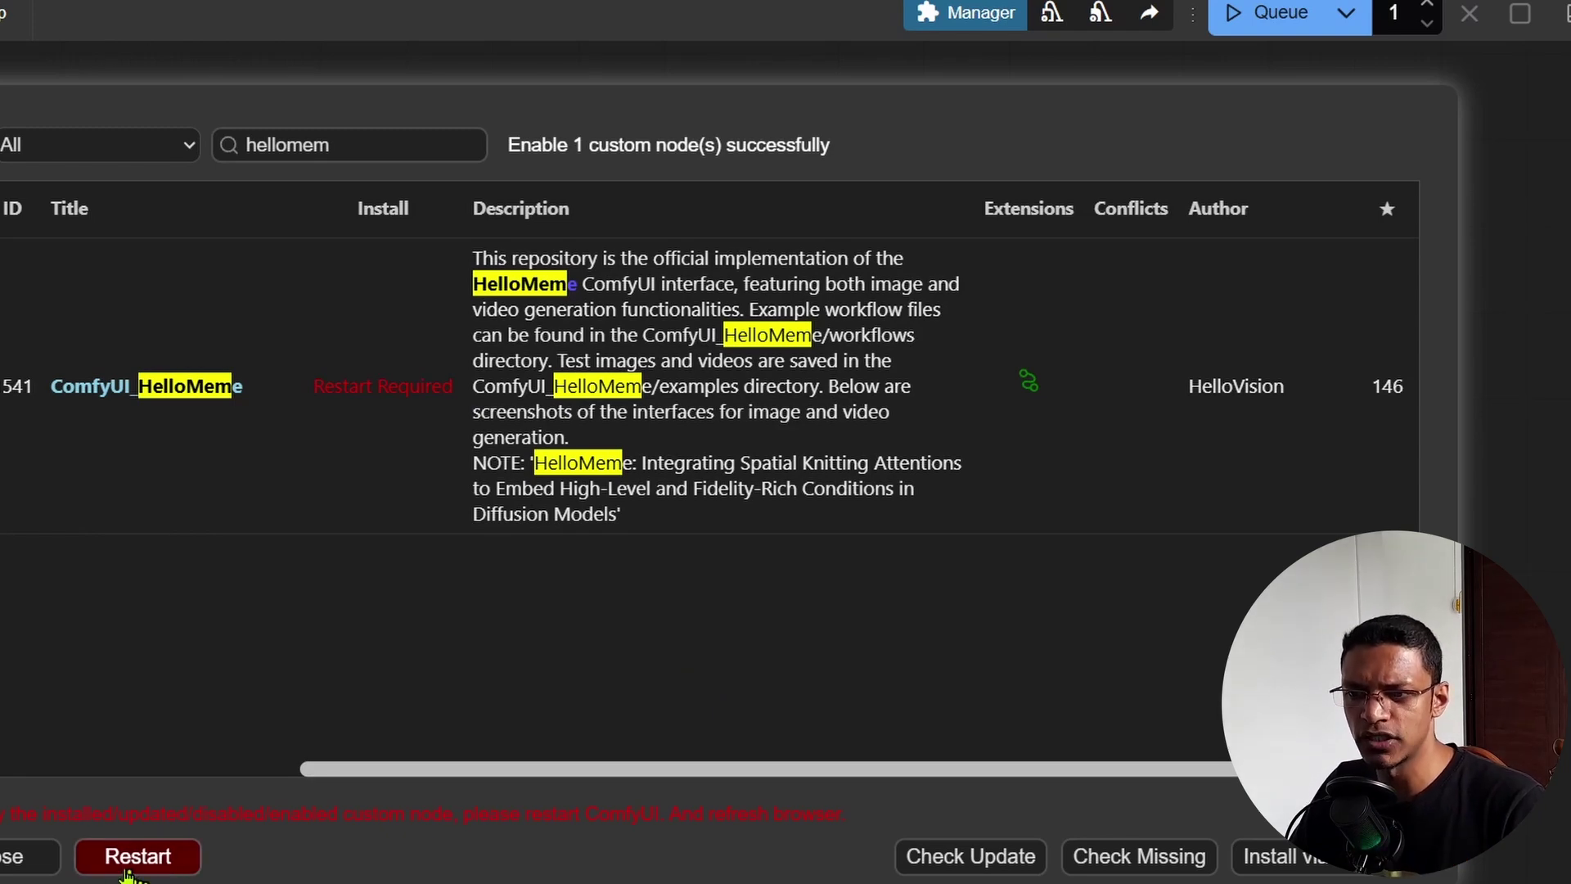
Restart ComfyUI to apply the enabled node and check the console's custom node import list for ComfyUI_HelloMeme
{"action": "left_click", "coordinate": [176, 865]}
{"action": "left_click", "coordinate": [802, 107]}
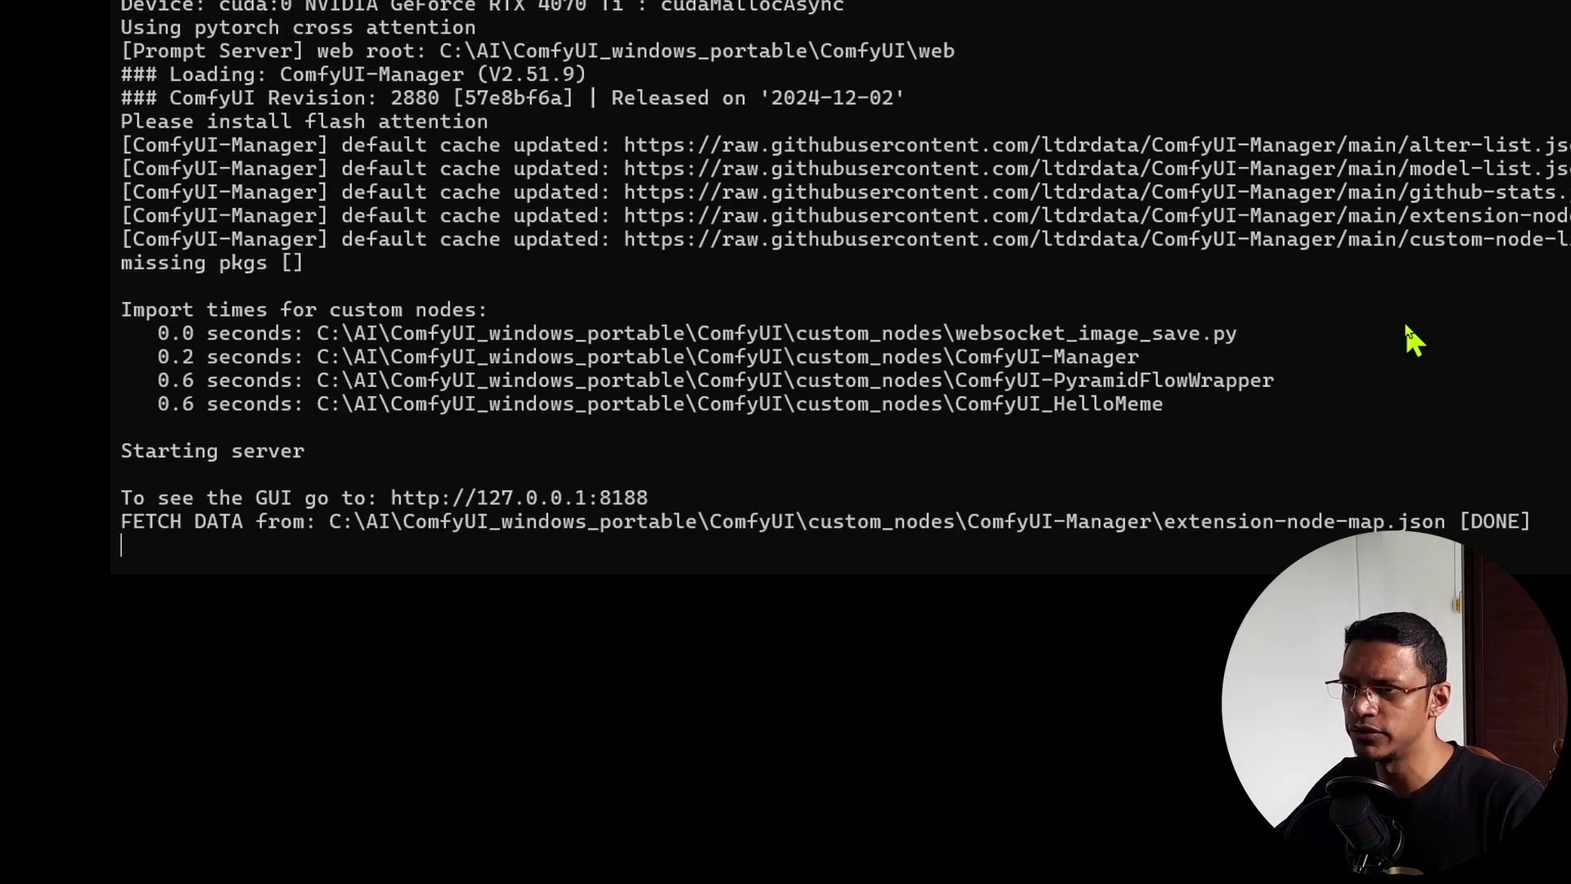
{"action": "left_click_drag", "start_coordinate": [1165, 409], "coordinate": [115, 410]}
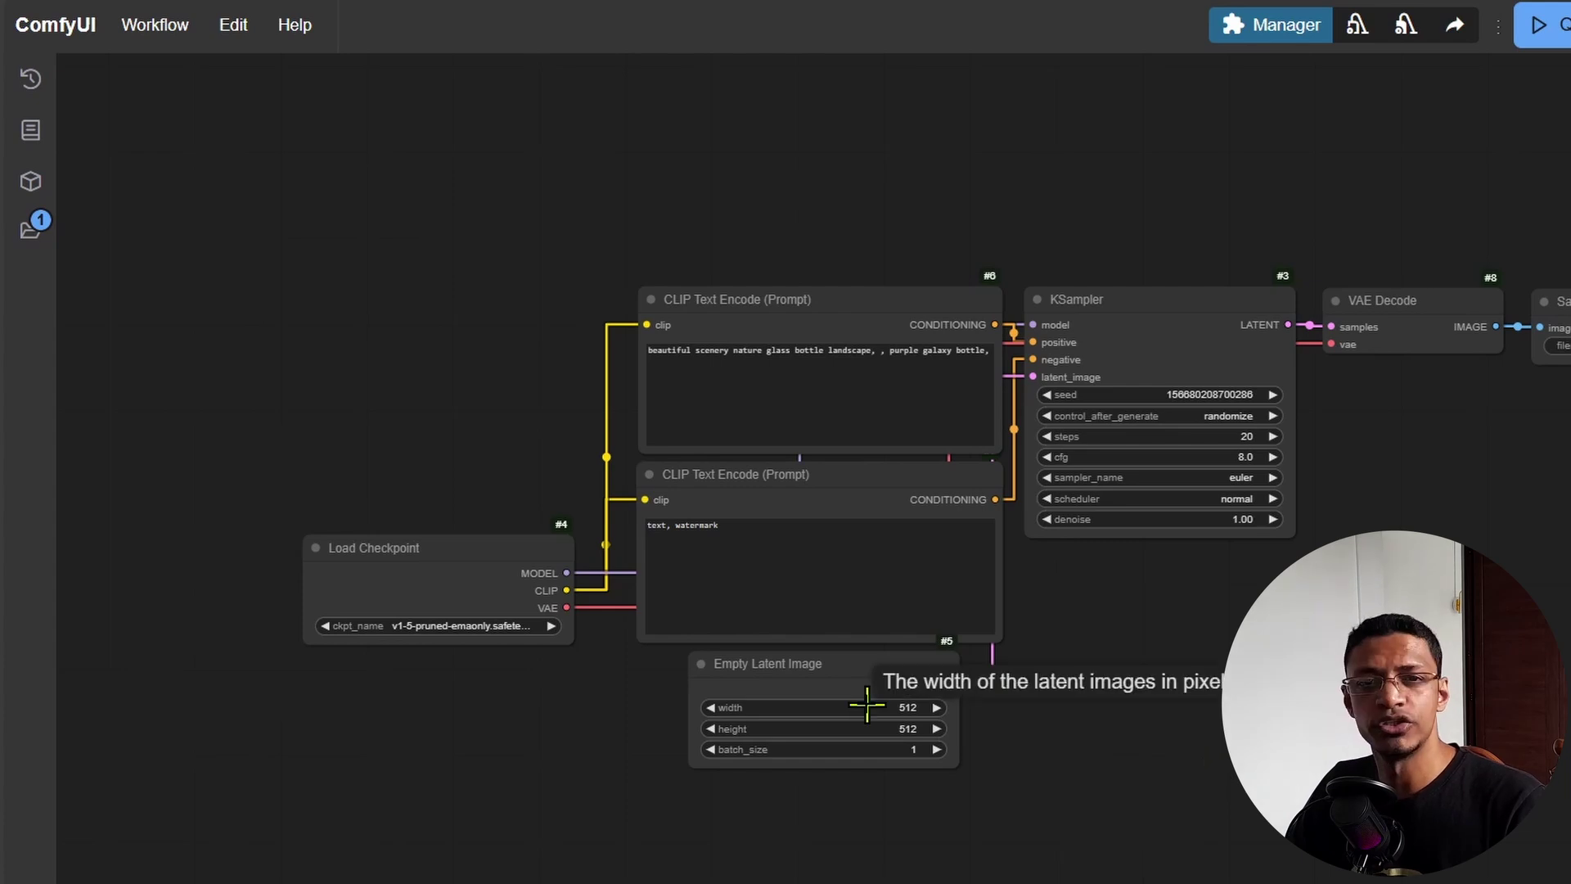
Start opening a workflow file and browse to the AI\ComfyUI_windows_portable\ComfyUI folder
{"action": "left_click", "coordinate": [185, 37]}
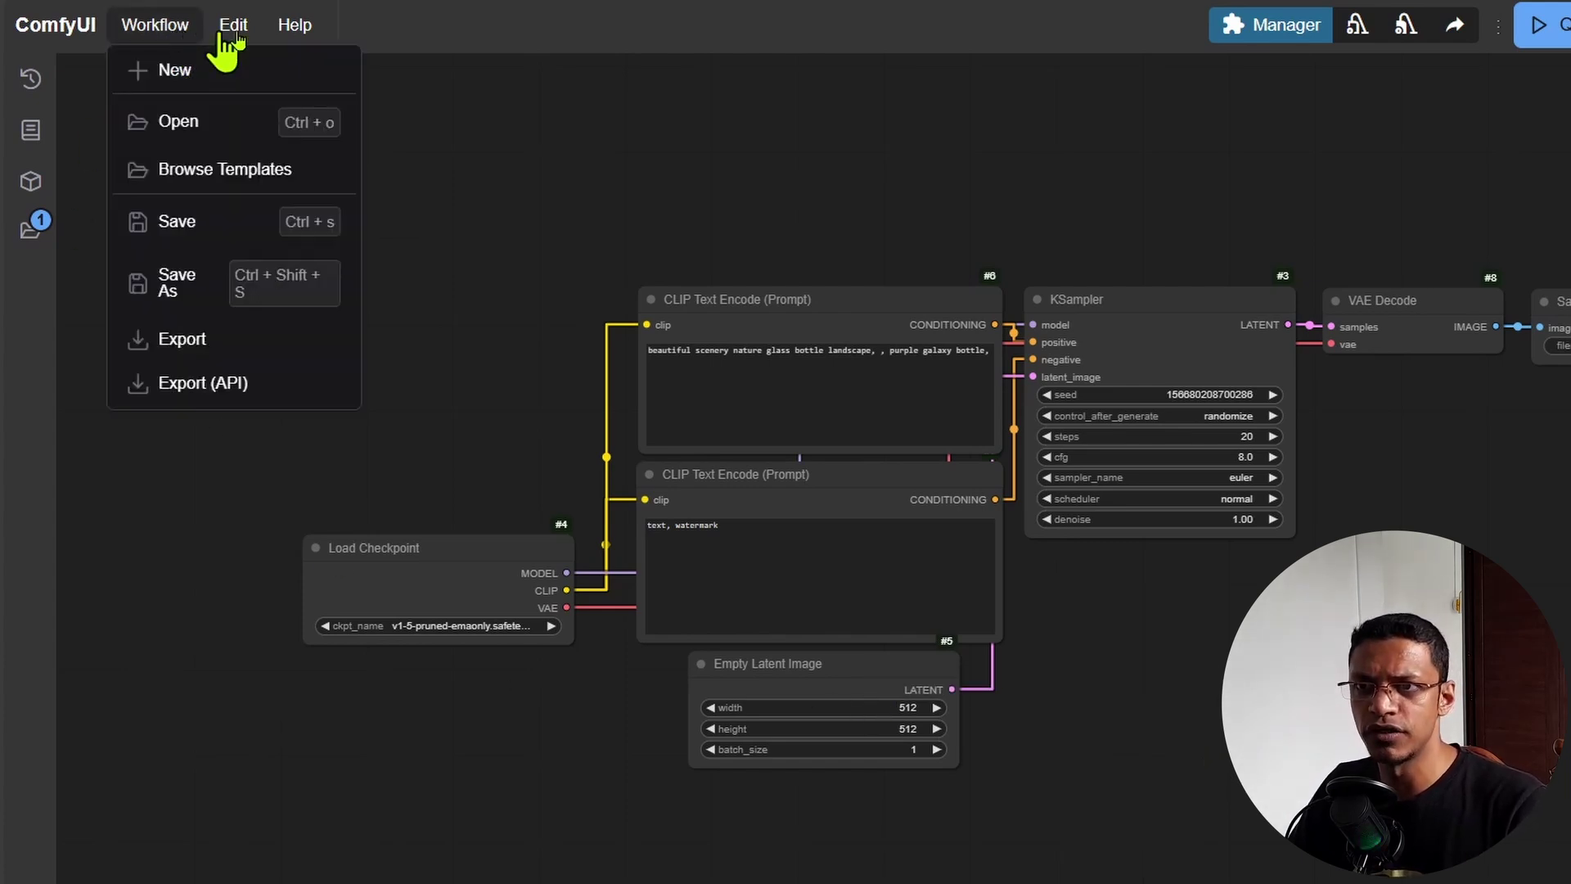
{"action": "left_click", "coordinate": [179, 121]}
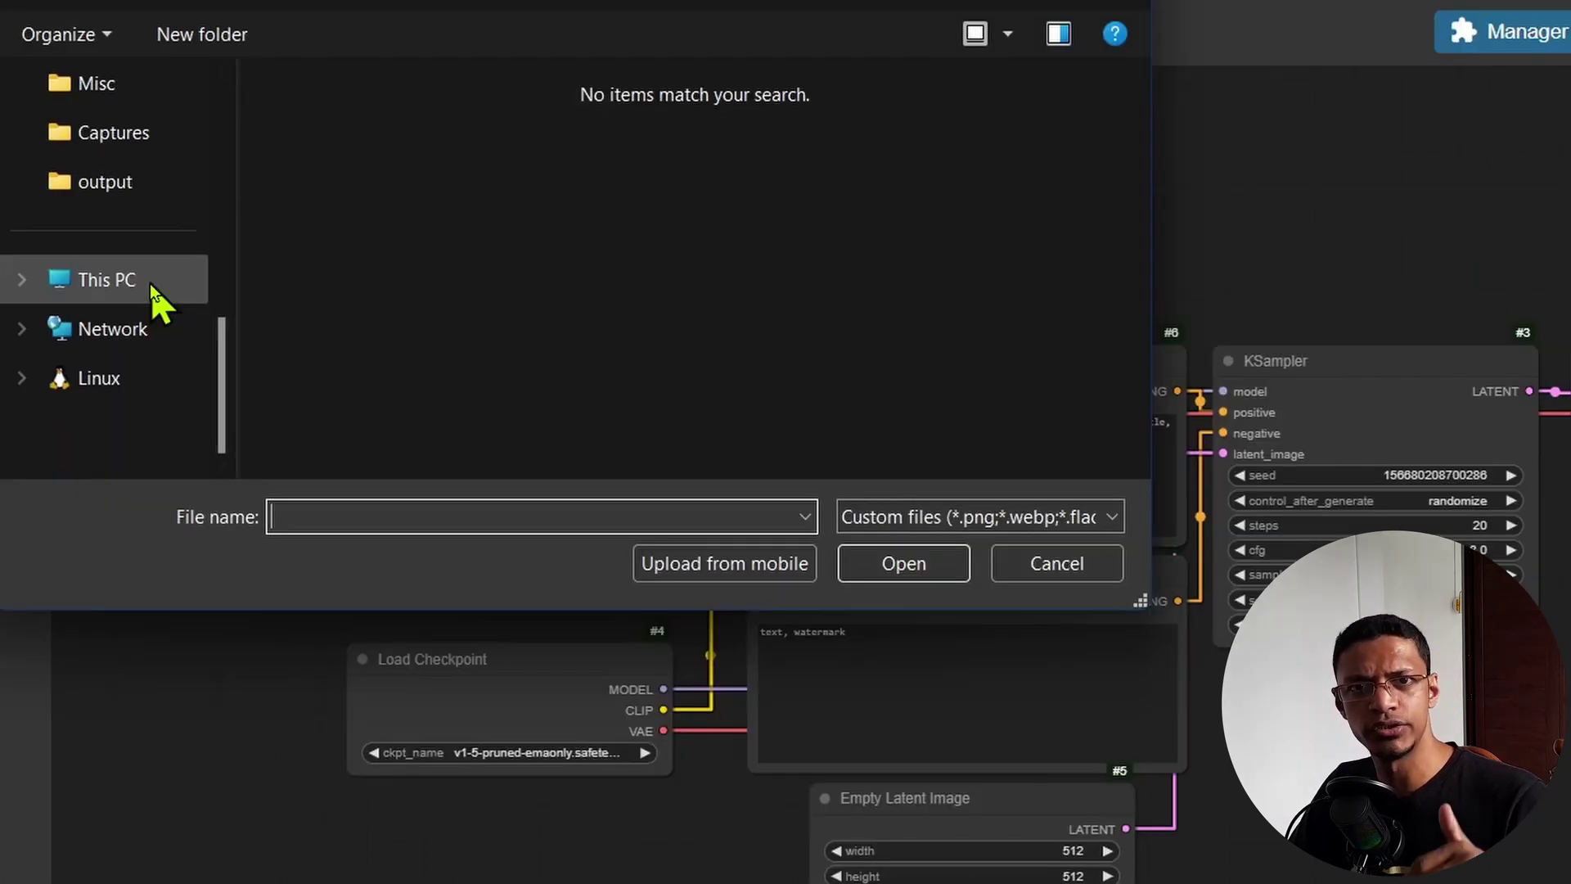
{"action": "left_click", "coordinate": [150, 283]}
{"action": "double_click", "coordinate": [763, 179]}
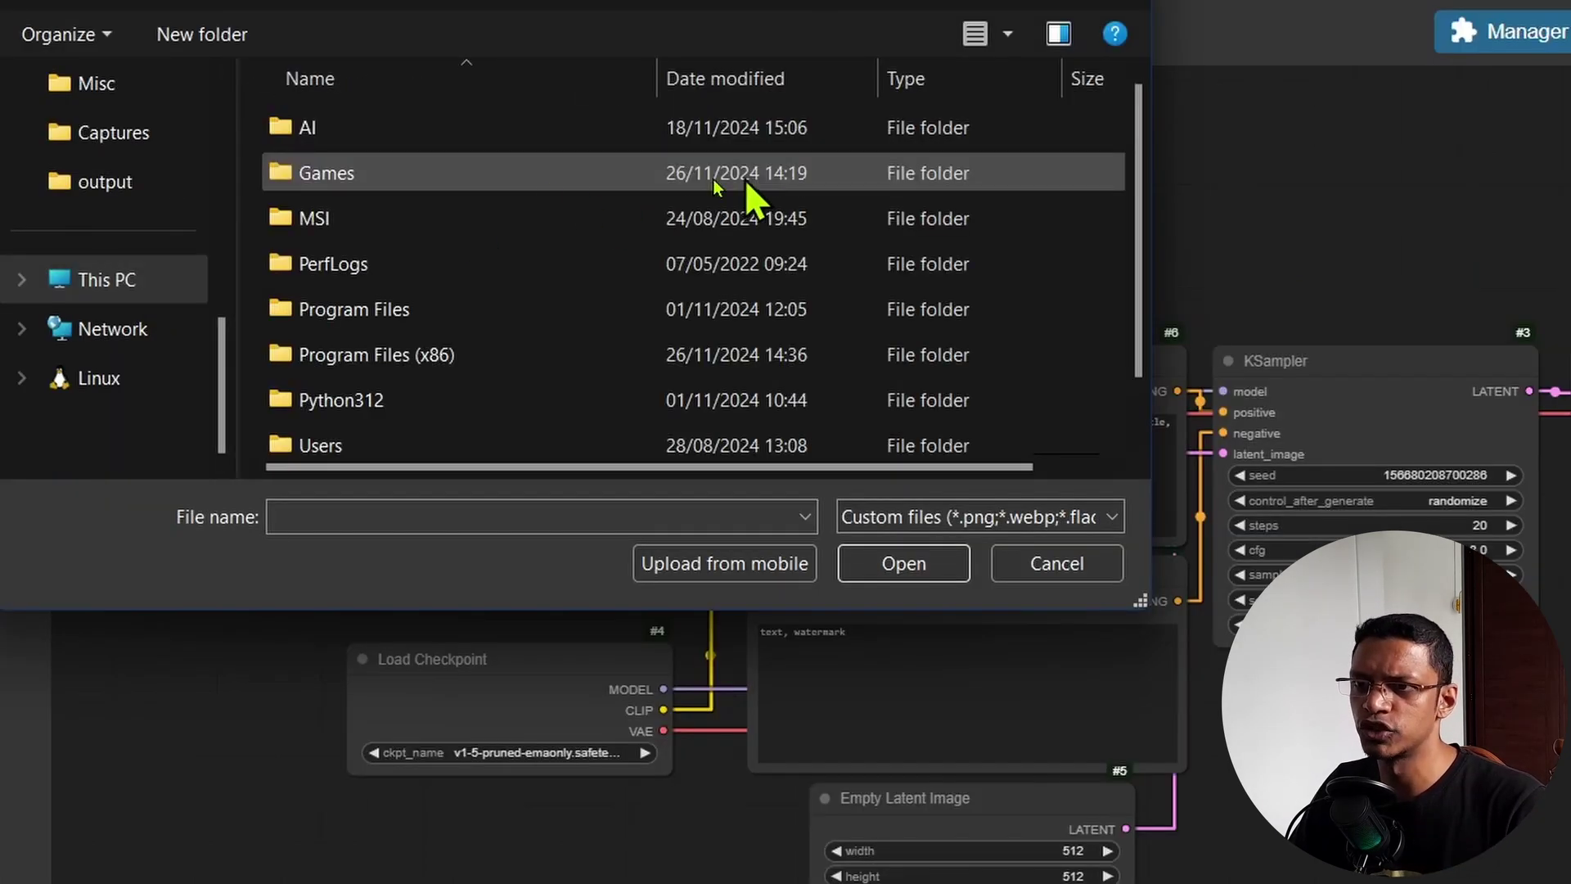
{"action": "double_click", "coordinate": [356, 139]}
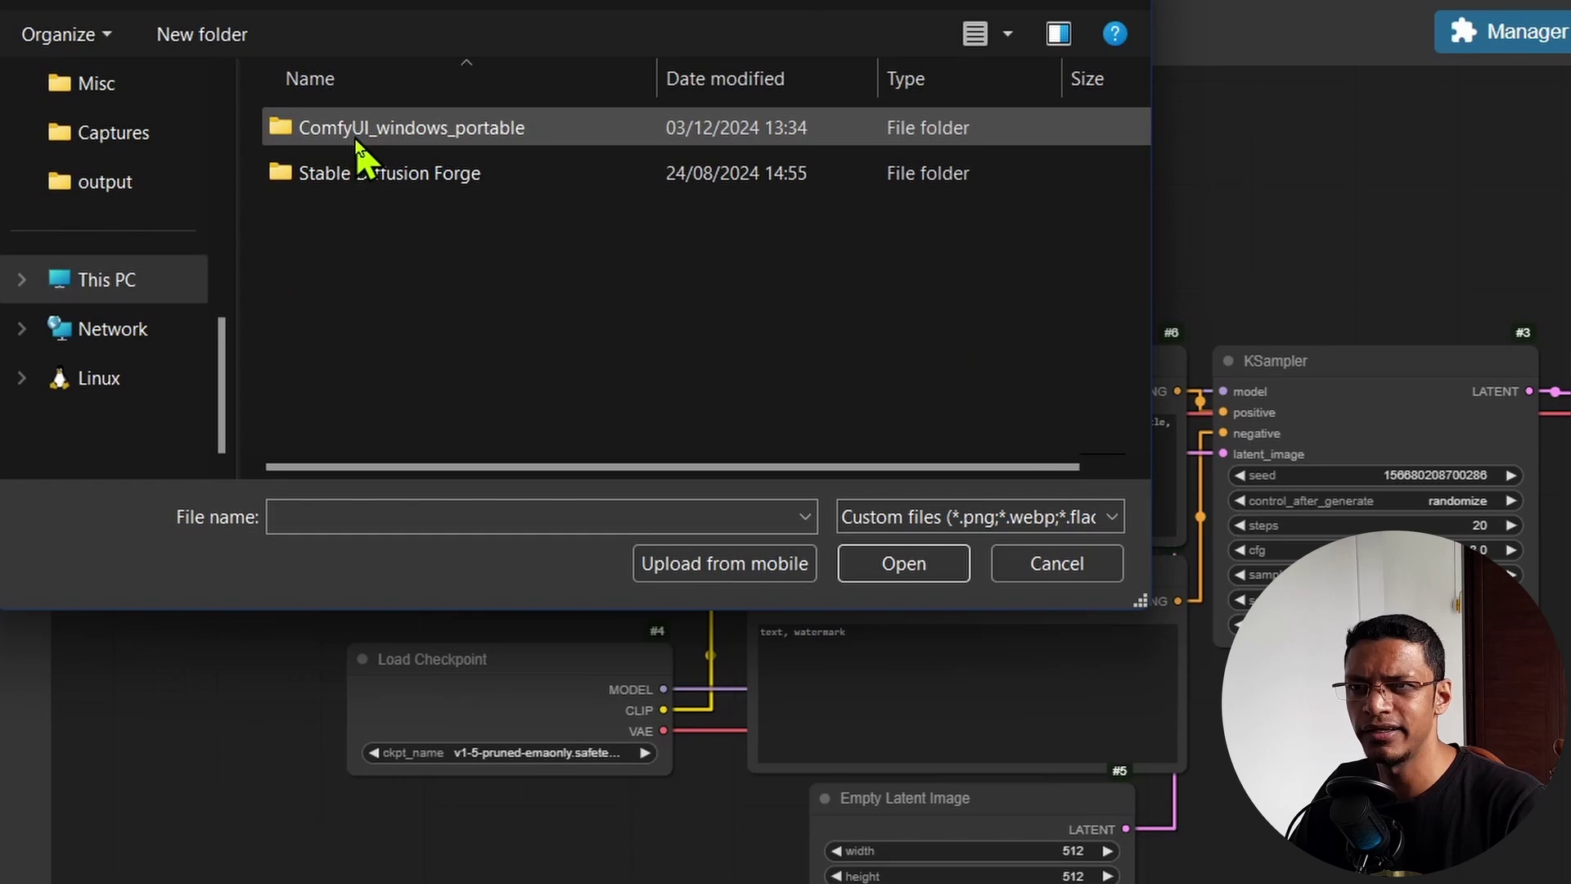
{"action": "double_click", "coordinate": [447, 130]}
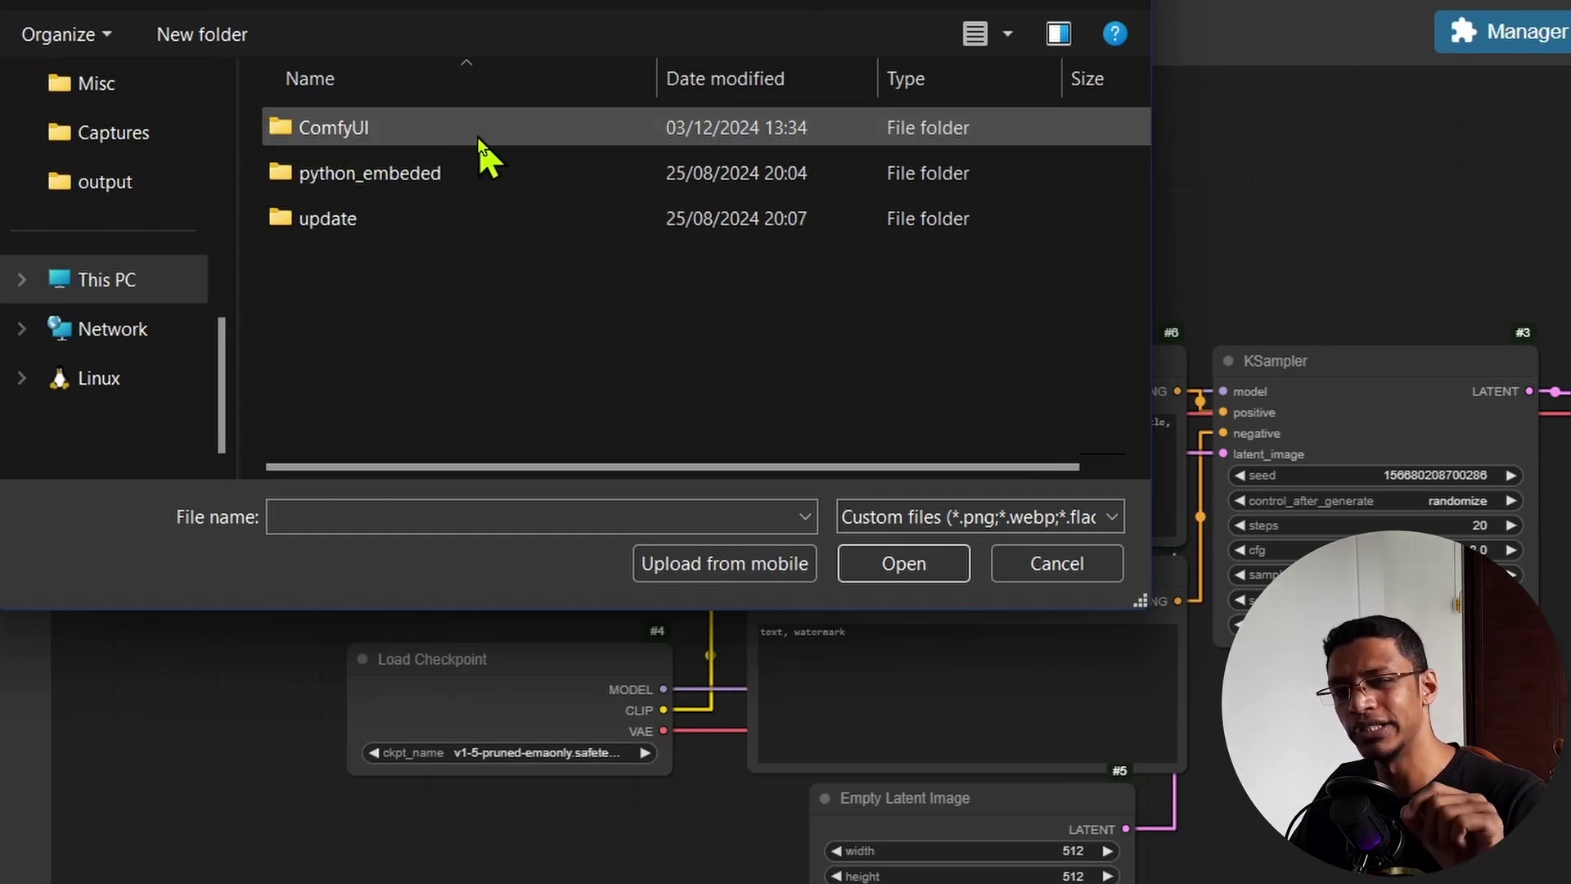
{"action": "double_click", "coordinate": [478, 137]}
Browse into custom_nodes\ComfyUI_HelloMeme and open its workflows folder
{"action": "scroll", "coordinate": [477, 138], "scroll_direction": "down", "scroll_amount": 2}
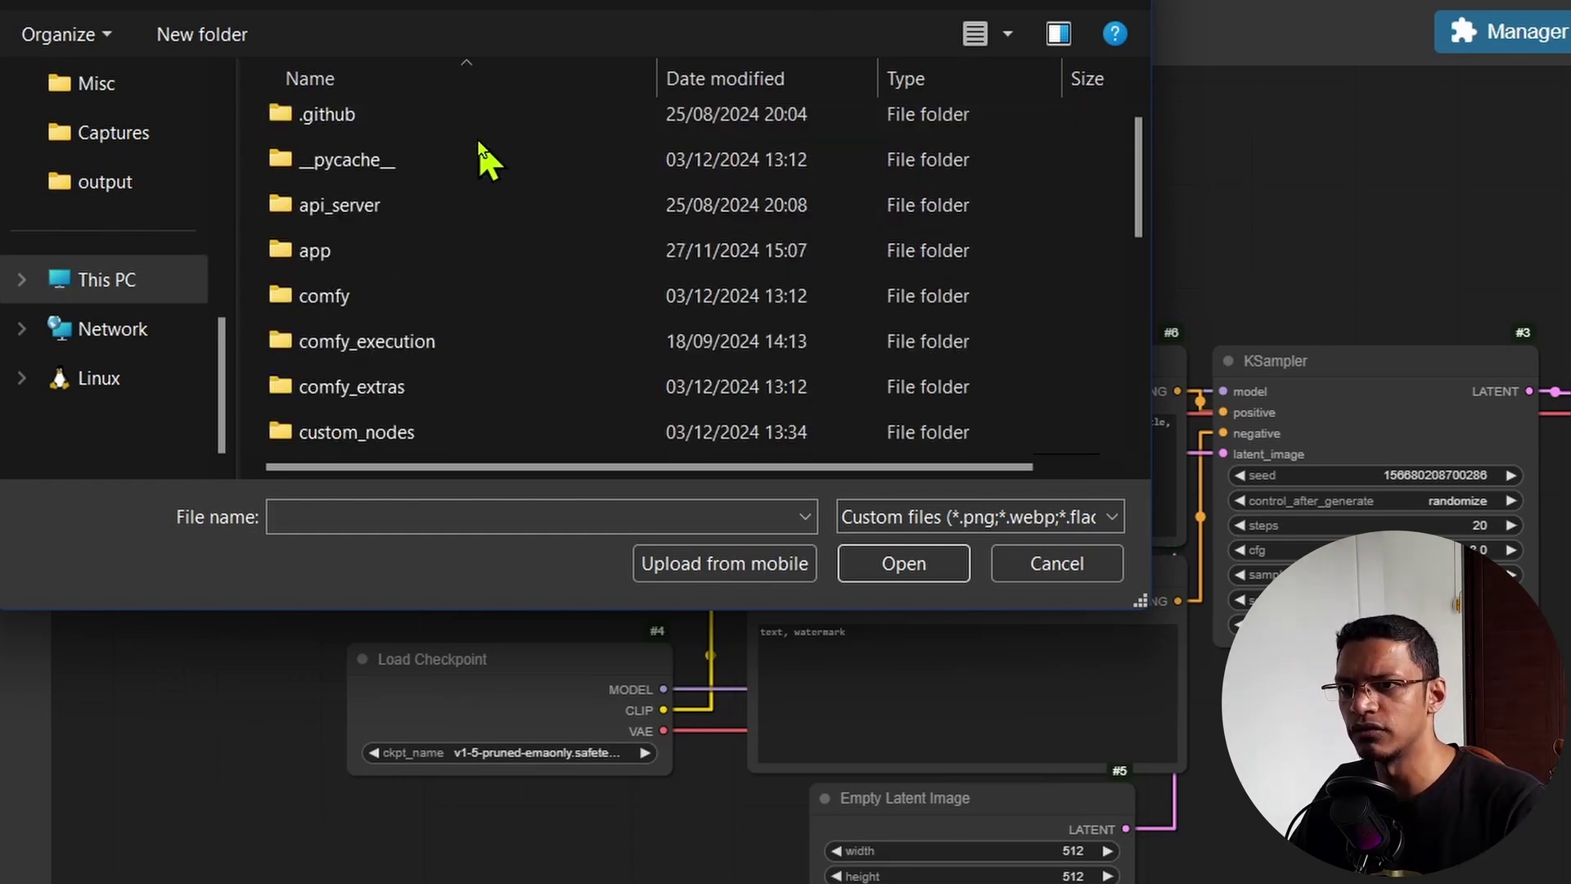
{"action": "left_click", "coordinate": [494, 303]}
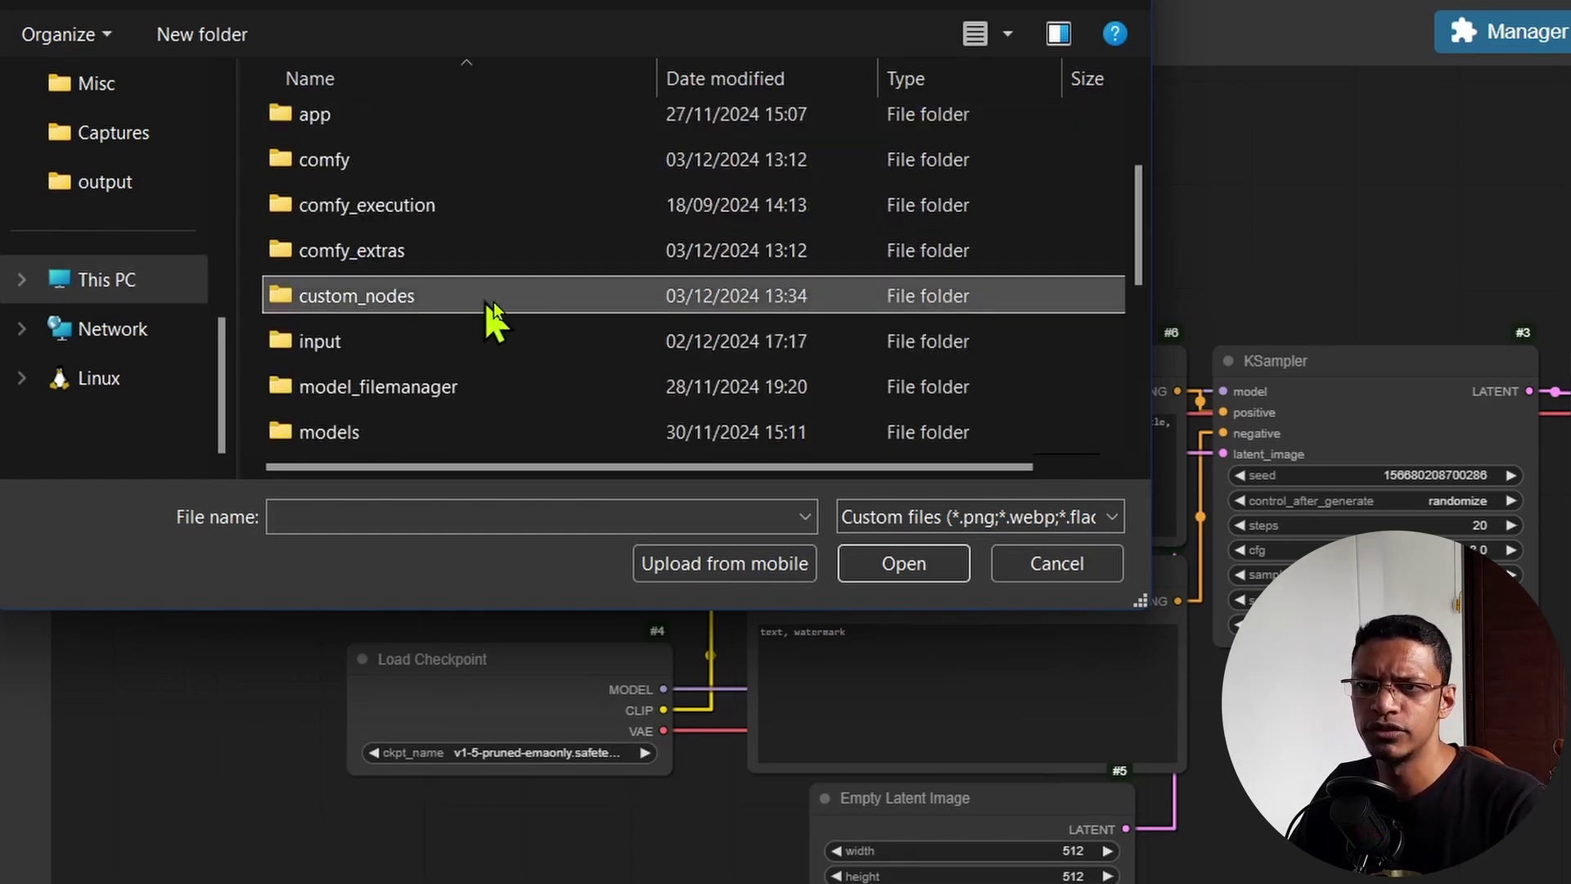
{"action": "double_click", "coordinate": [552, 299]}
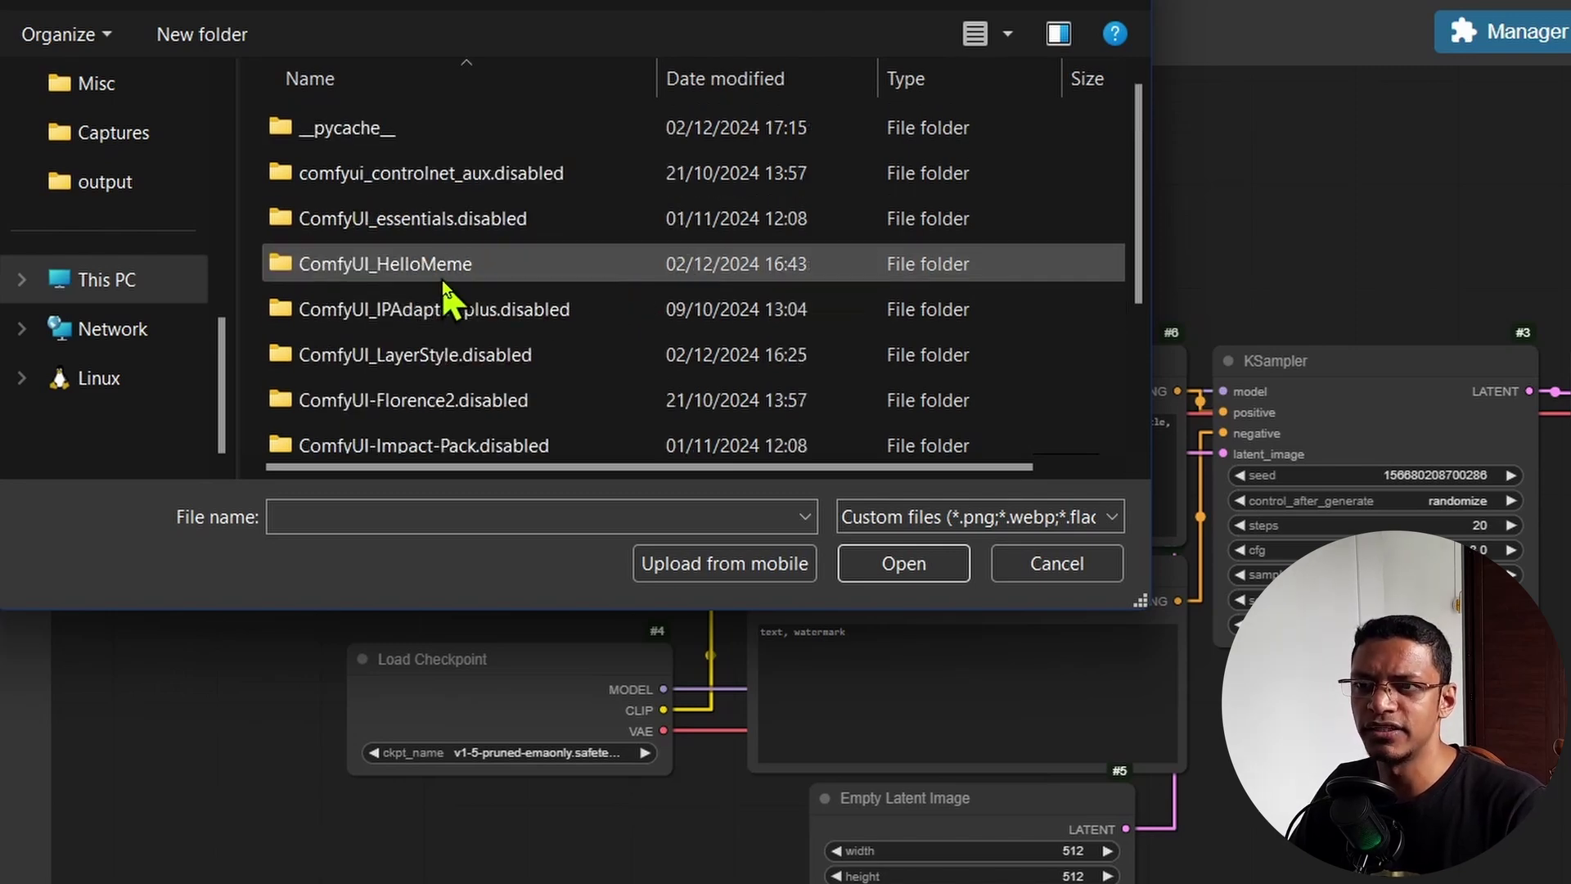
{"action": "left_click", "coordinate": [393, 271]}
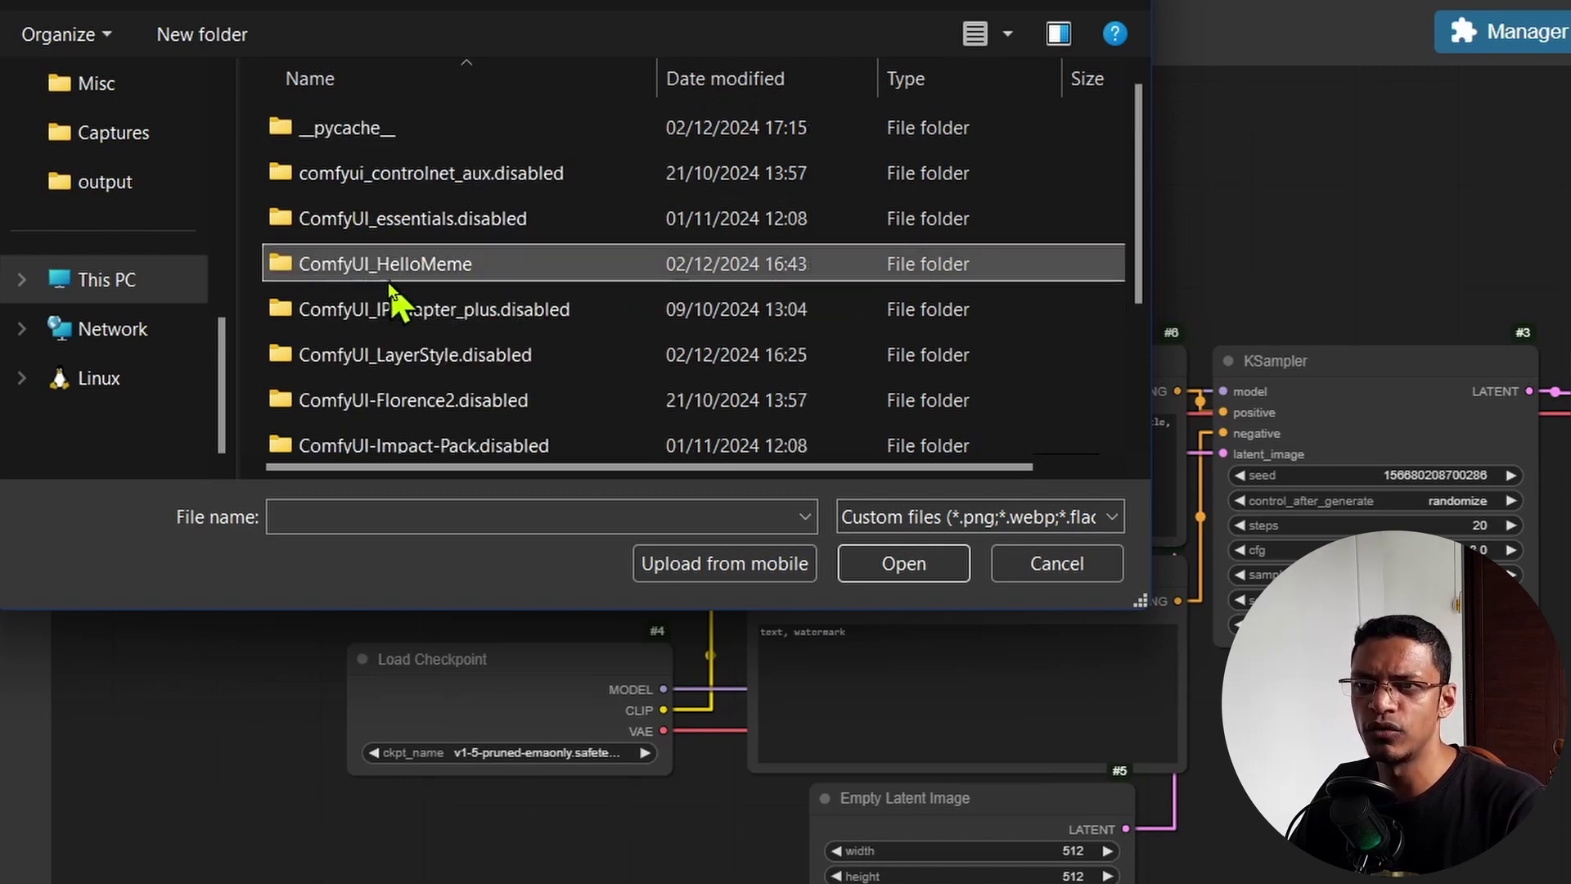
{"action": "double_click", "coordinate": [512, 272]}
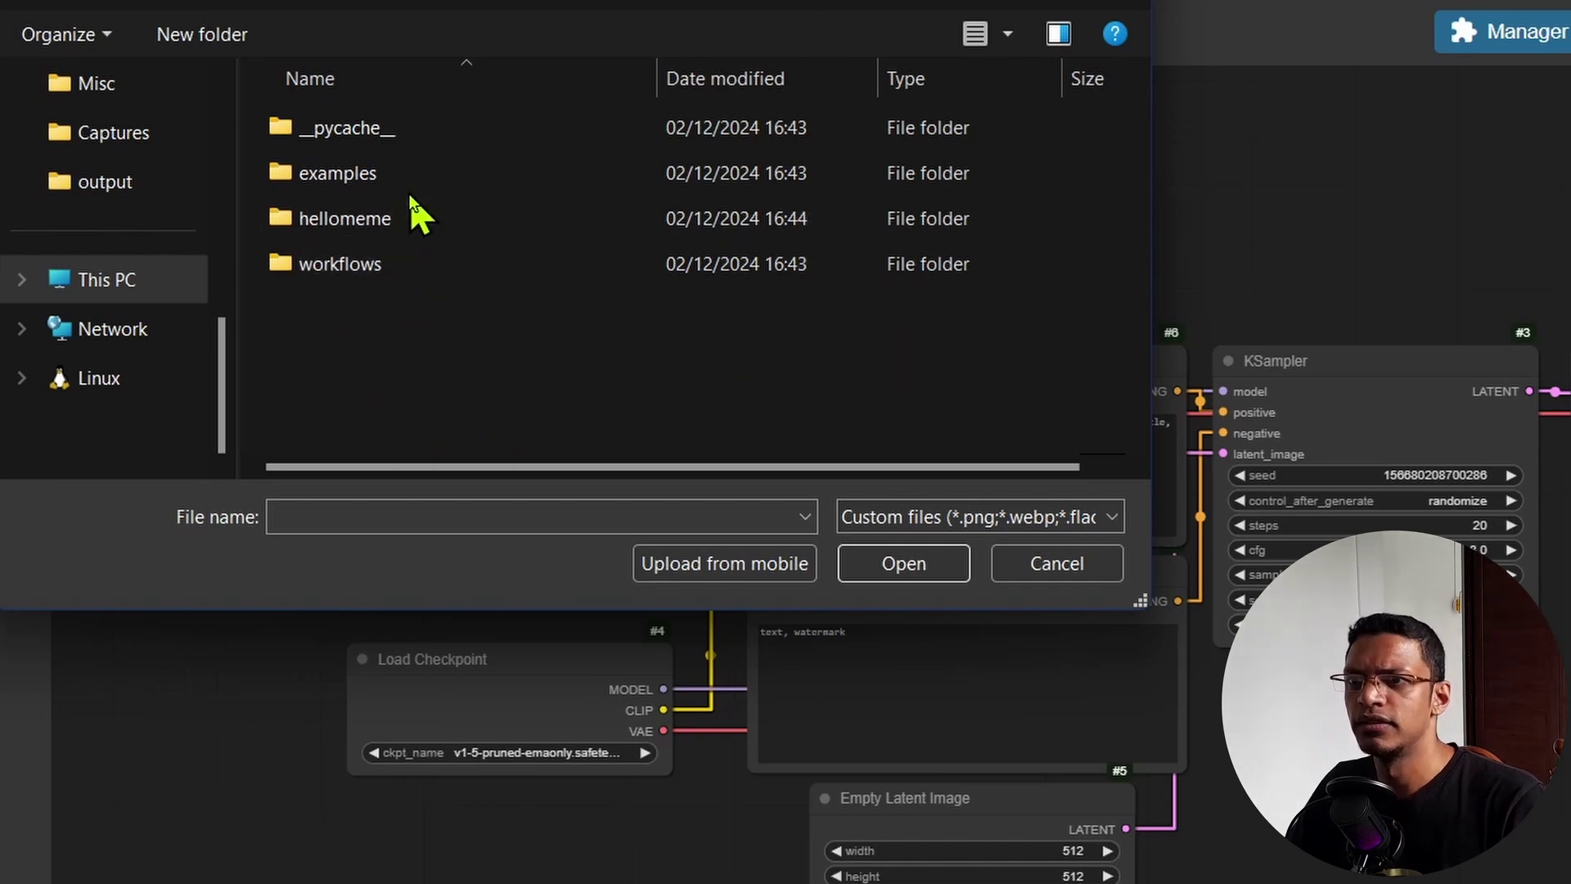
{"action": "left_click", "coordinate": [442, 263]}
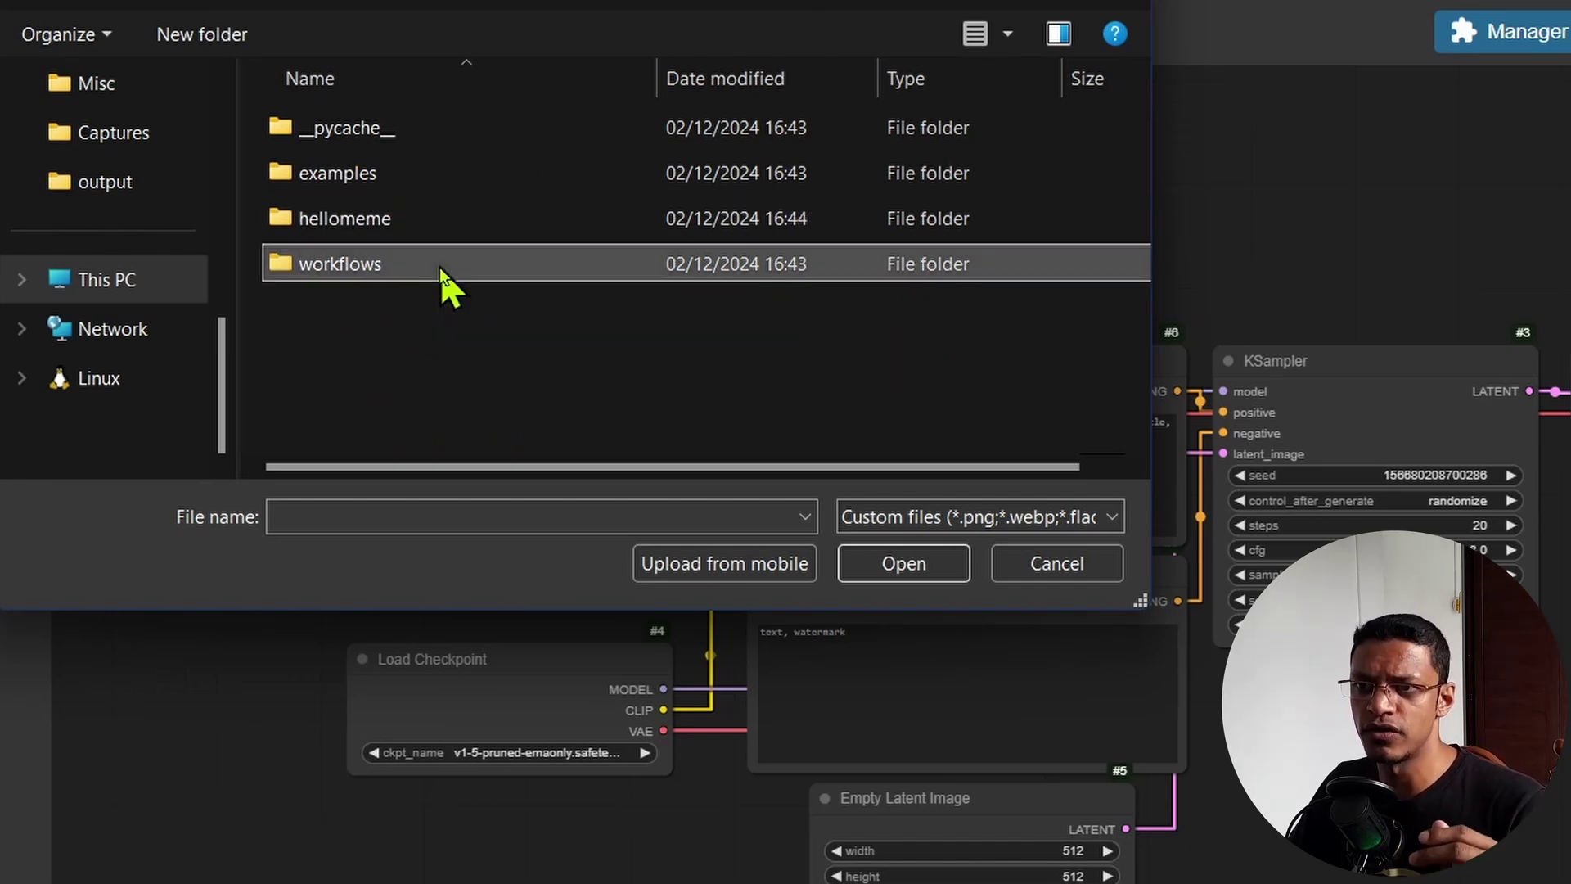
{"action": "left_click", "coordinate": [420, 169]}
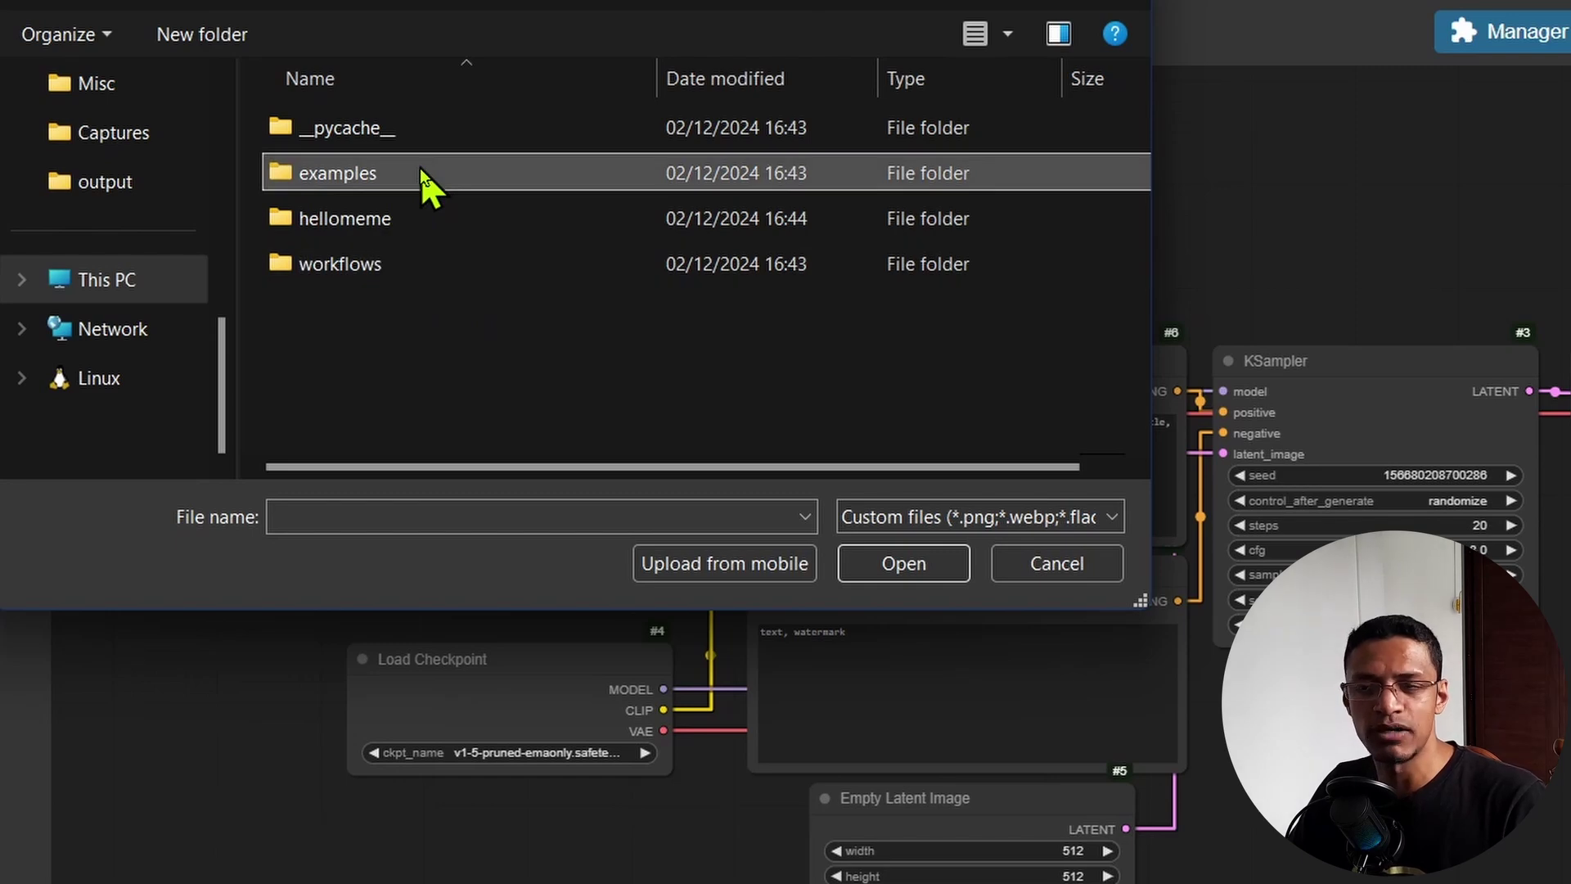
{"action": "double_click", "coordinate": [423, 270]}
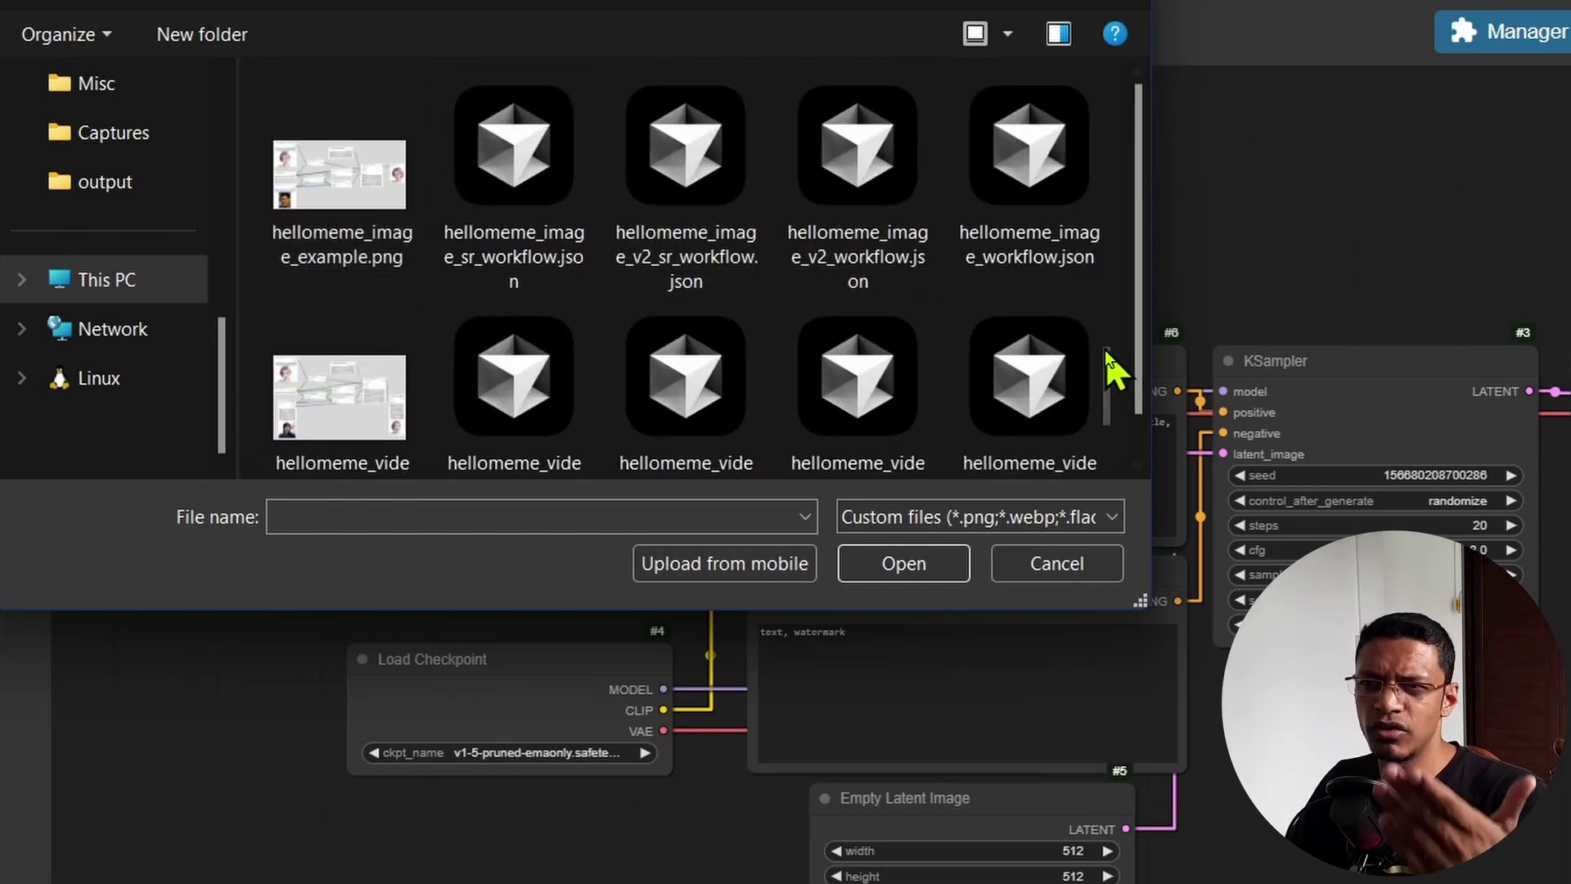
Load the hellomeme_image_sr_workflow.json workflow
{"action": "left_click", "coordinate": [548, 260]}
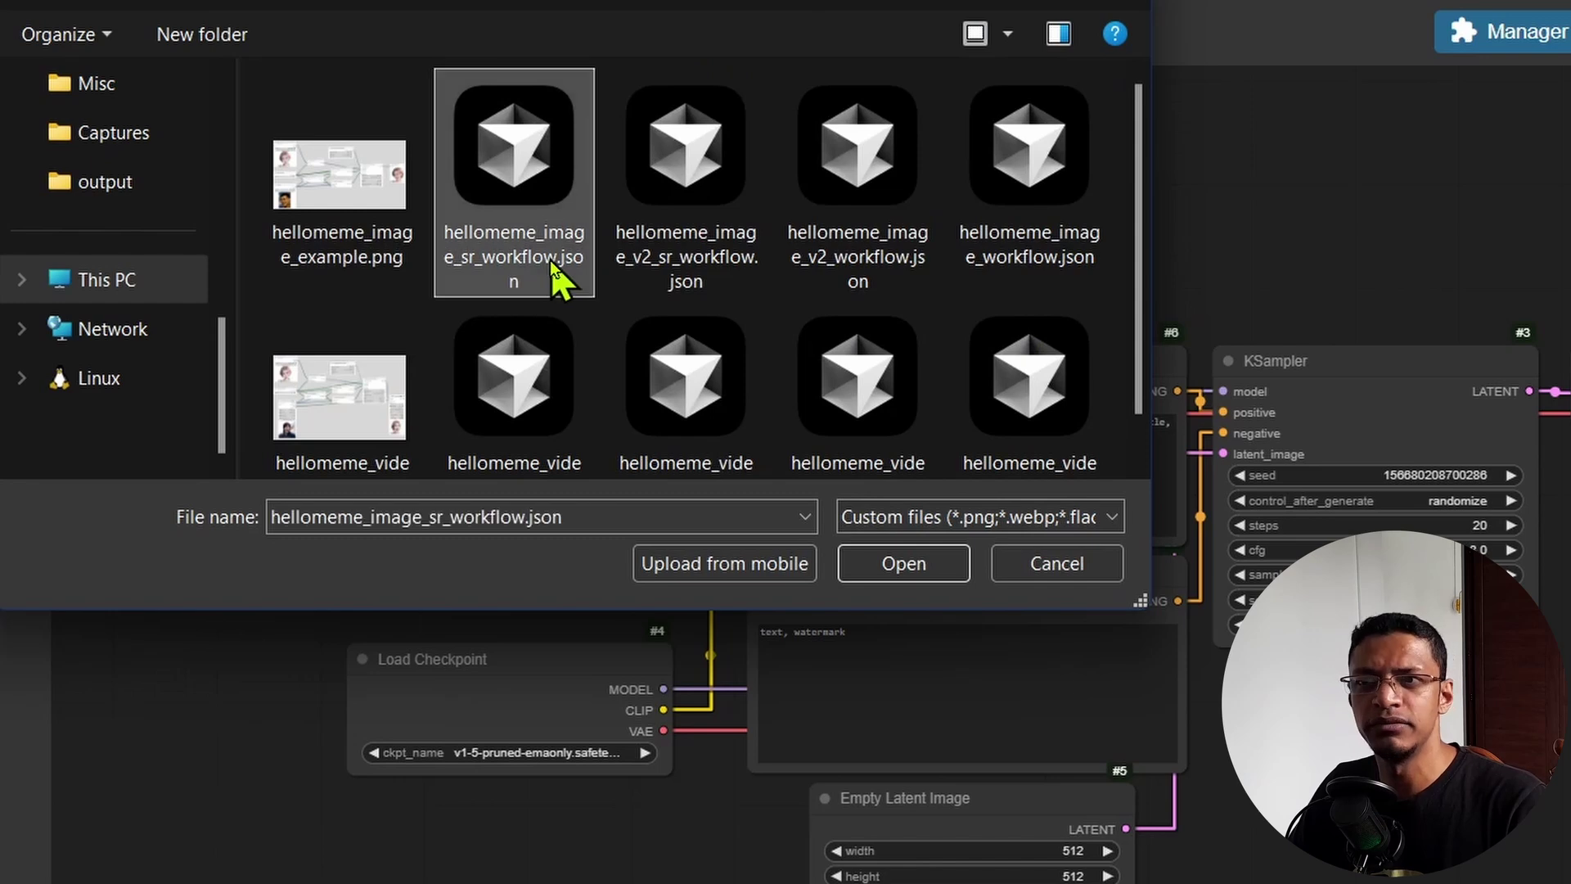
{"action": "scroll", "coordinate": [764, 261], "scroll_direction": "down", "scroll_amount": 1}
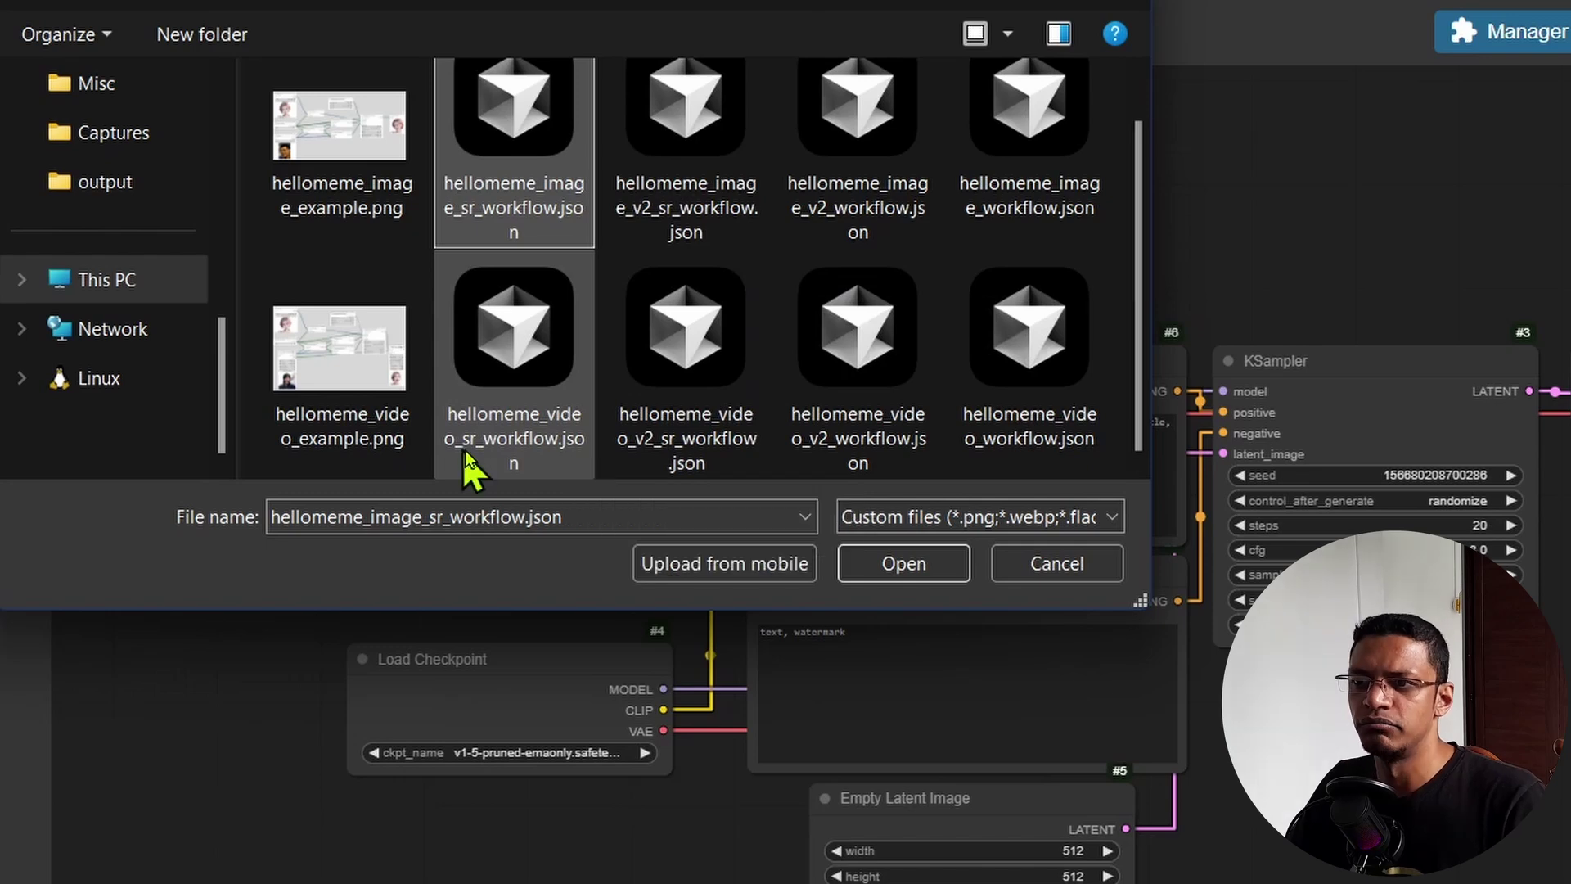
{"action": "scroll", "coordinate": [565, 215], "scroll_direction": "up", "scroll_amount": 1}
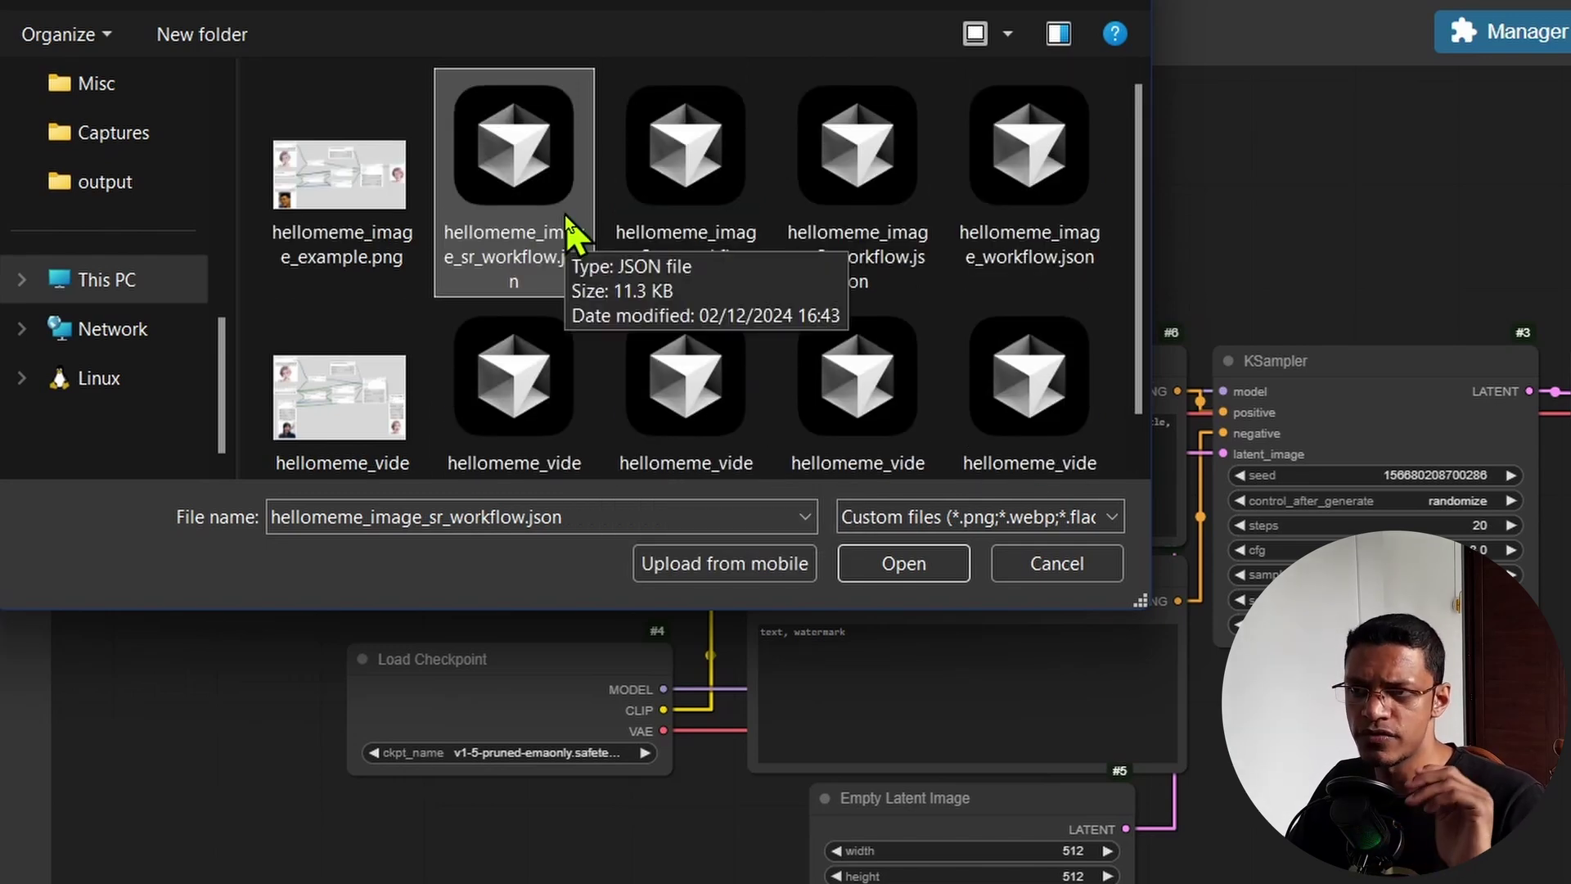
{"action": "left_click", "coordinate": [557, 282]}
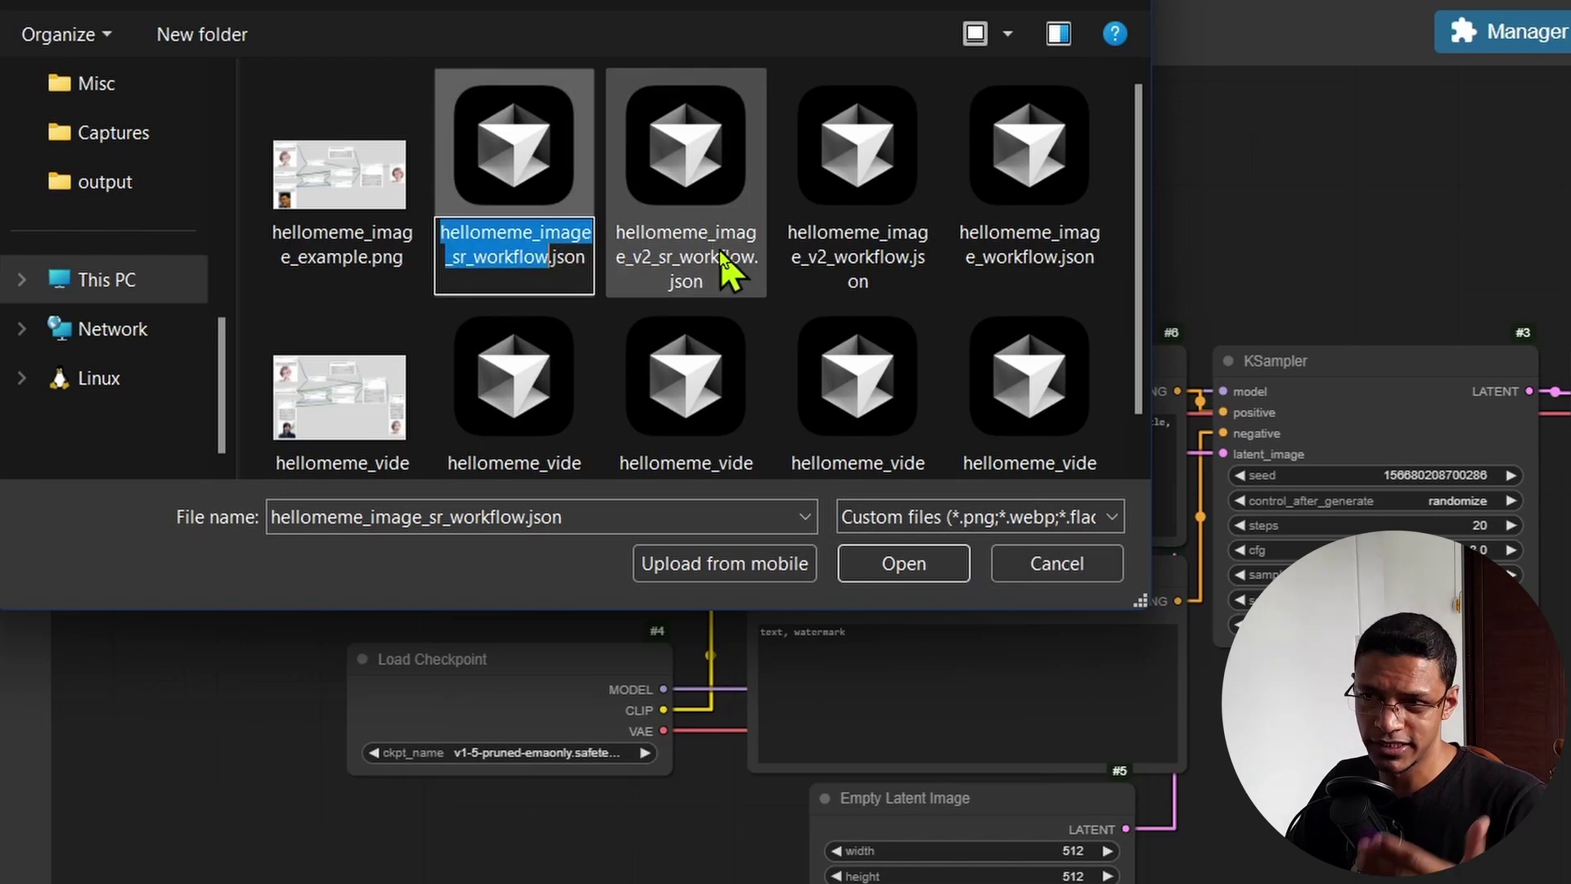
{"action": "left_click", "coordinate": [907, 565]}
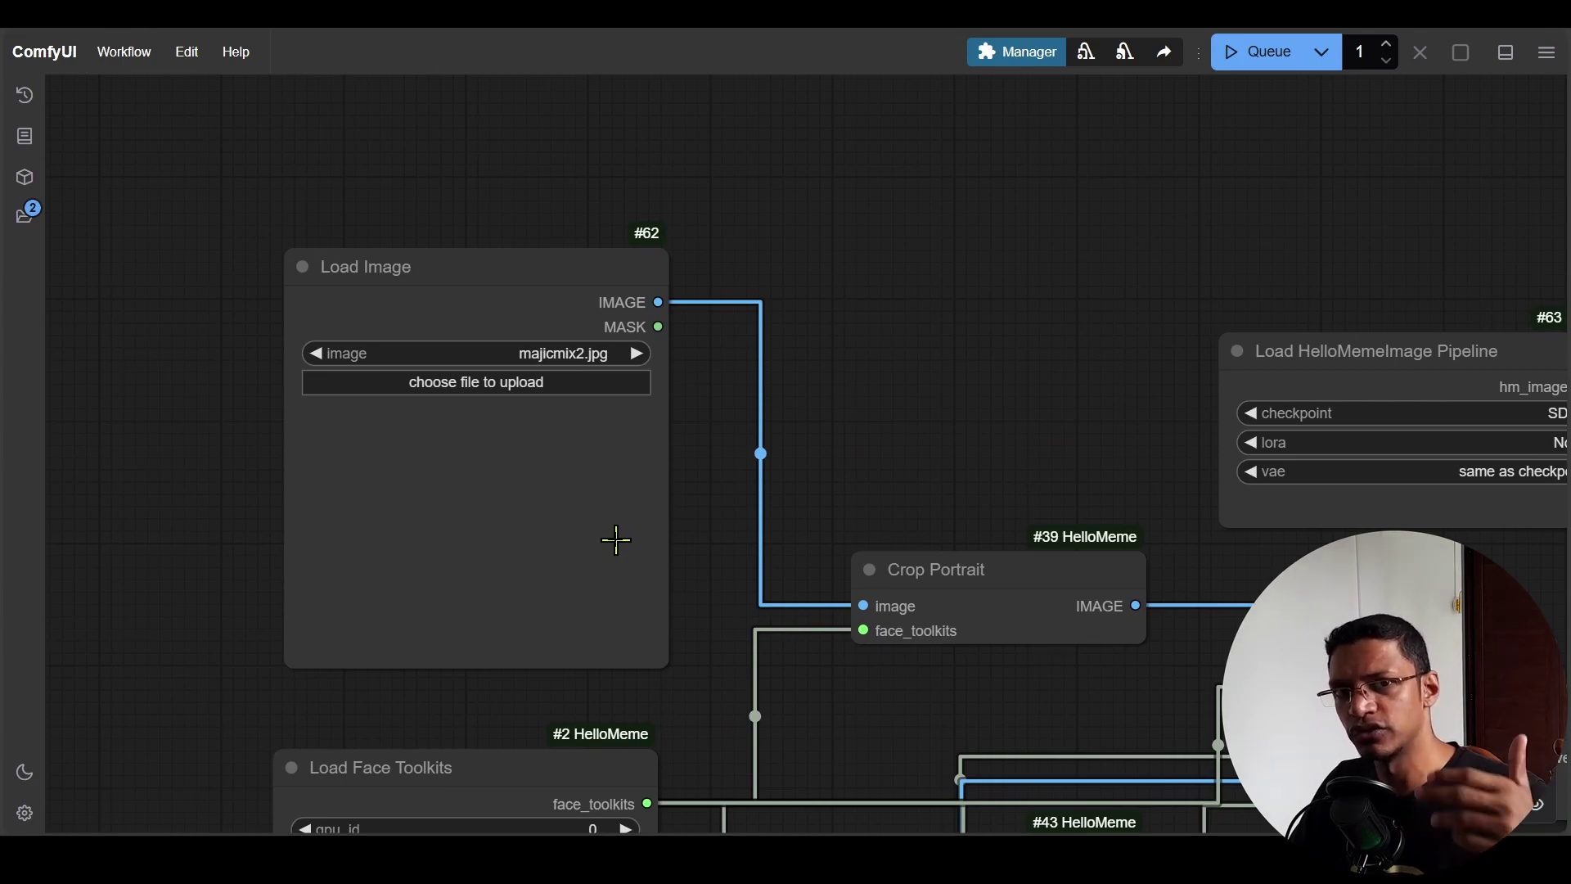
Choose image.png in Load Image node #62 and image (2).png in Load Image node #57
{"action": "scroll", "coordinate": [115, 409], "scroll_direction": "down", "scroll_amount": 6}
{"action": "left_click_drag", "start_coordinate": [218, 631], "coordinate": [193, 352]}
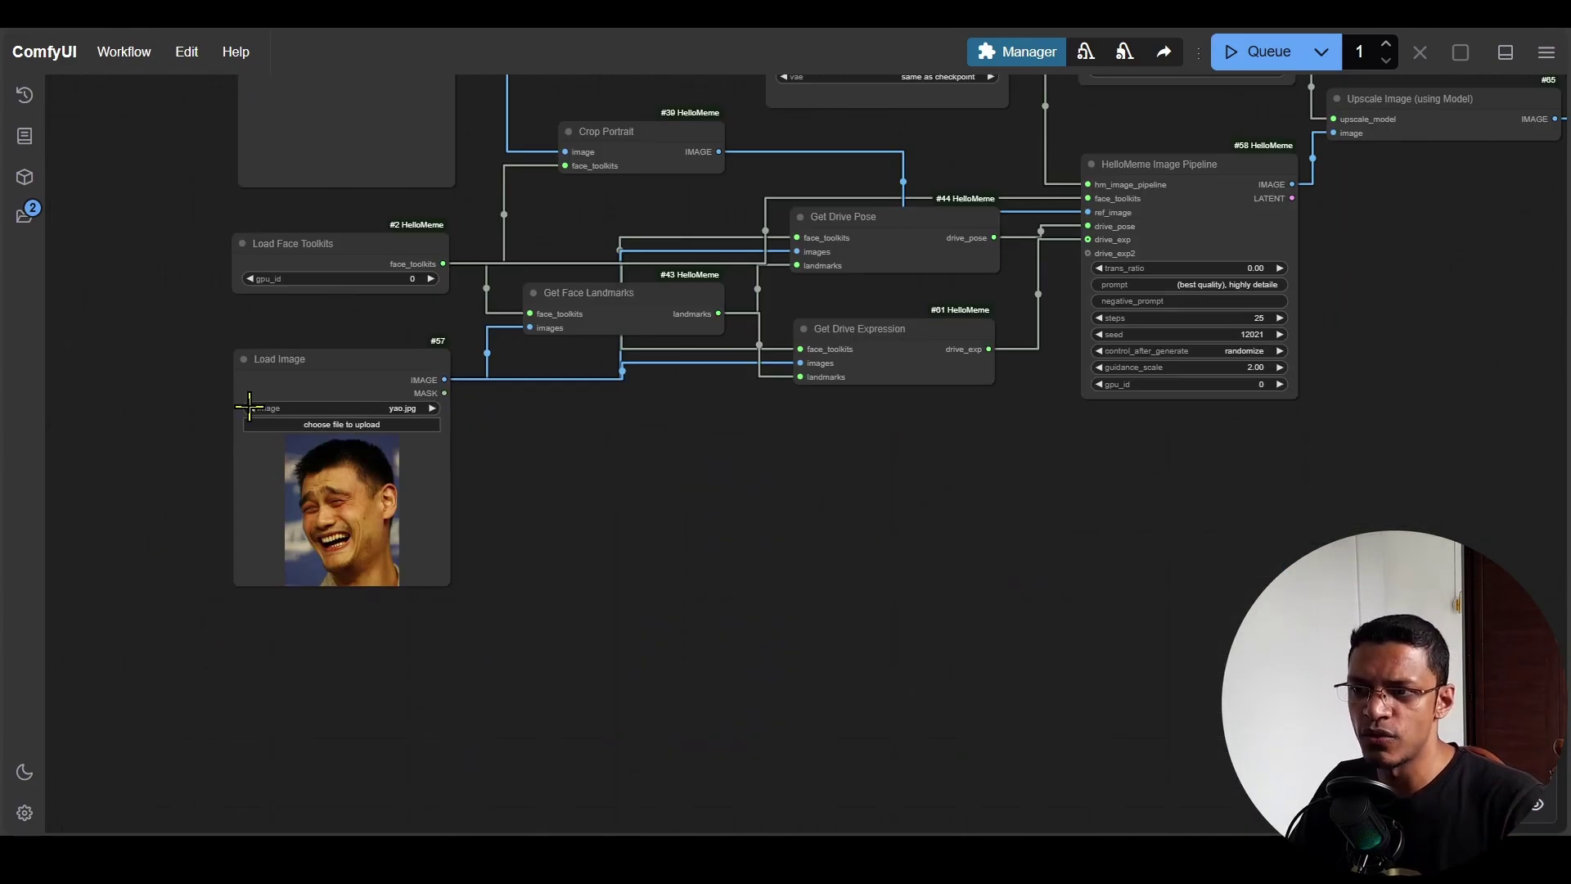
{"action": "scroll", "coordinate": [577, 521], "scroll_direction": "up", "scroll_amount": 4}
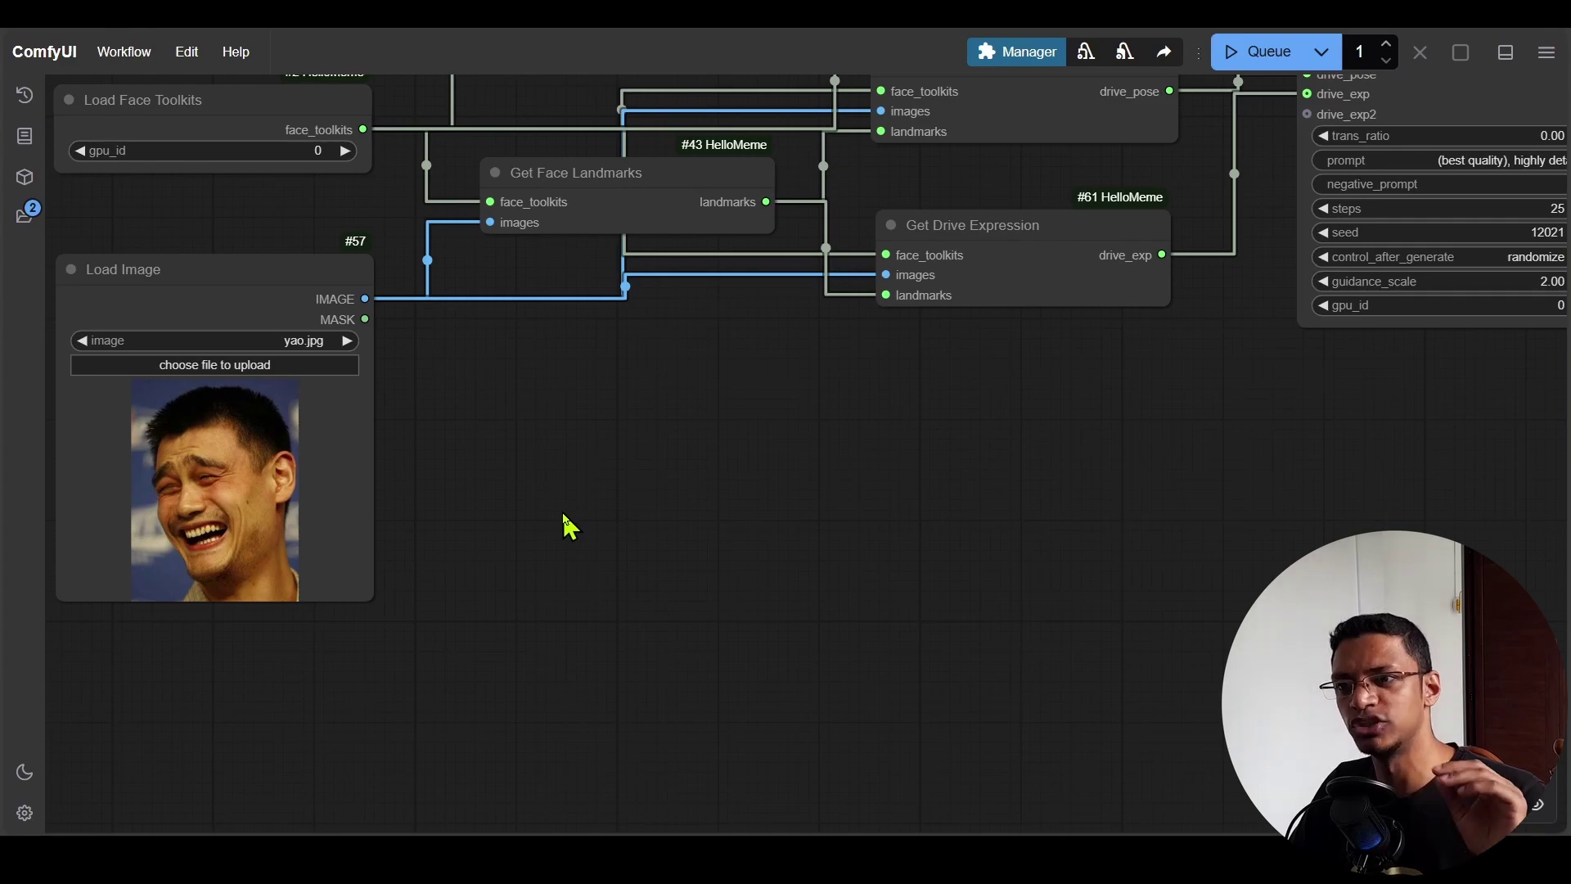
{"action": "scroll", "coordinate": [550, 540], "scroll_direction": "down", "scroll_amount": 3}
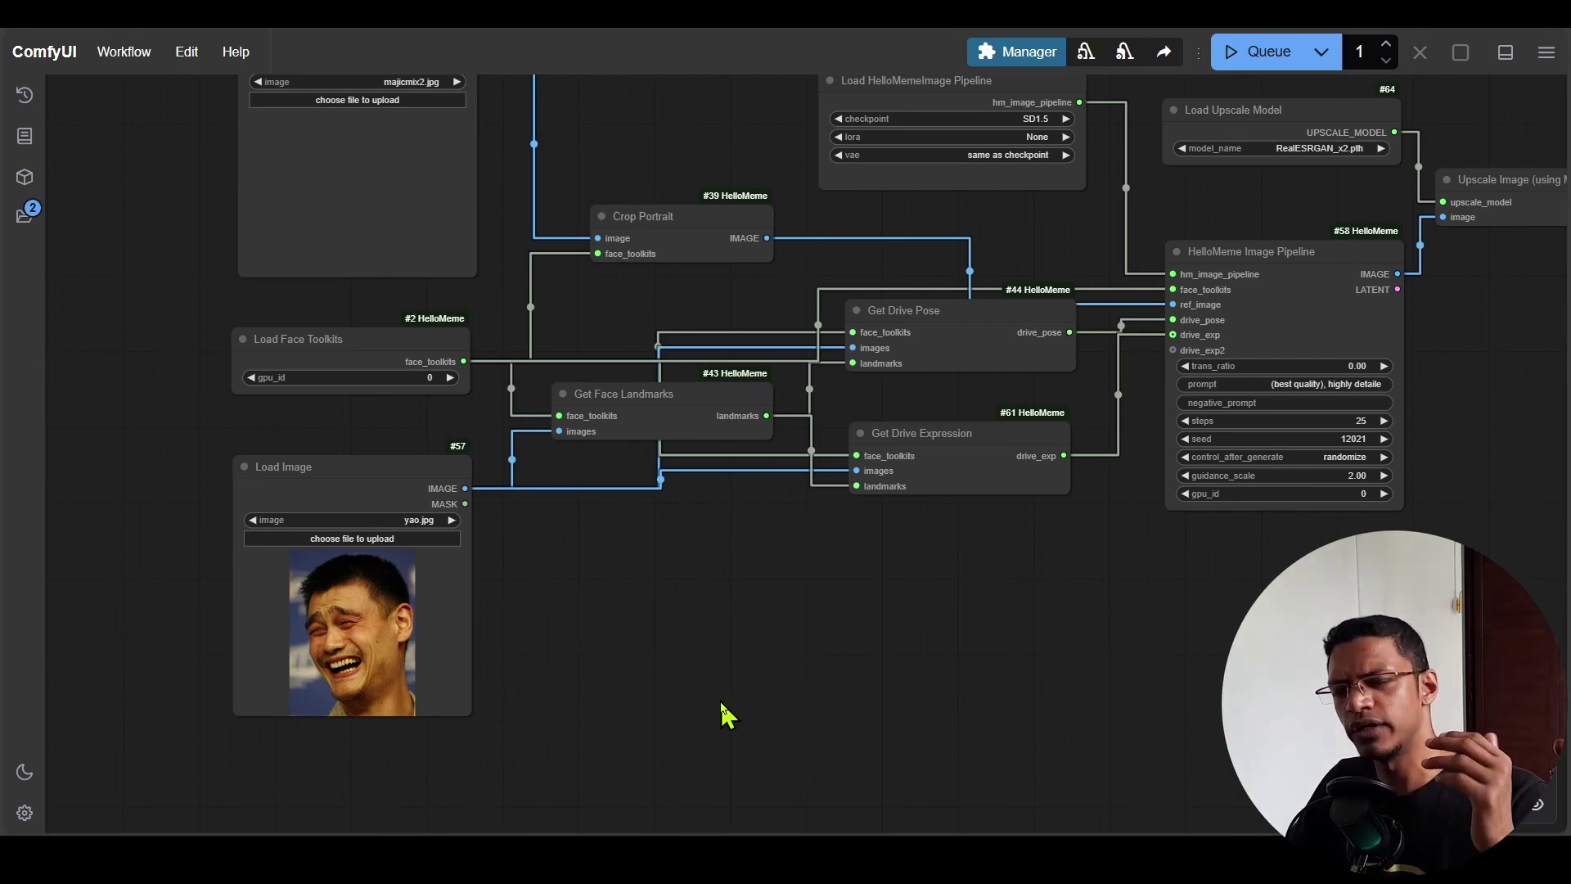
{"action": "scroll", "coordinate": [736, 649], "scroll_direction": "up", "scroll_amount": 2}
{"action": "left_click_drag", "start_coordinate": [439, 649], "coordinate": [620, 611]}
{"action": "scroll", "coordinate": [700, 491], "scroll_direction": "up", "scroll_amount": 3}
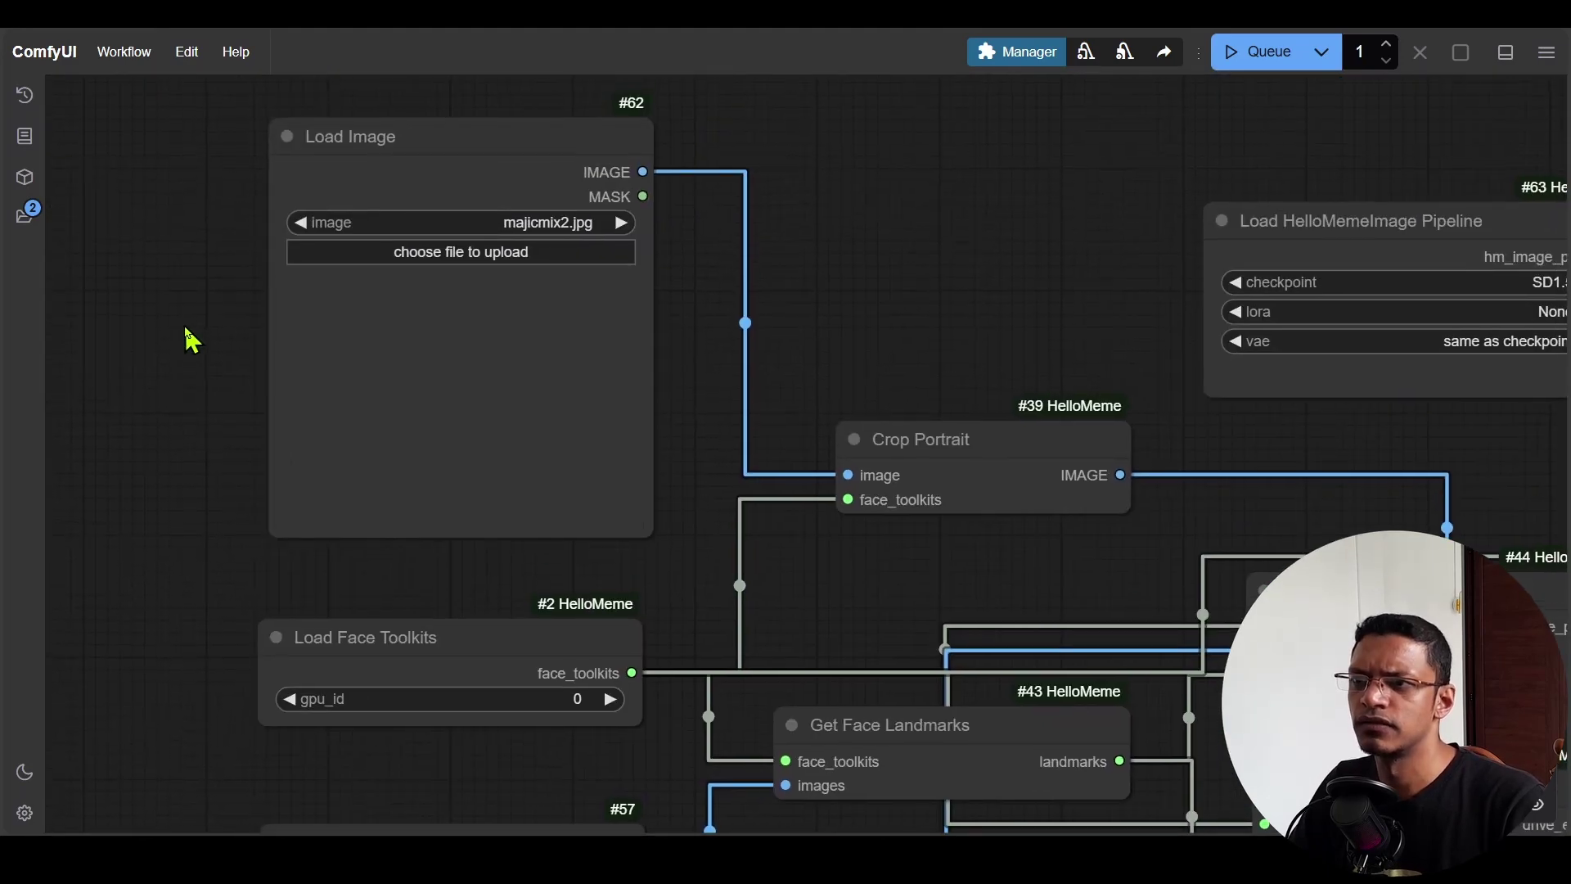
{"action": "scroll", "coordinate": [192, 343], "scroll_direction": "up", "scroll_amount": 1}
{"action": "left_click", "coordinate": [534, 217]}
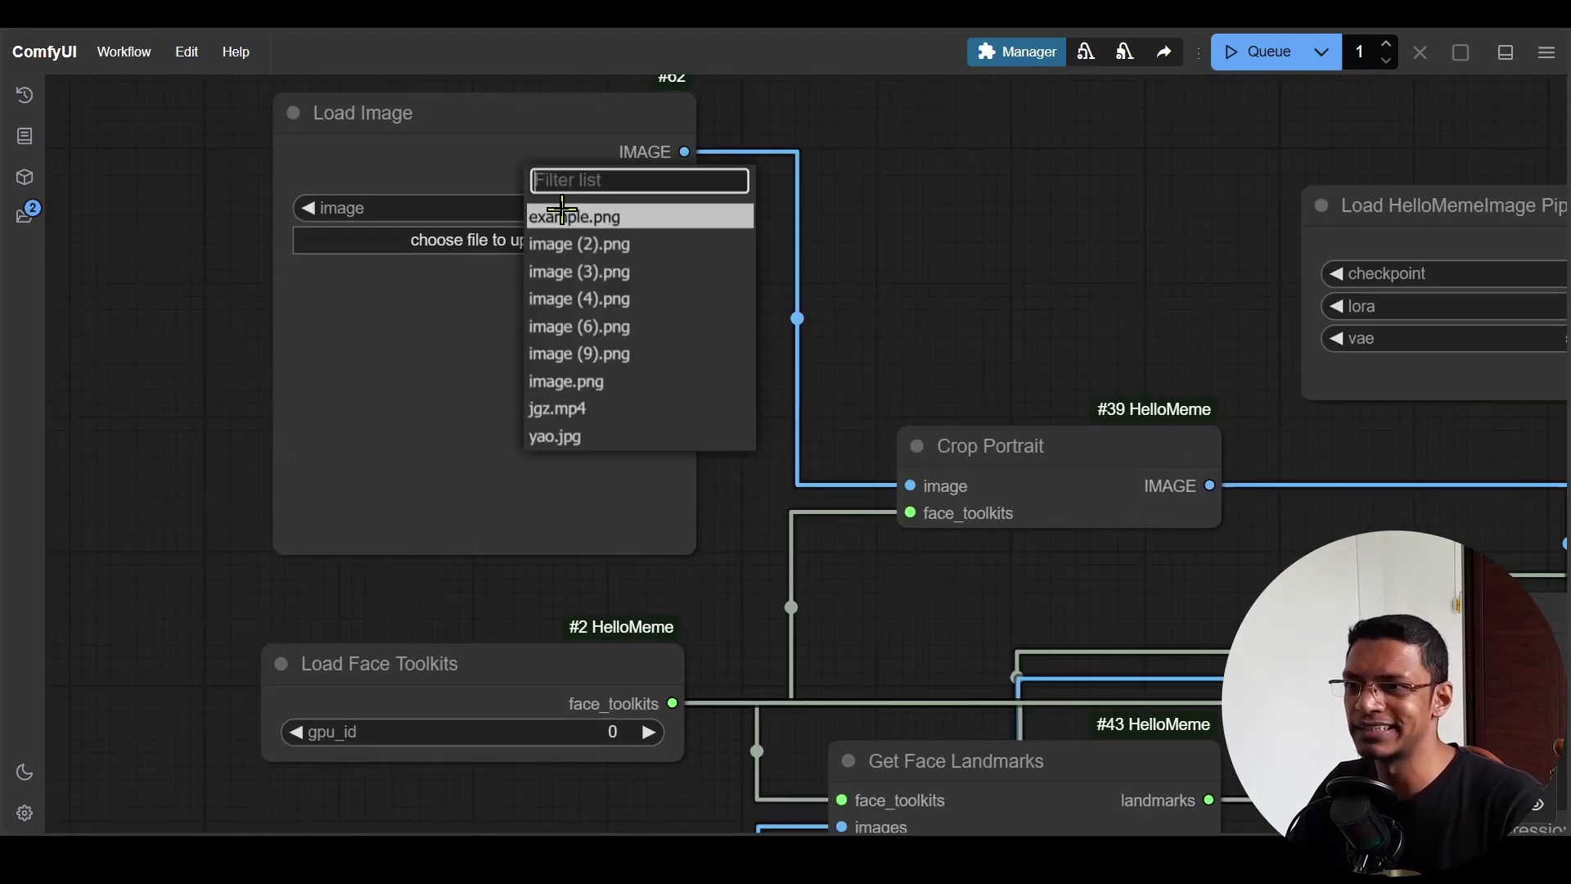
{"action": "left_click", "coordinate": [619, 383]}
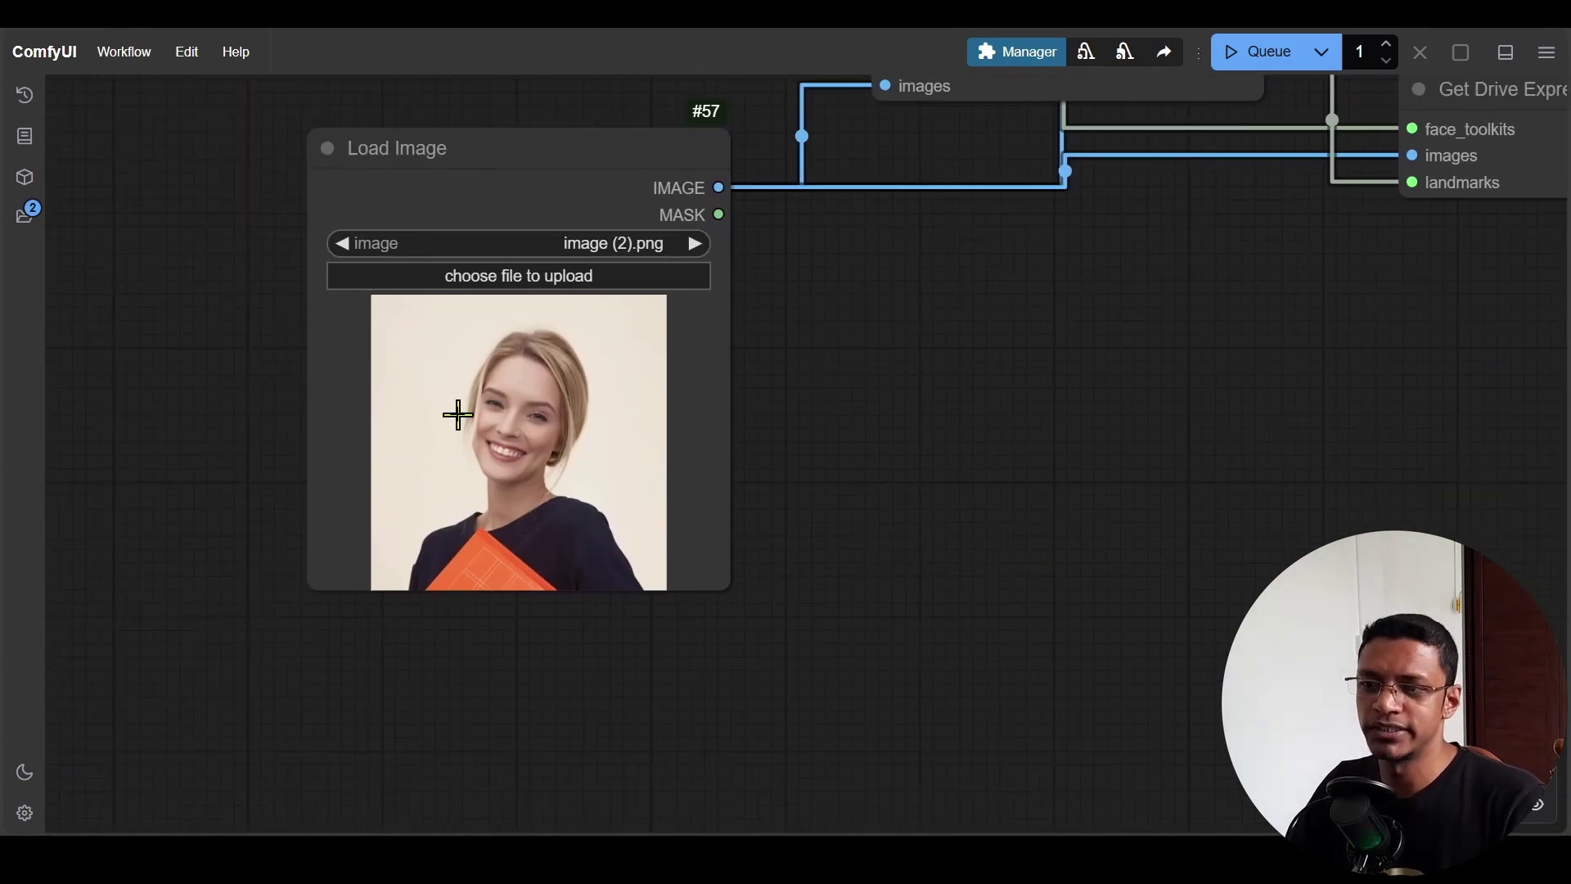
Set the Load HelloMemeImage Pipeline node's checkpoint to realisticVisionV51_v51VAE.safetensors
{"action": "scroll", "coordinate": [1053, 491], "scroll_direction": "down", "scroll_amount": 5}
{"action": "scroll", "coordinate": [992, 266], "scroll_direction": "up", "scroll_amount": 5}
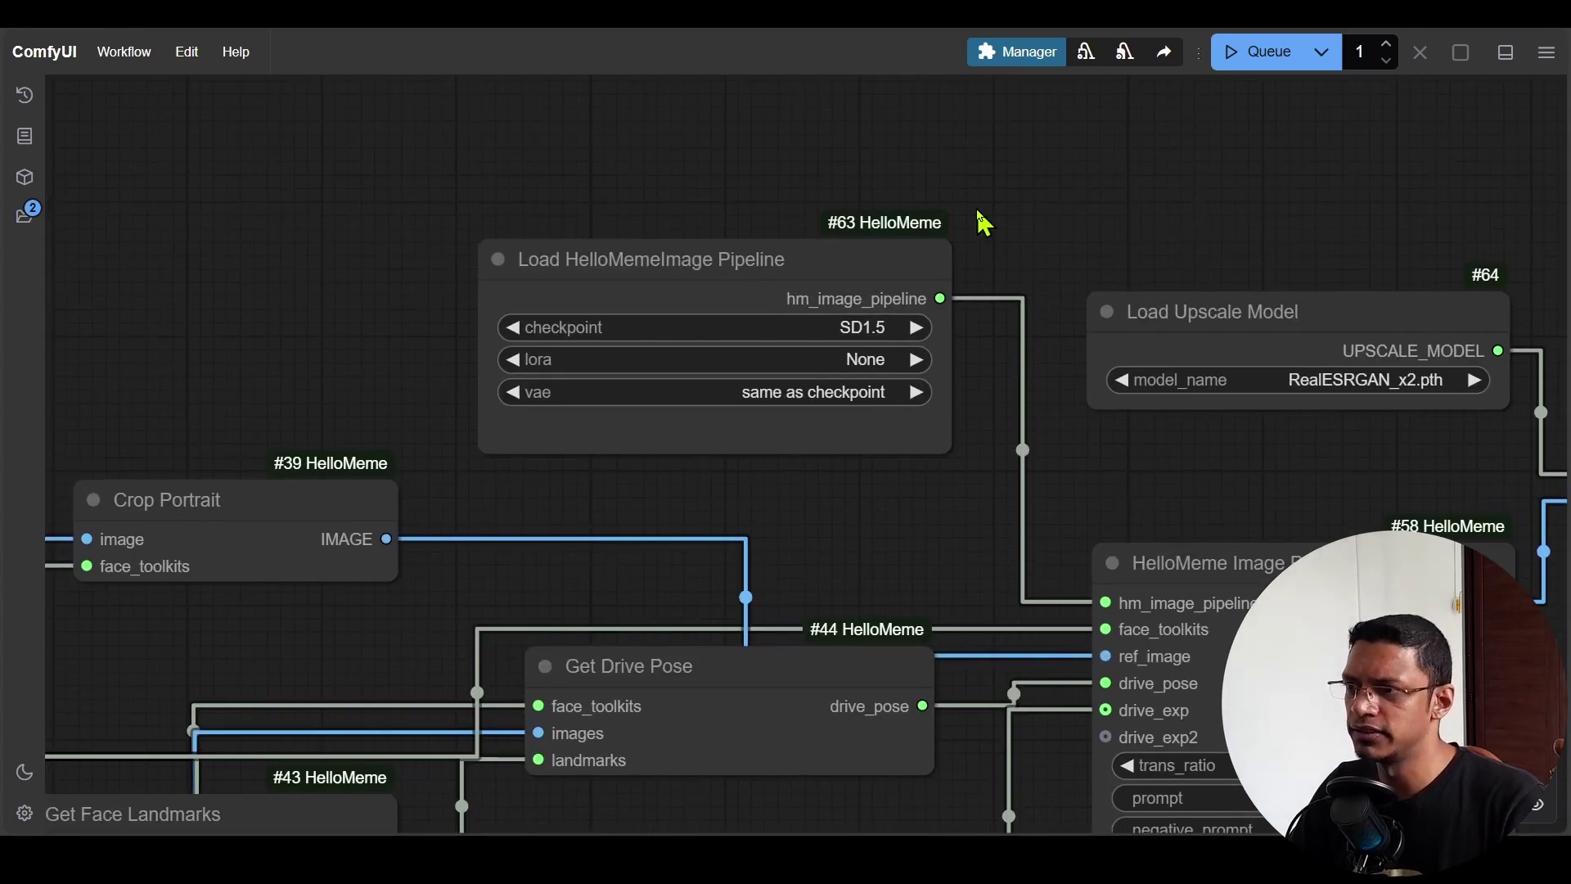
{"action": "scroll", "coordinate": [1115, 254], "scroll_direction": "up", "scroll_amount": 5}
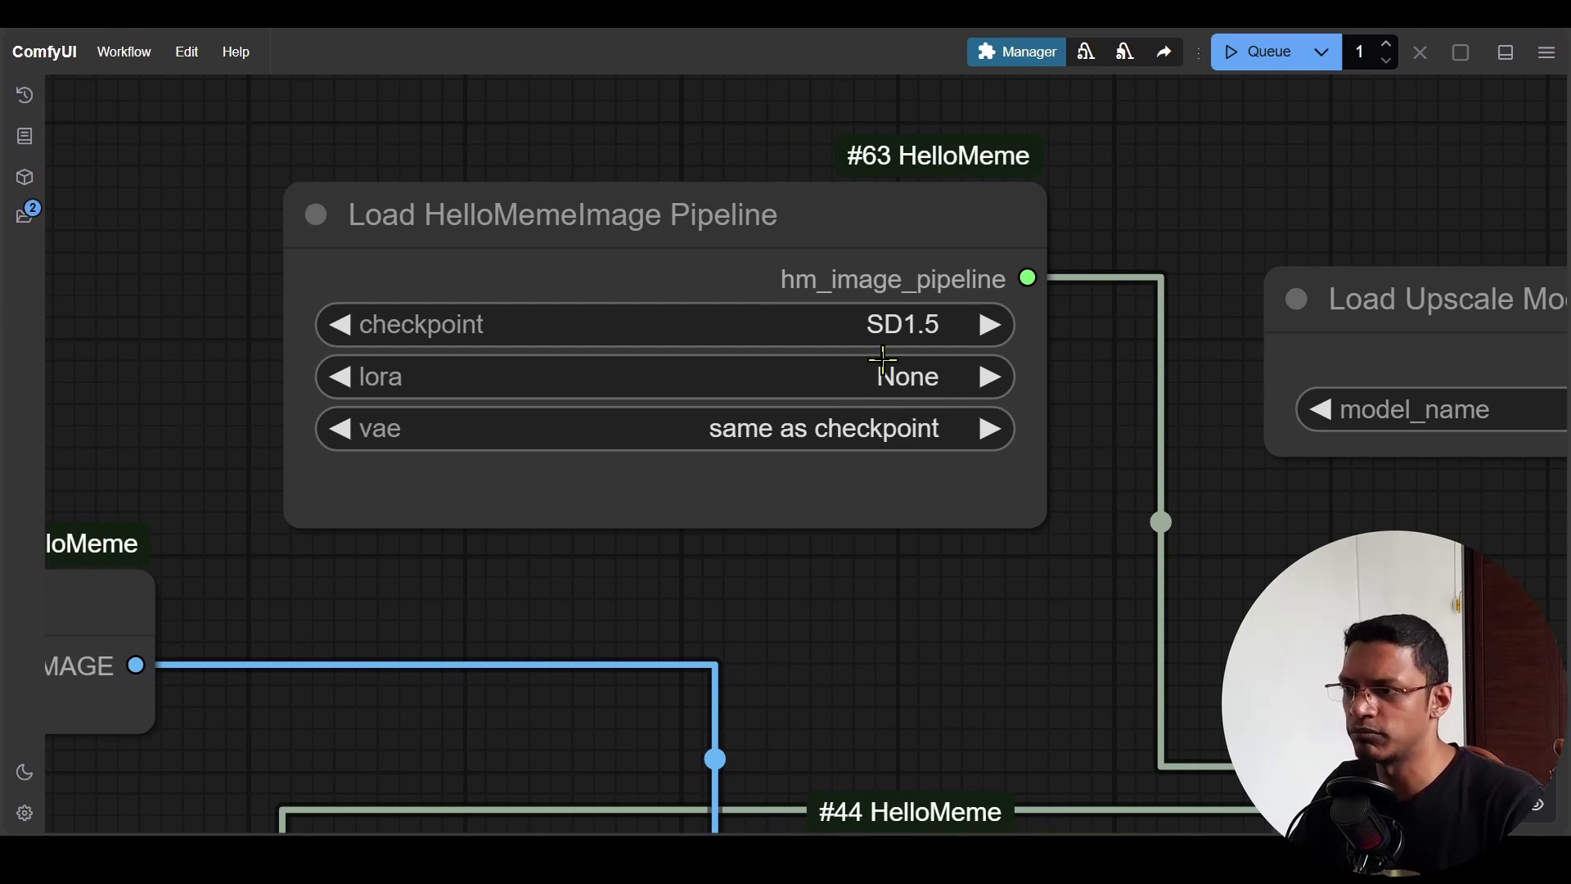
{"action": "left_click", "coordinate": [885, 325]}
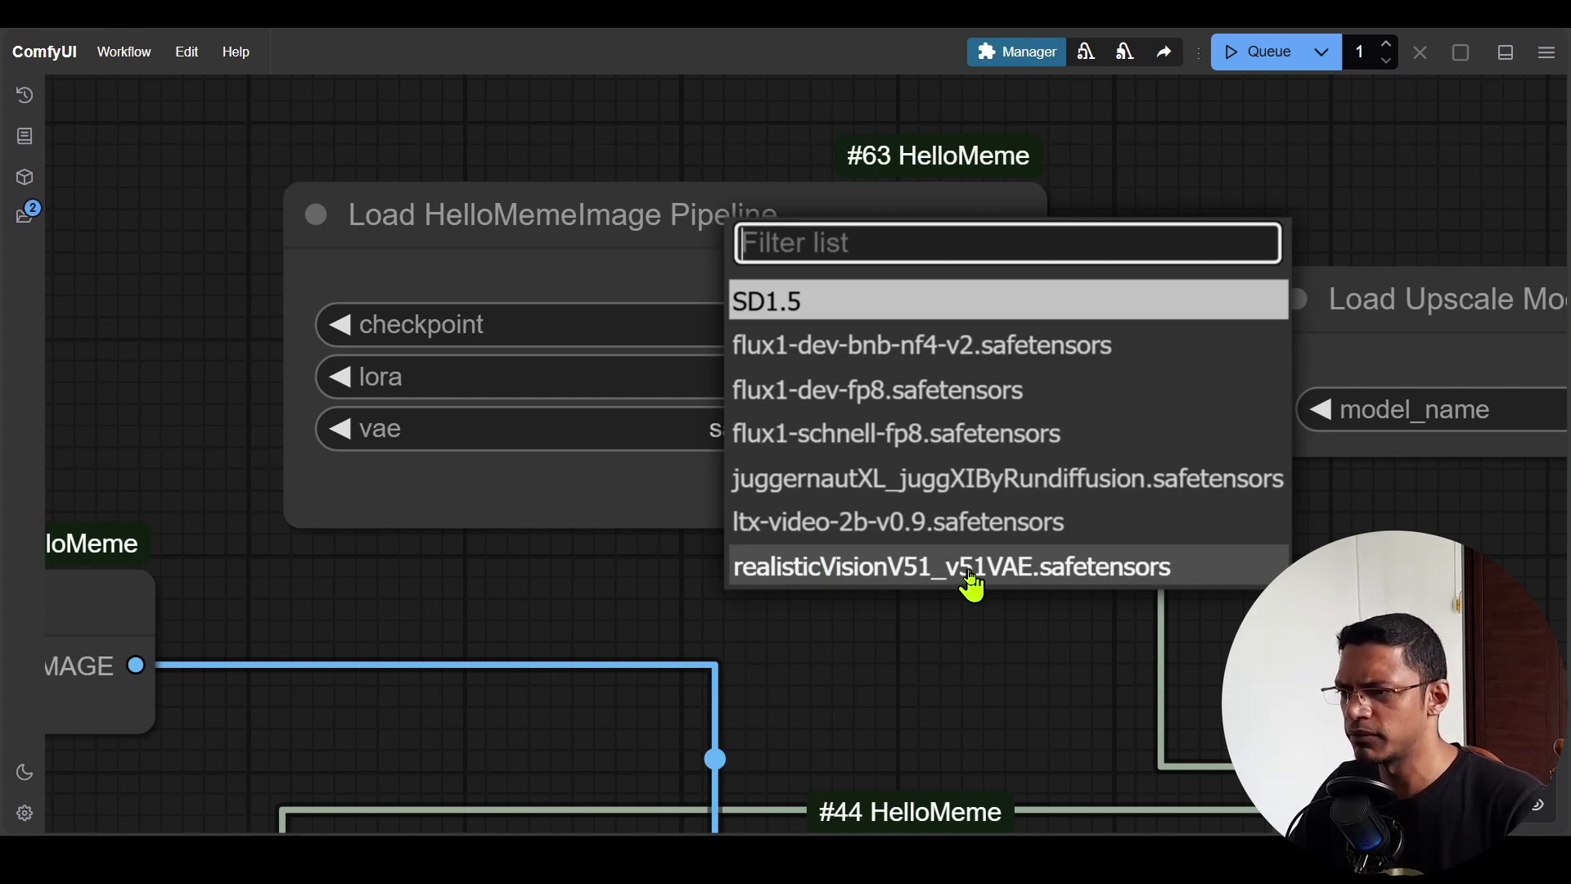
{"action": "left_click", "coordinate": [1040, 582]}
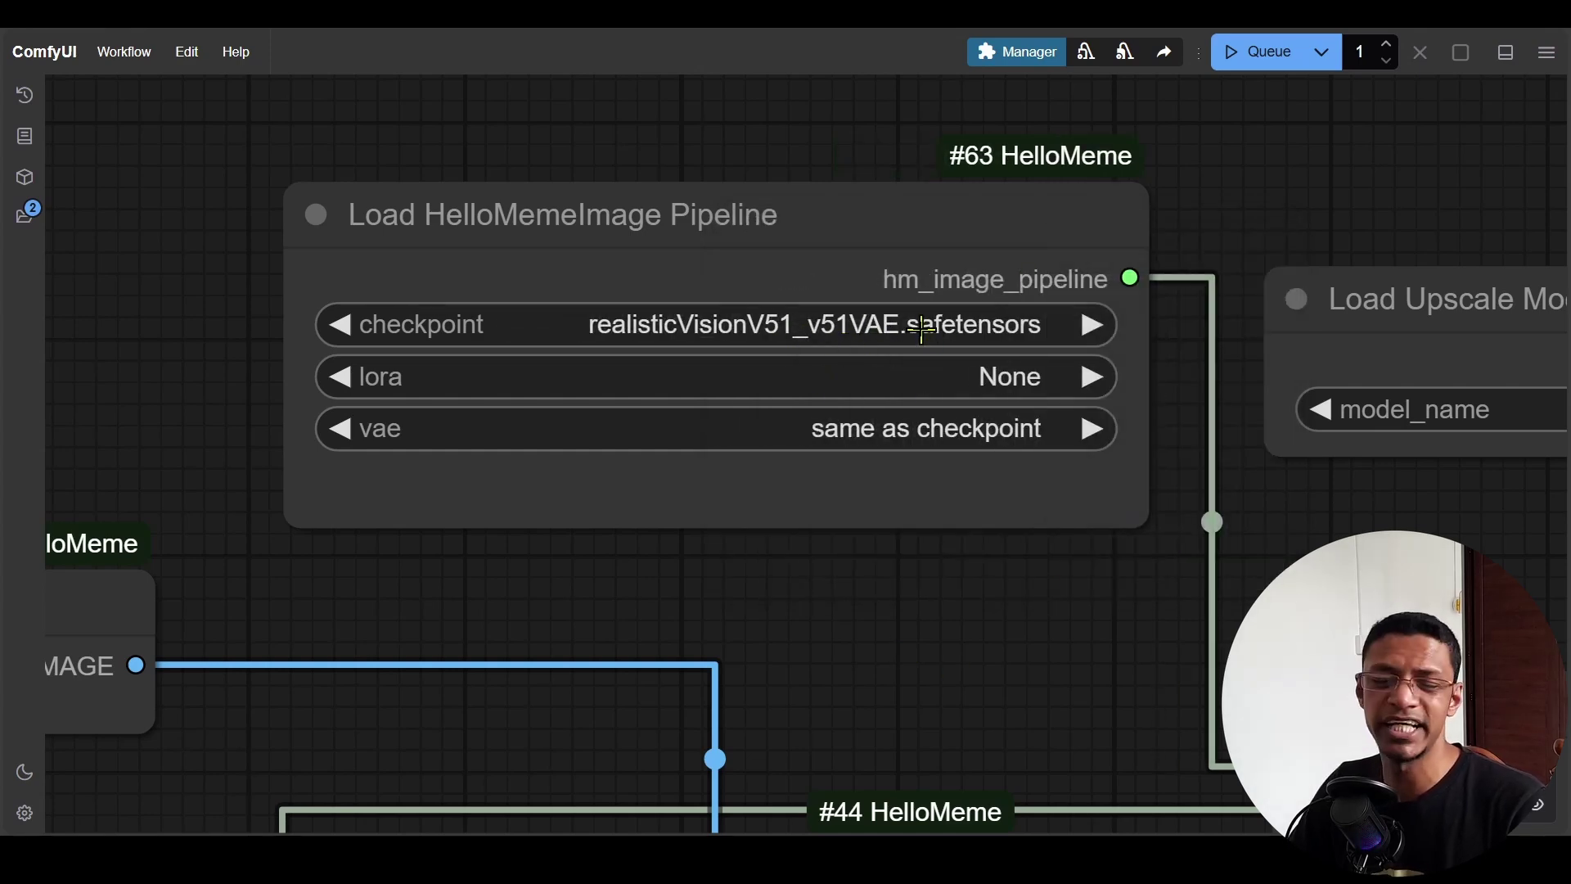
{"action": "left_click", "coordinate": [896, 437]}
{"action": "left_click", "coordinate": [802, 381]}
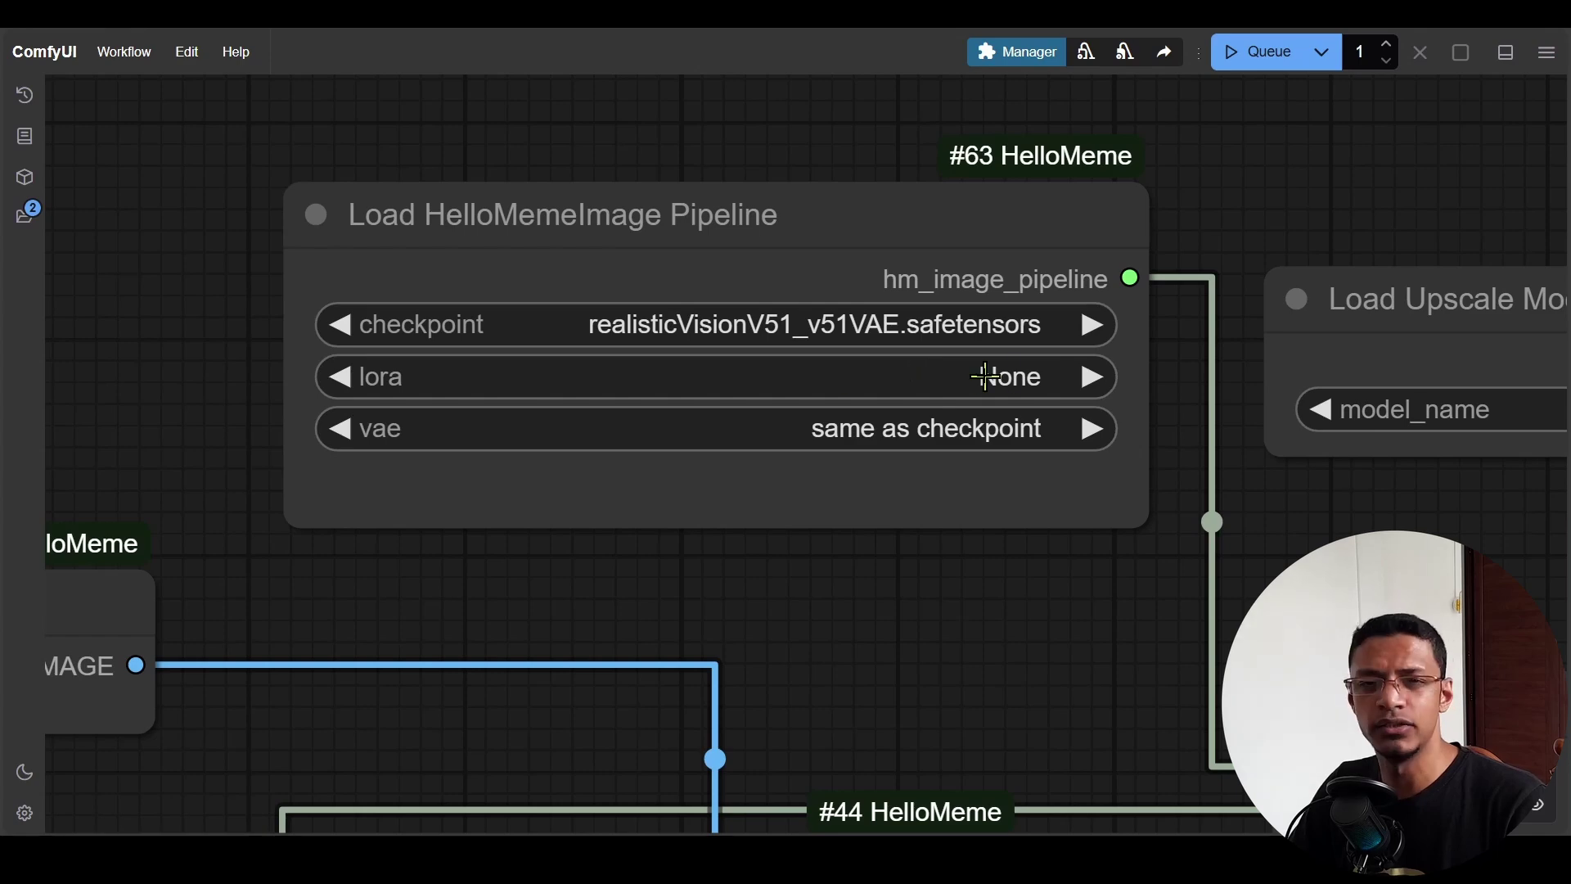
Move Load Image node #62 slightly upward, away from the Load Face Toolkits node
{"action": "scroll", "coordinate": [1012, 372], "scroll_direction": "down", "scroll_amount": 8}
{"action": "left_click_drag", "start_coordinate": [726, 396], "coordinate": [901, 288]}
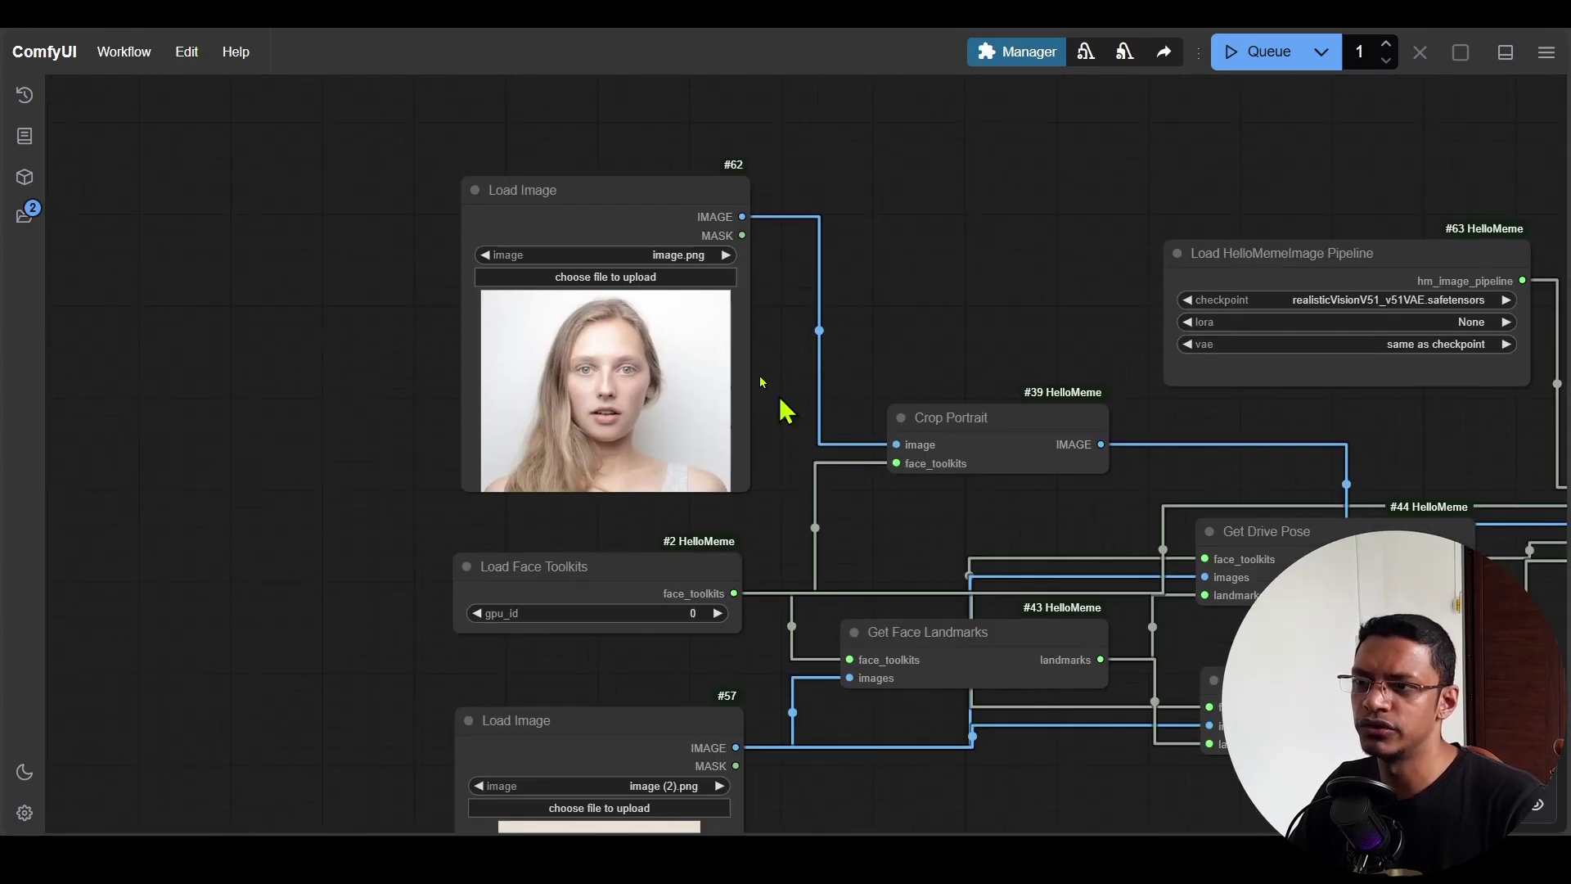
{"action": "mouse_move", "coordinate": [620, 193]}
{"action": "left_mouse_down"}
{"action": "mouse_move", "coordinate": [635, 140]}
{"action": "mouse_move", "coordinate": [635, 169]}
{"action": "mouse_move", "coordinate": [611, 175]}
{"action": "left_mouse_up"}
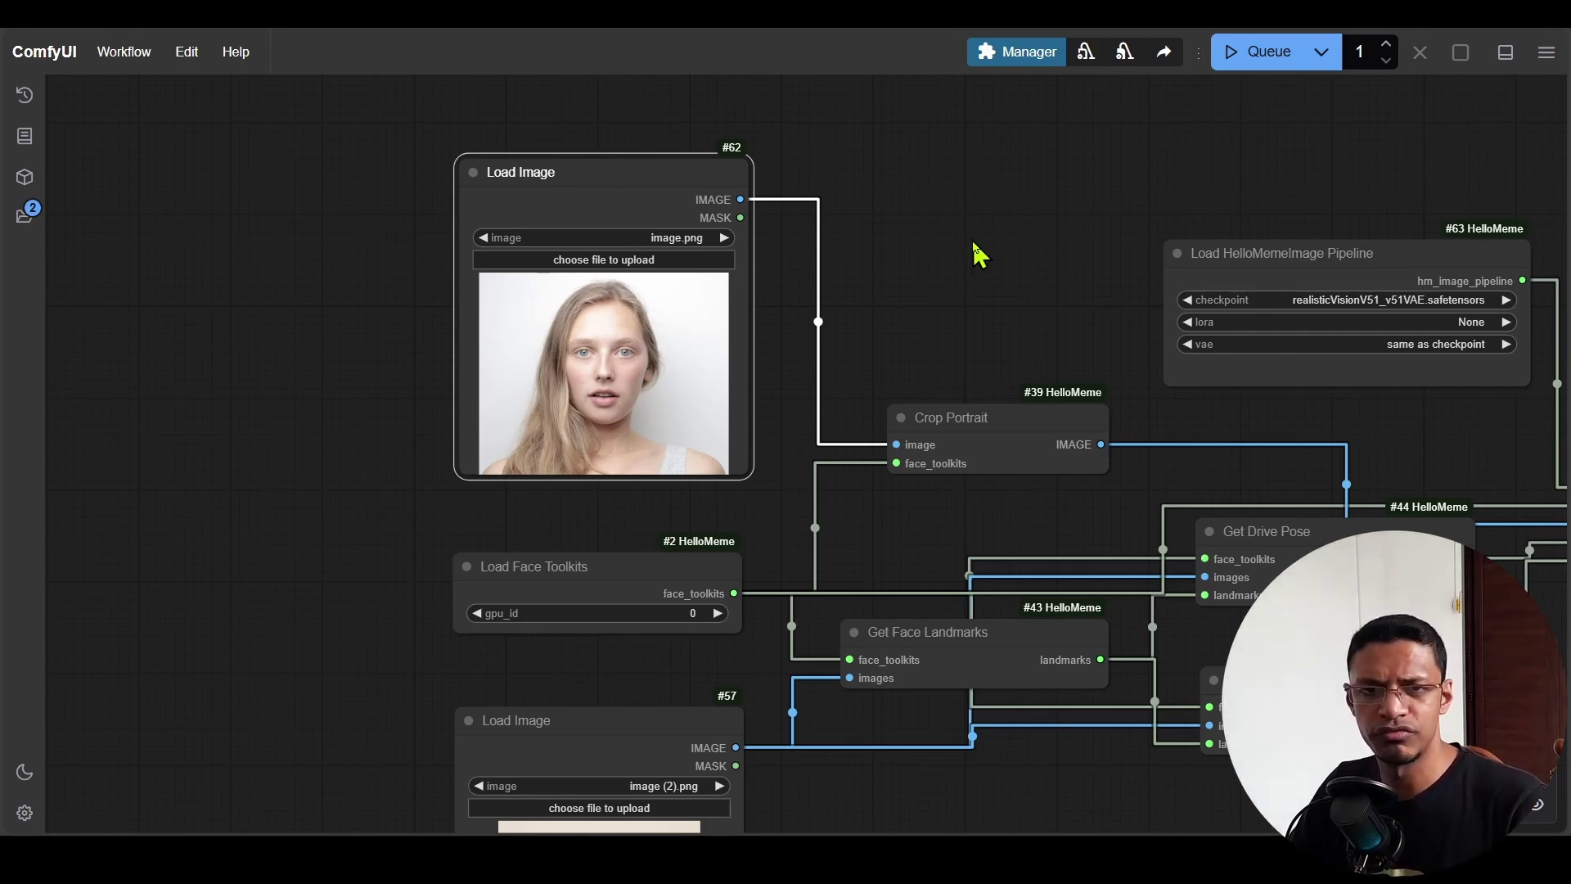
Check the Load Upscale Model node and search ComfyUI's Model Manager for "real" to locate its RealESRGAN upscaler
{"action": "left_click_drag", "start_coordinate": [1053, 279], "coordinate": [806, 304]}
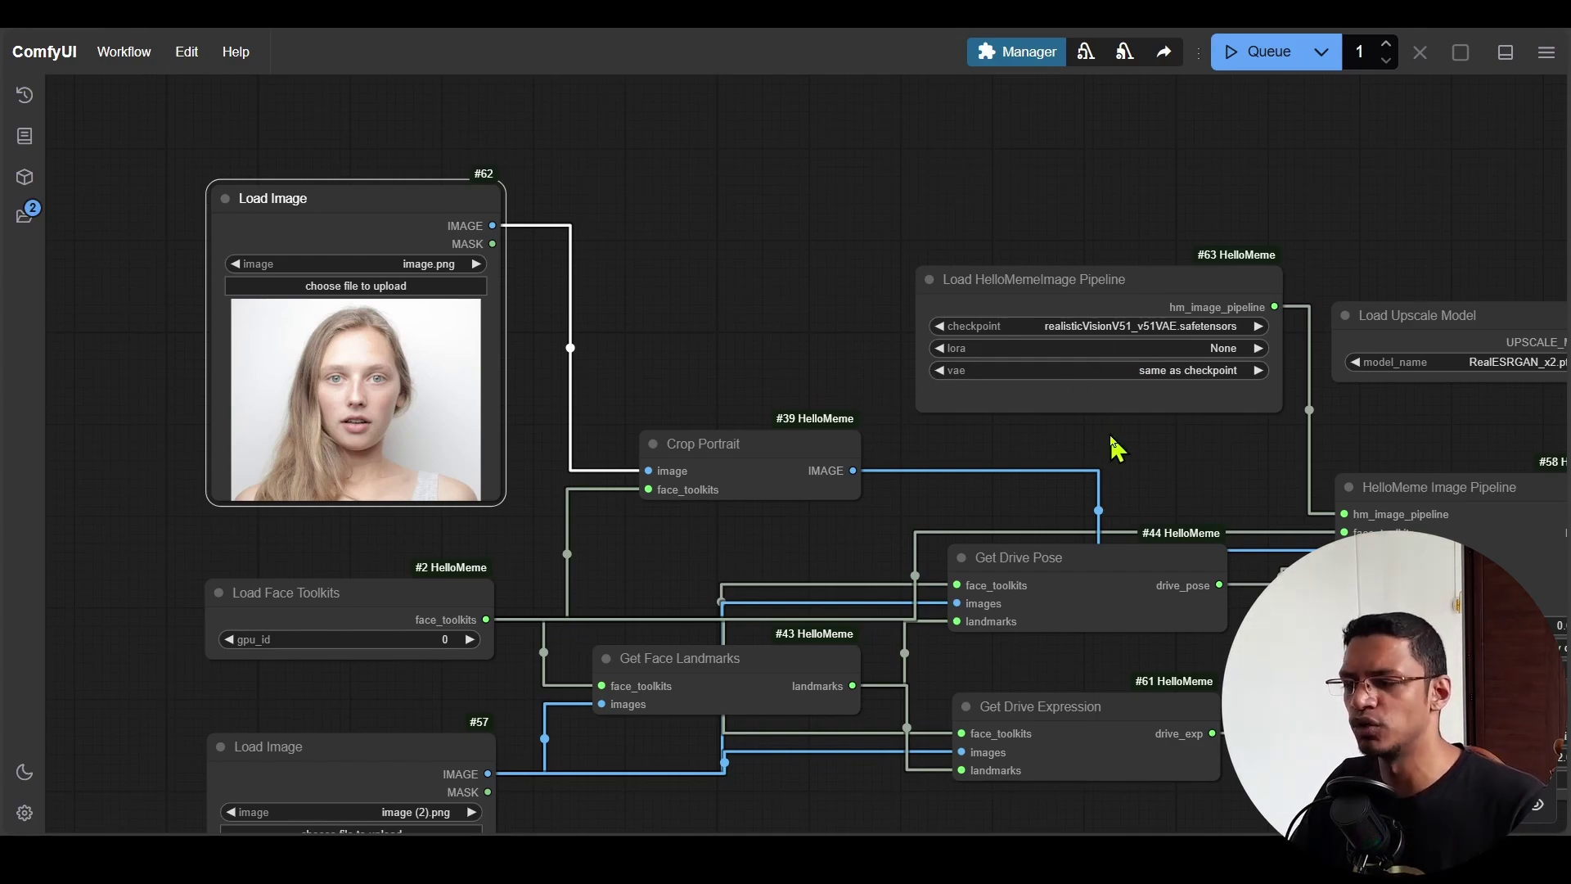
{"action": "left_click_drag", "start_coordinate": [1096, 503], "coordinate": [716, 348]}
{"action": "scroll", "coordinate": [716, 348], "scroll_direction": "down", "scroll_amount": 2}
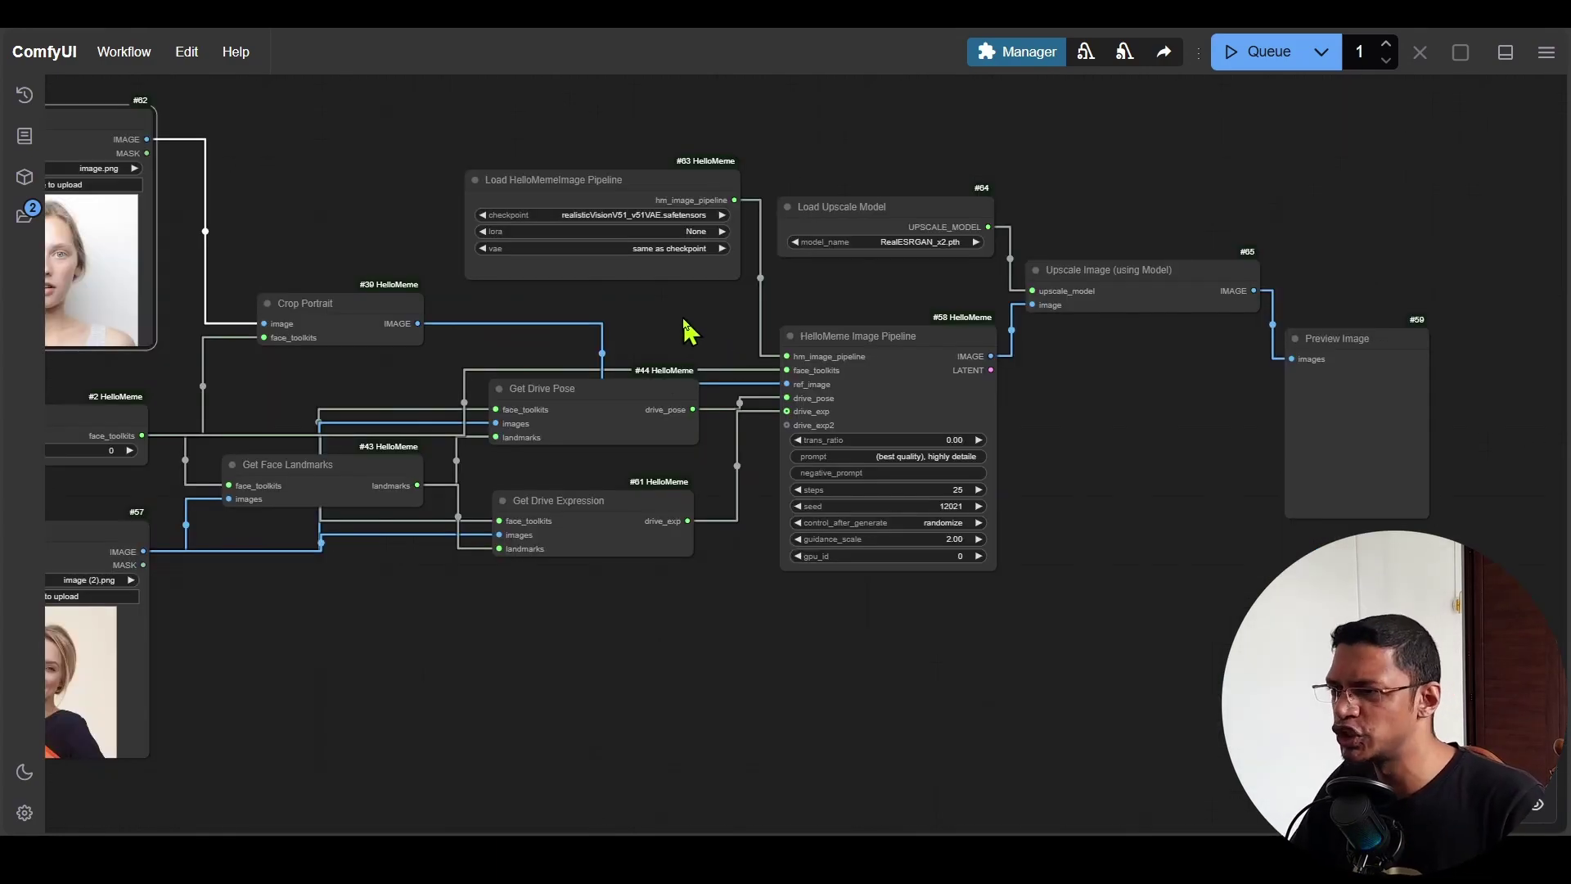
{"action": "scroll", "coordinate": [880, 302], "scroll_direction": "up", "scroll_amount": 5}
{"action": "left_click_drag", "start_coordinate": [892, 376], "coordinate": [844, 583]}
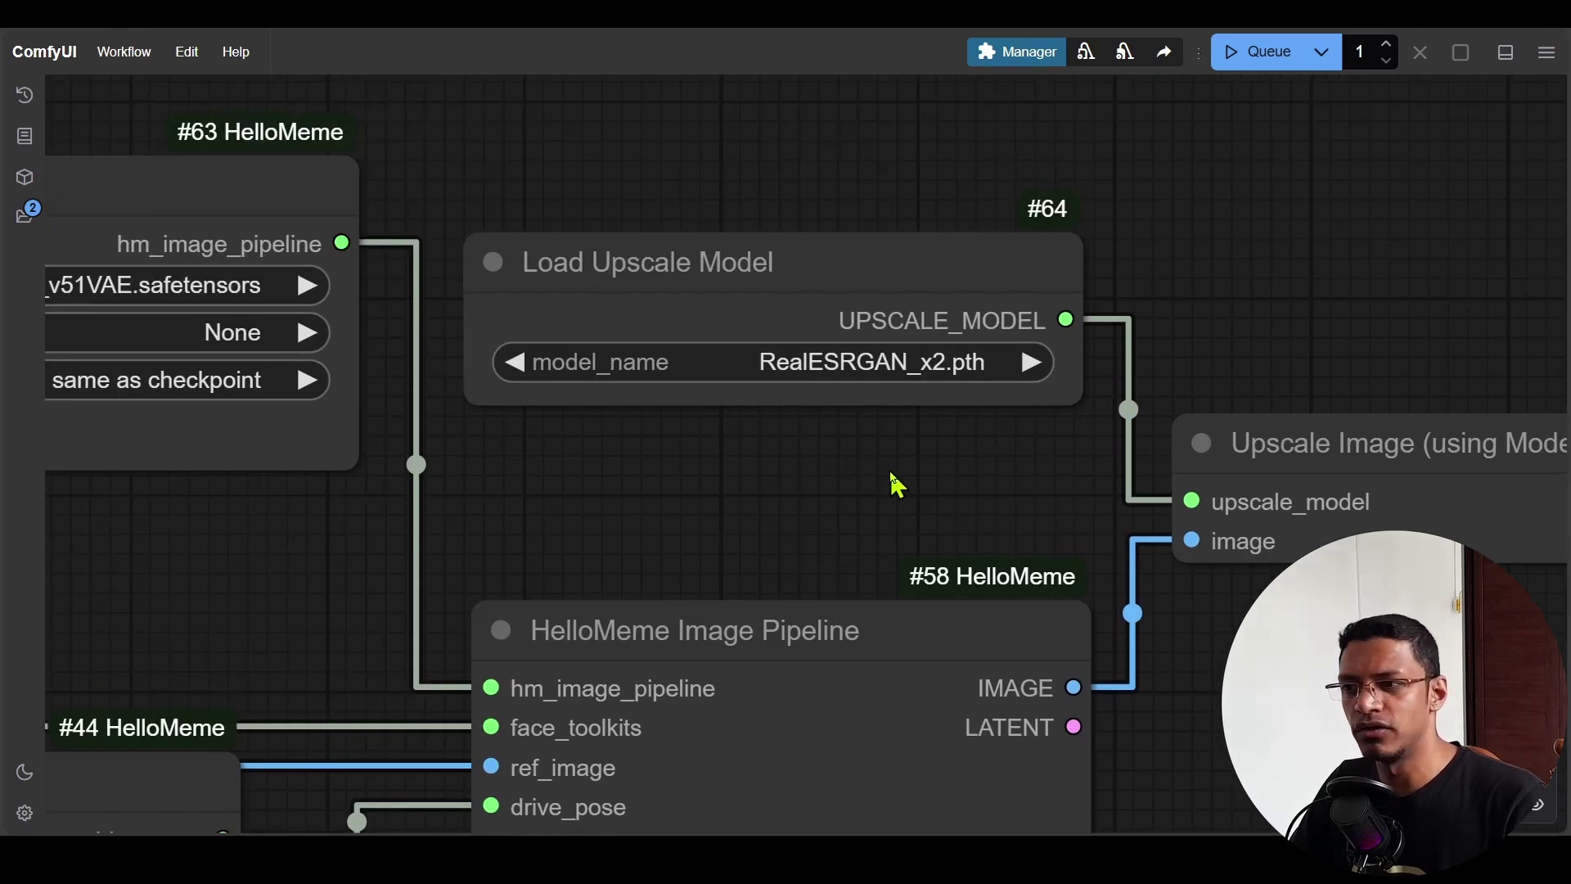
{"action": "left_click", "coordinate": [1026, 57]}
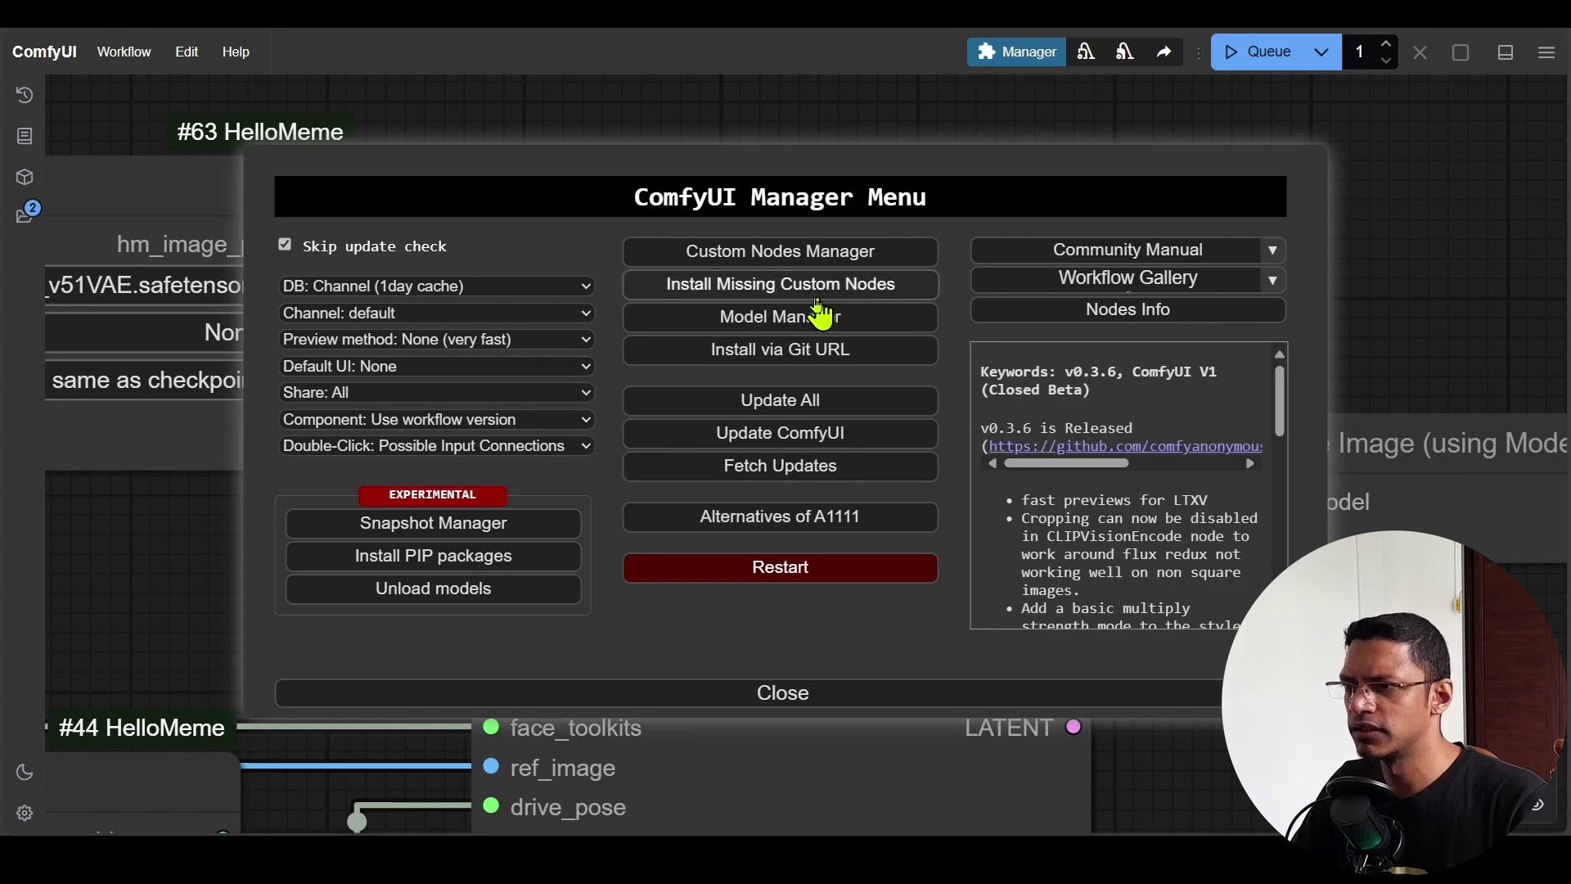
{"action": "left_click", "coordinate": [791, 319]}
{"action": "left_click", "coordinate": [751, 157]}
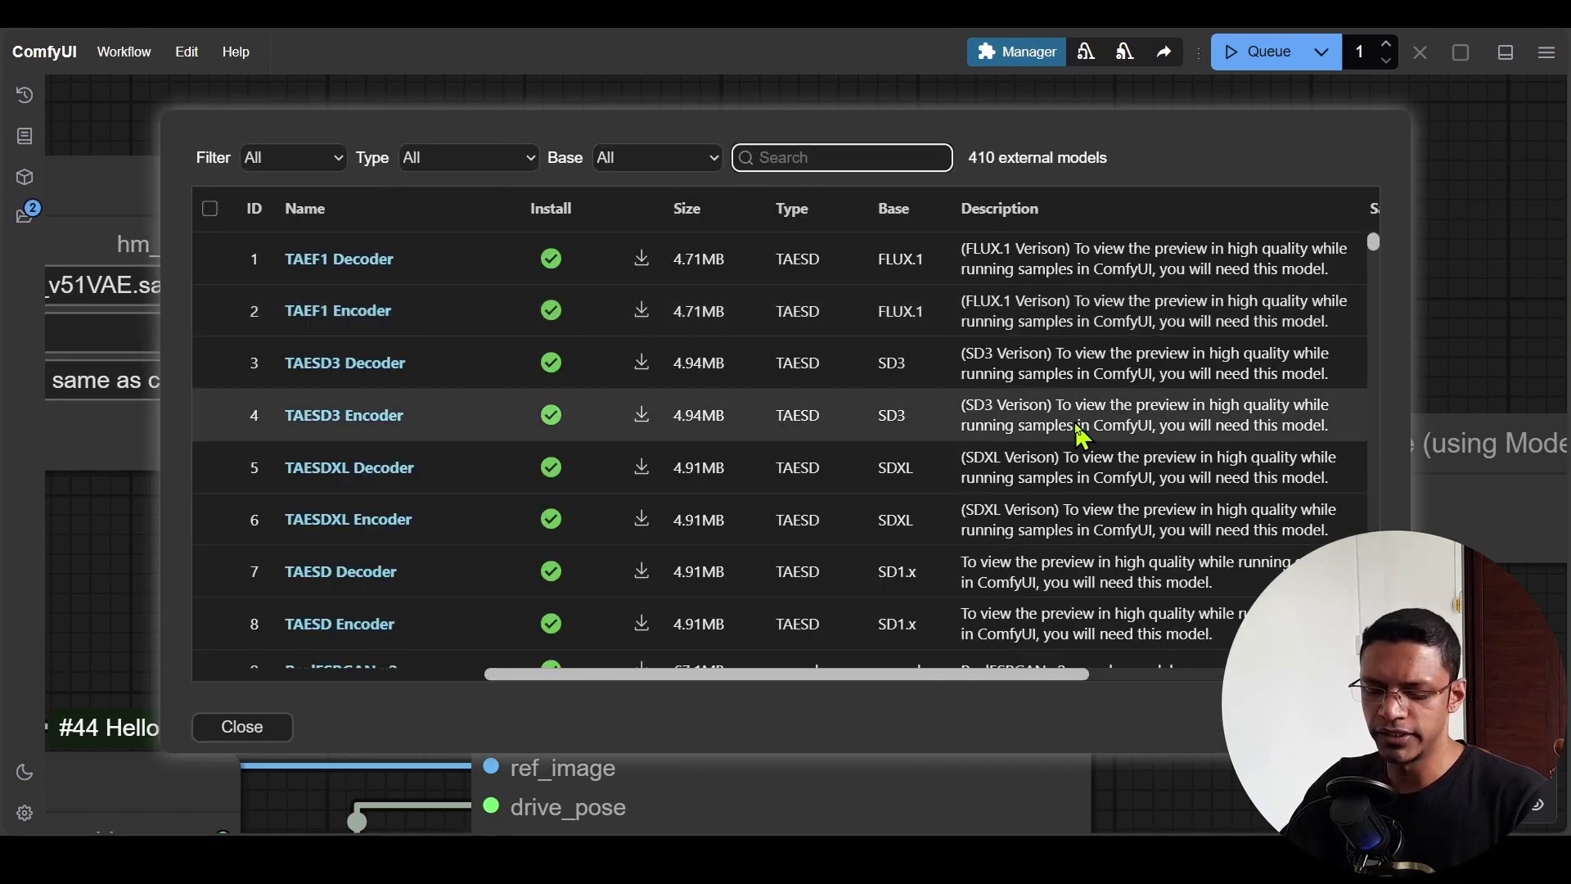
{"action": "type", "text": "real"}
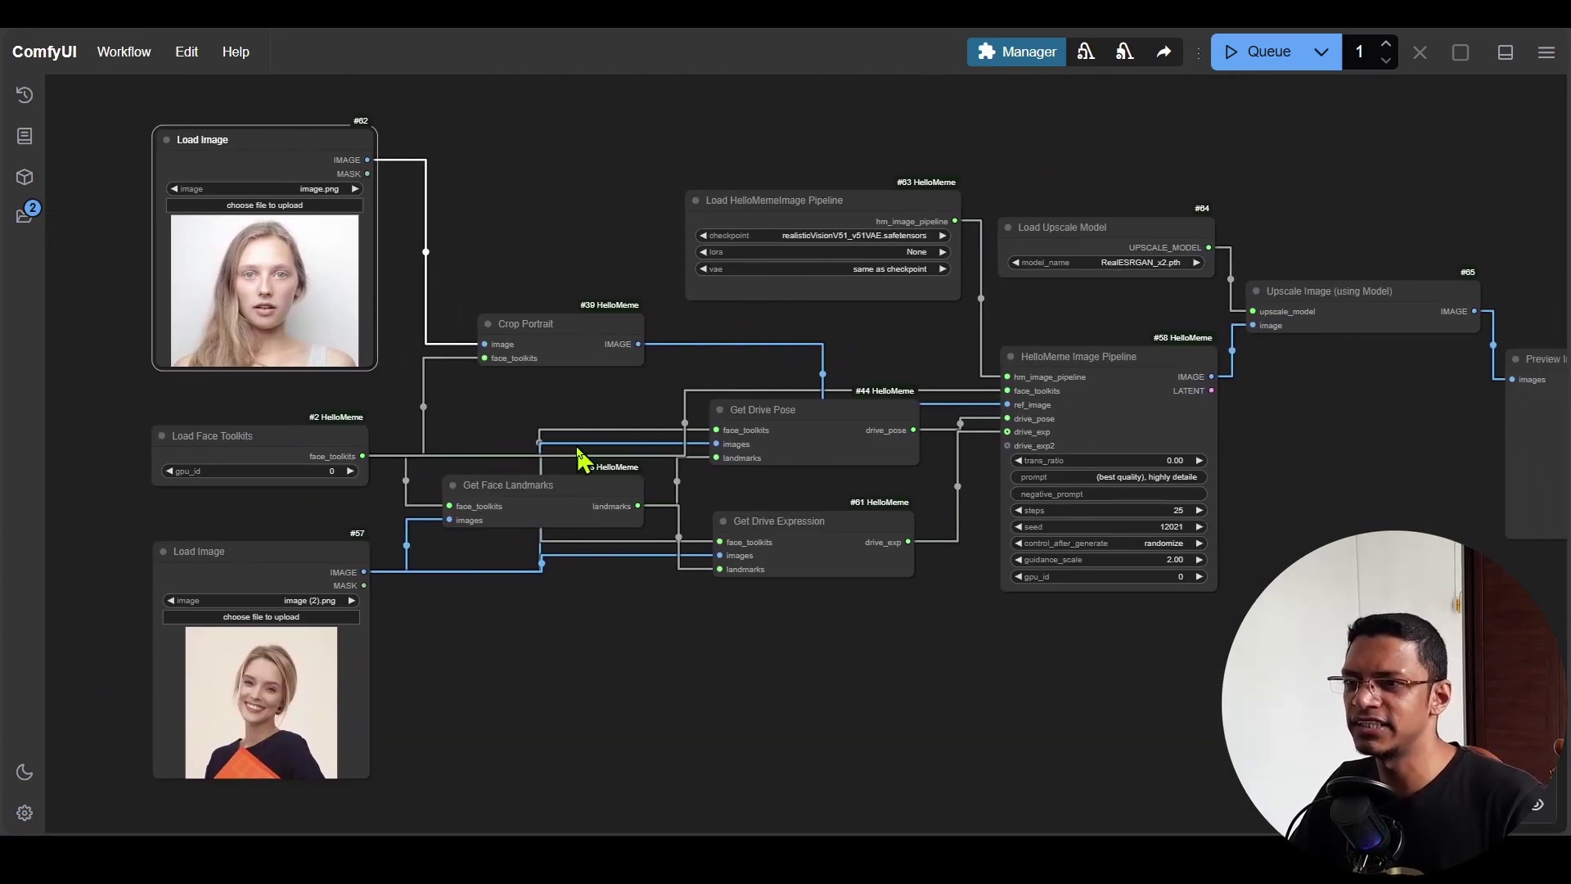
Review the face-processing nodes between the image loaders and the pipeline, and select the HelloMeme Image Pipeline node to examine its settings
{"action": "left_click_drag", "start_coordinate": [434, 294], "coordinate": [951, 718]}
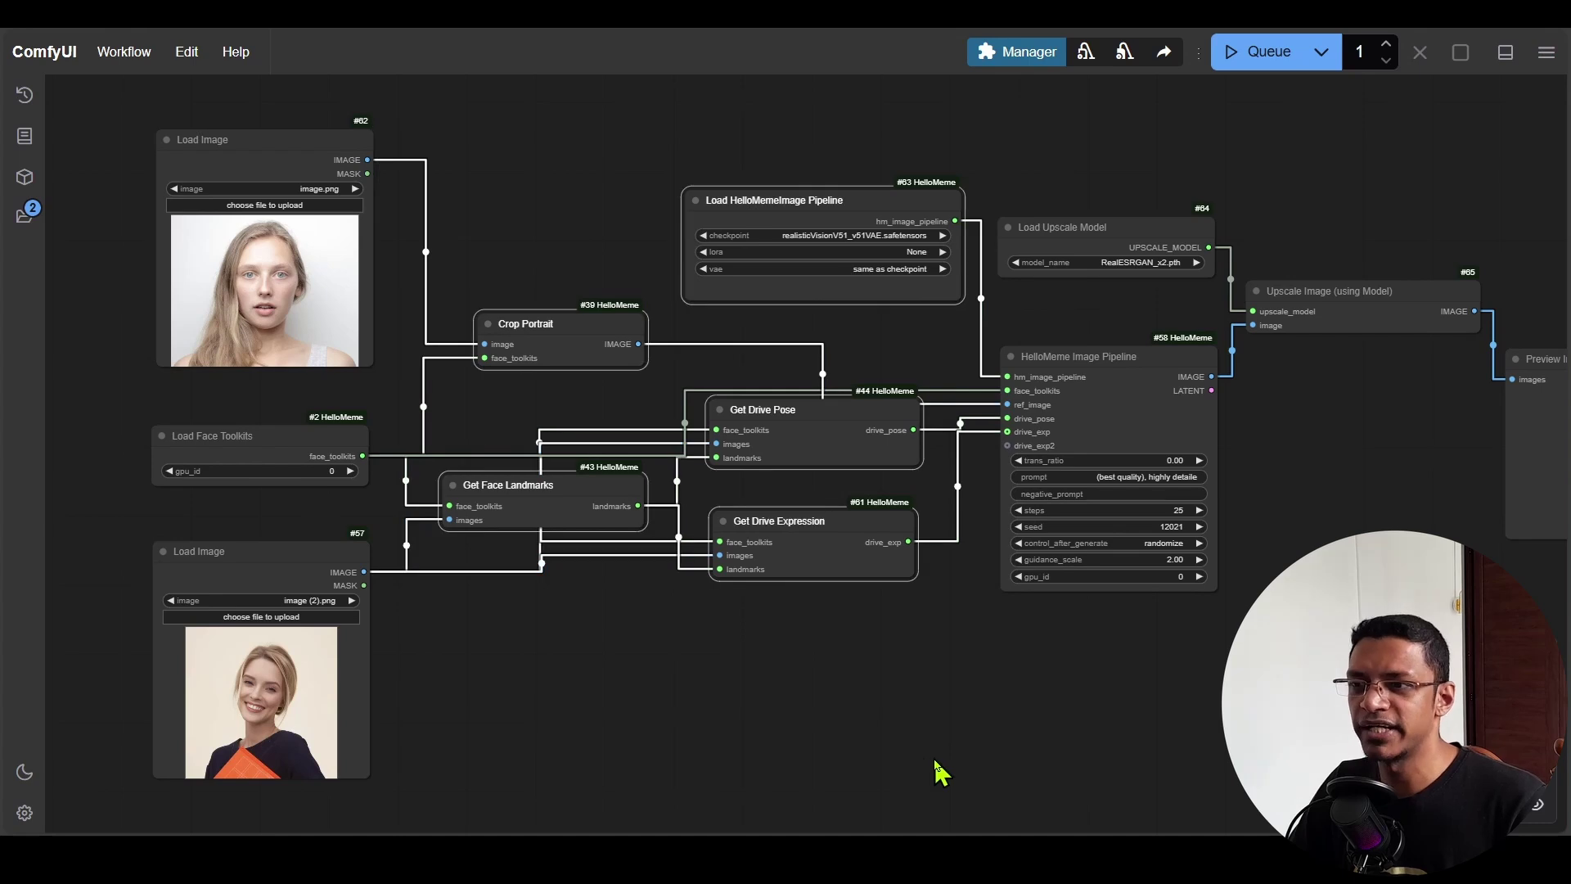
{"action": "left_click", "coordinate": [859, 744]}
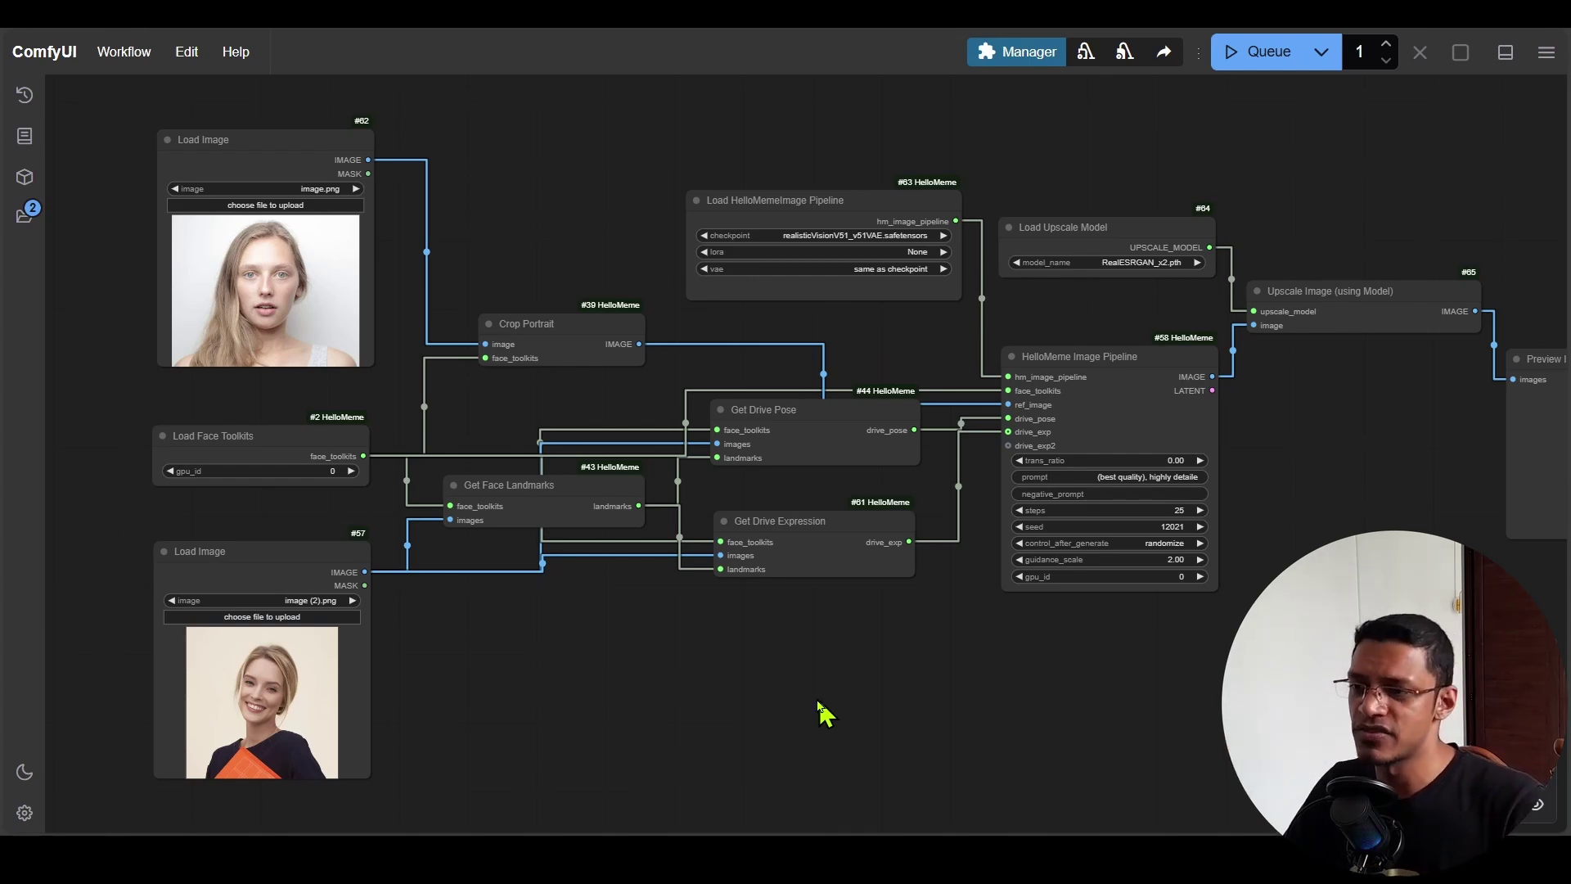
{"action": "scroll", "coordinate": [1064, 344], "scroll_direction": "up", "scroll_amount": 3}
{"action": "left_click", "coordinate": [1055, 293]}
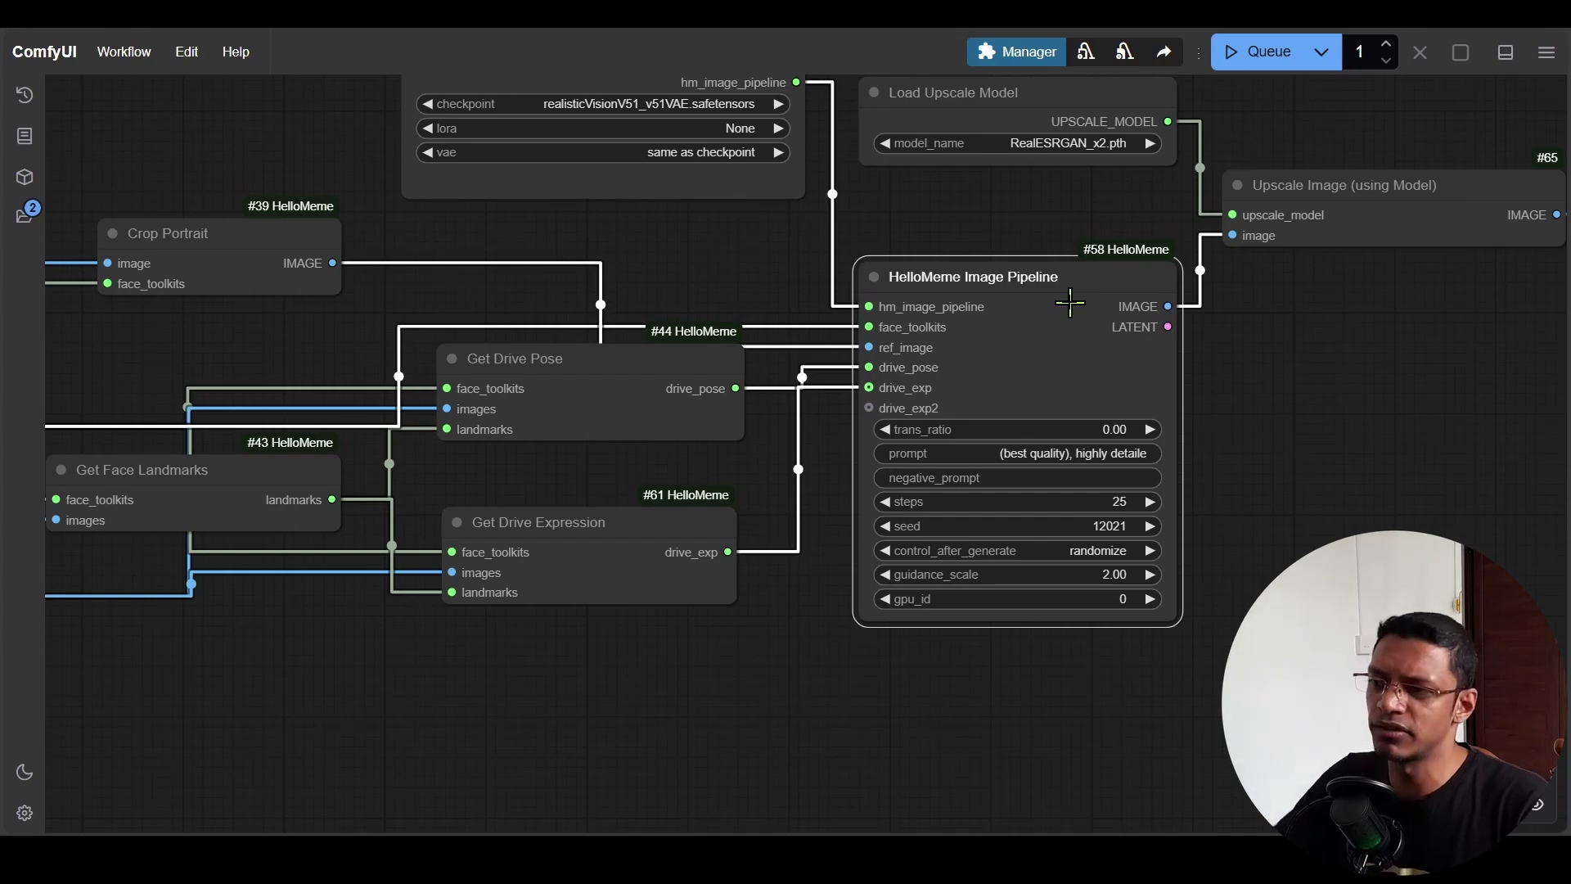
Check the HelloMeme Image Pipeline node's settings and queue the workflow to generate the image
{"action": "scroll", "coordinate": [1310, 642], "scroll_direction": "up", "scroll_amount": 6}
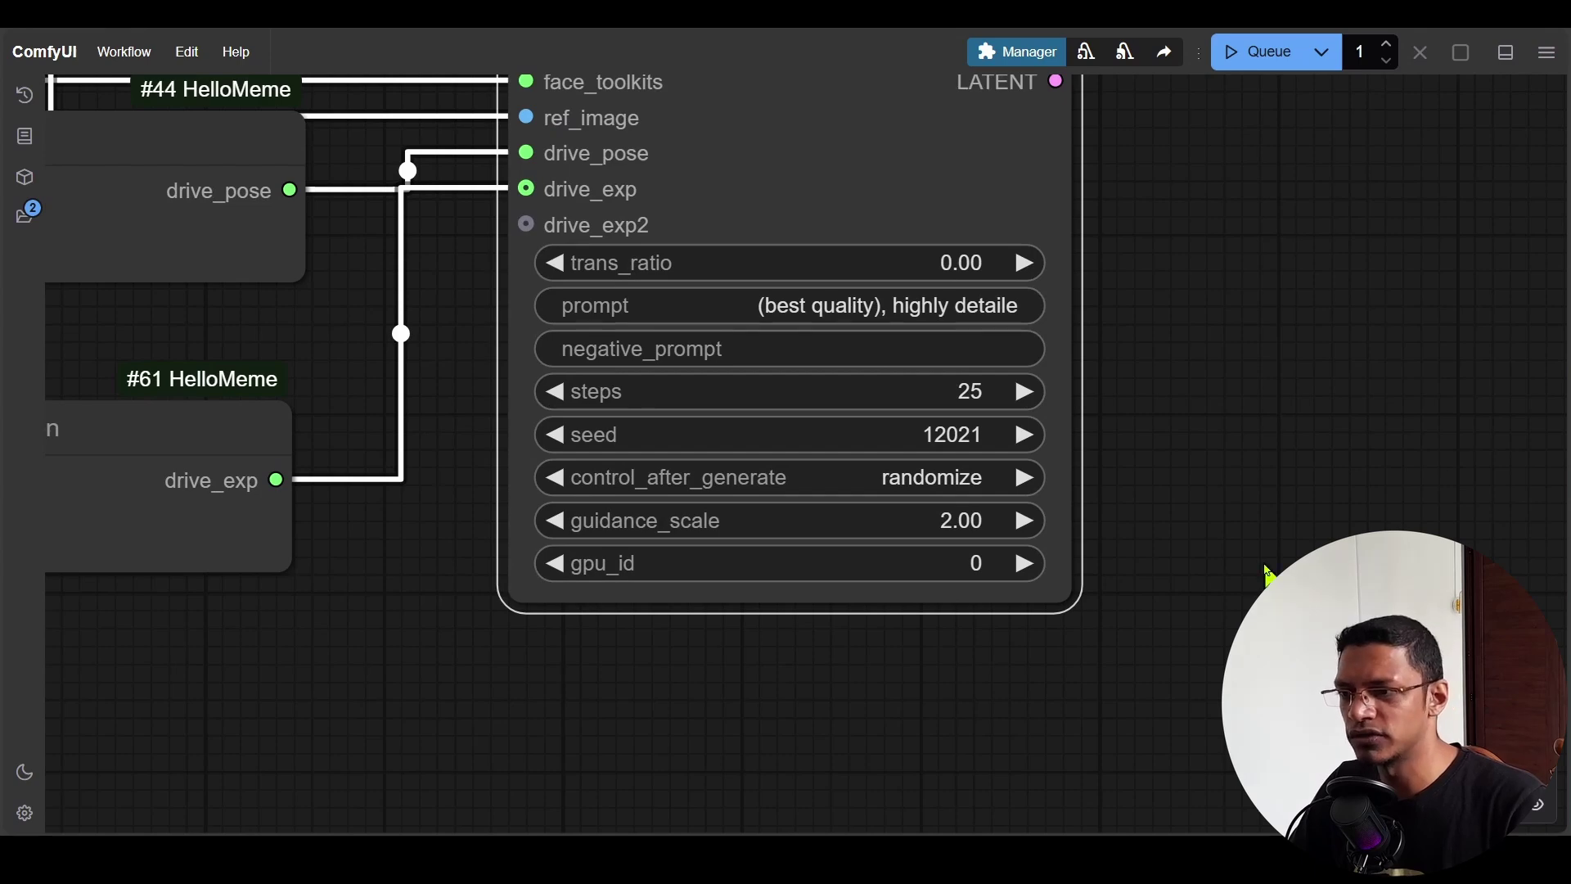
{"action": "scroll", "coordinate": [1267, 575], "scroll_direction": "down", "scroll_amount": 6}
{"action": "scroll", "coordinate": [1315, 420], "scroll_direction": "down", "scroll_amount": 4}
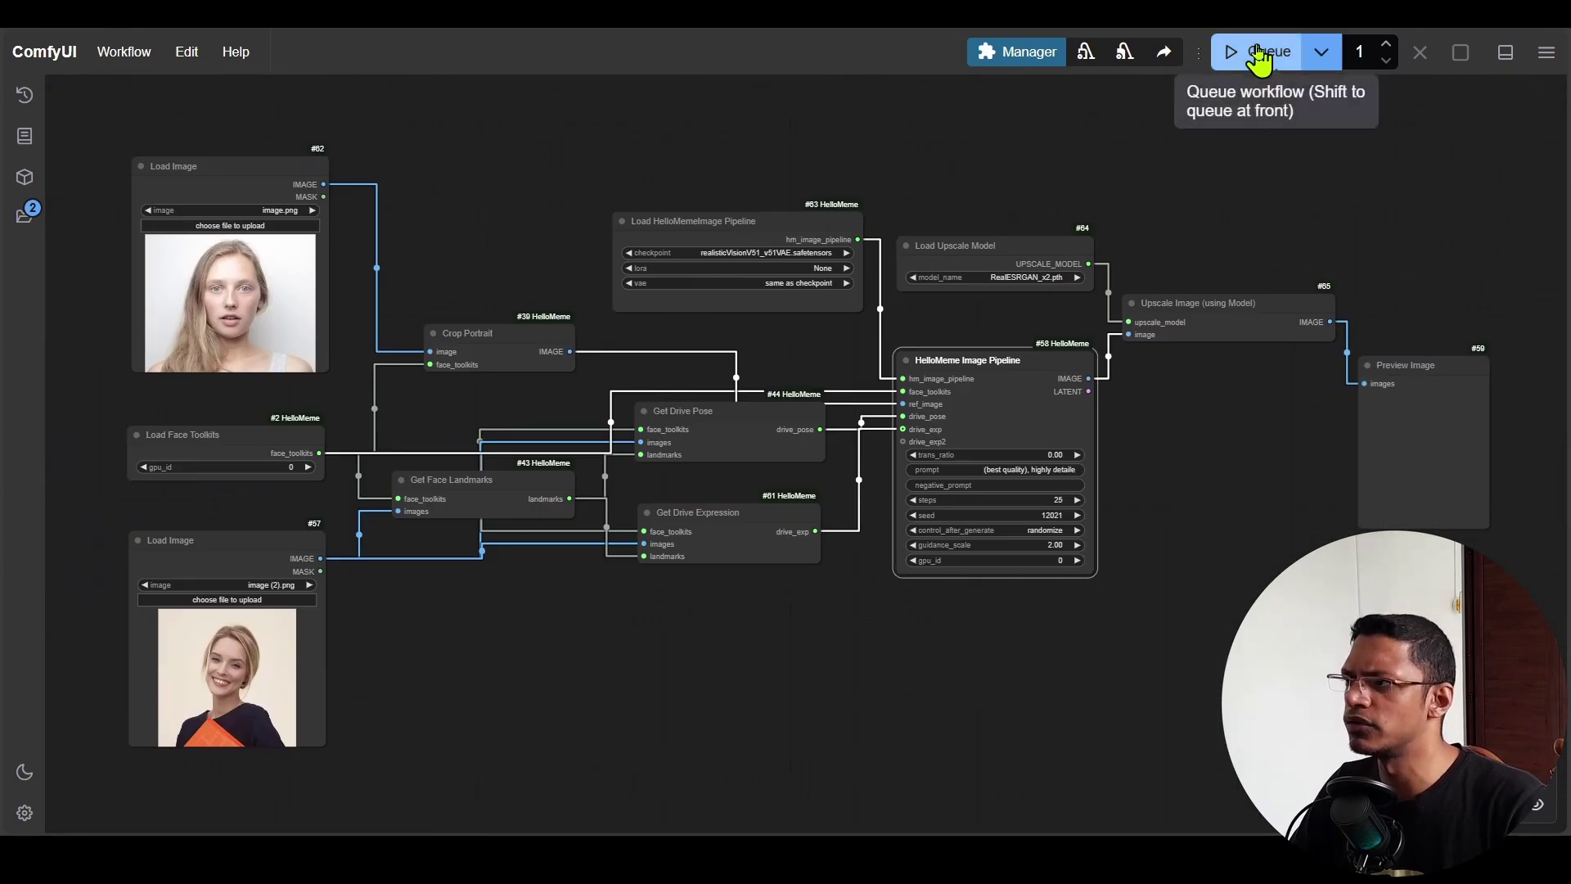
{"action": "left_click", "coordinate": [1258, 54]}
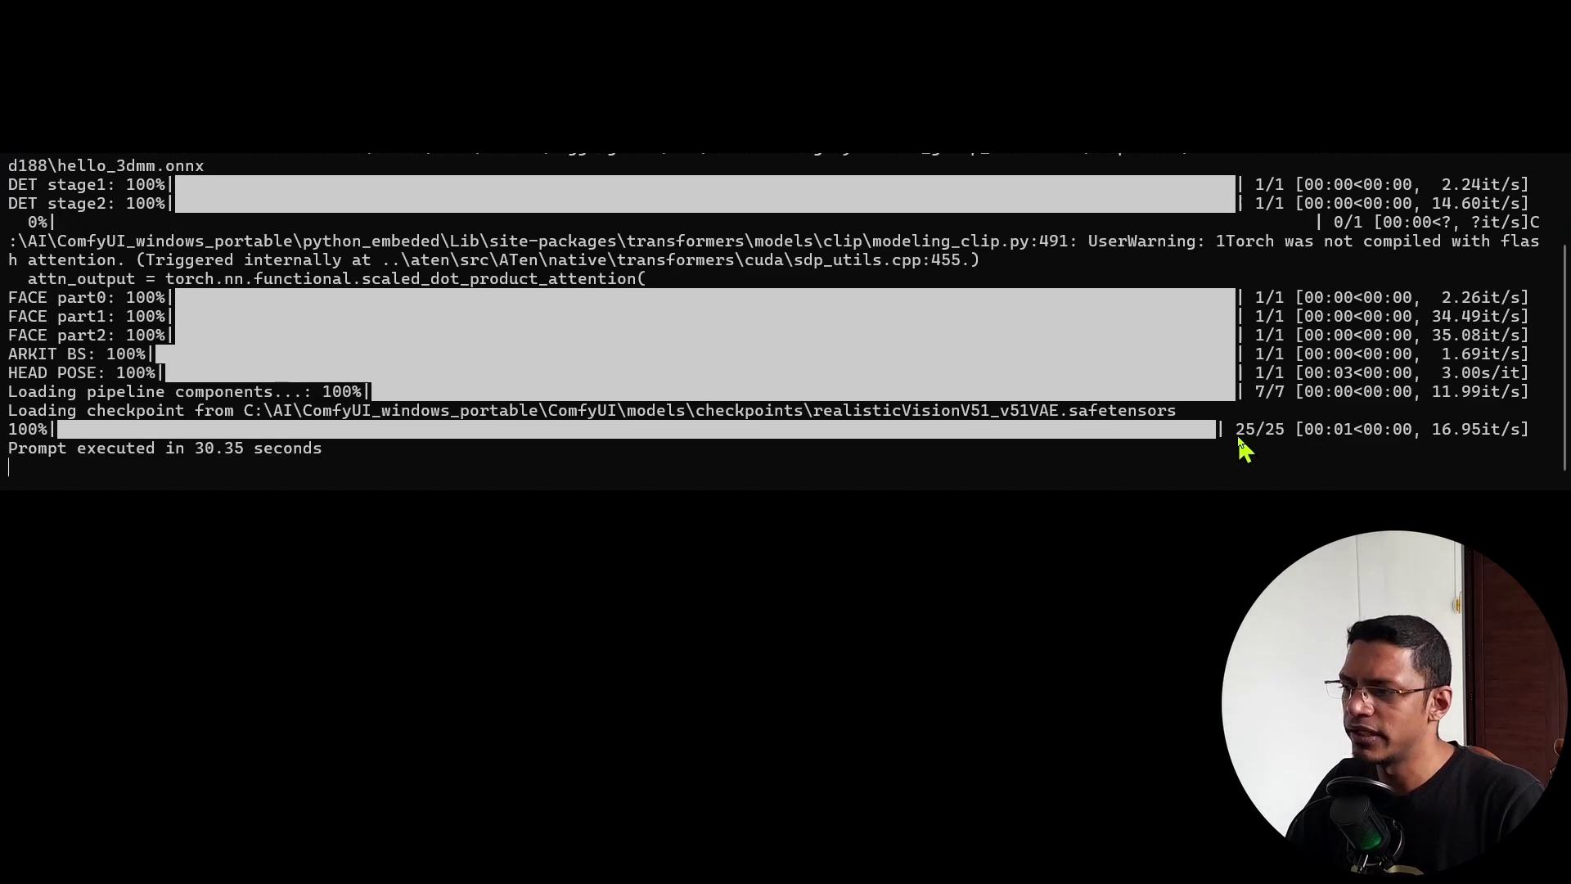
Check the console for the sampling progress, the prompt's execution time and the graphics card in use
{"action": "left_click_drag", "start_coordinate": [1236, 434], "coordinate": [1303, 437]}
{"action": "left_click_drag", "start_coordinate": [177, 452], "coordinate": [305, 465]}
{"action": "left_click", "coordinate": [684, 472]}
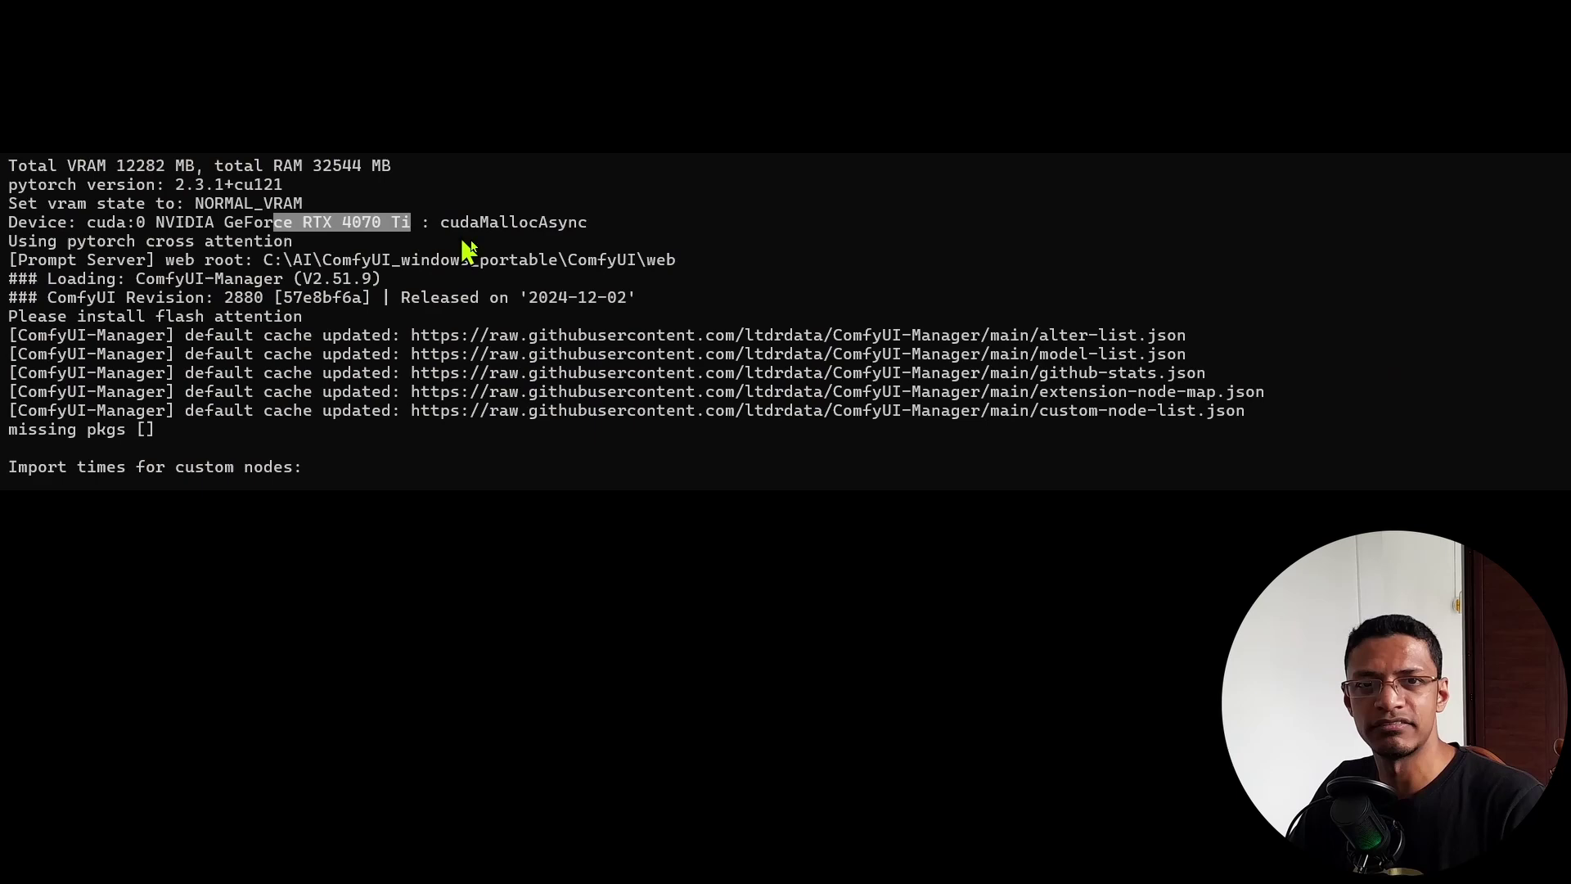
{"action": "left_click", "coordinate": [1100, 243]}
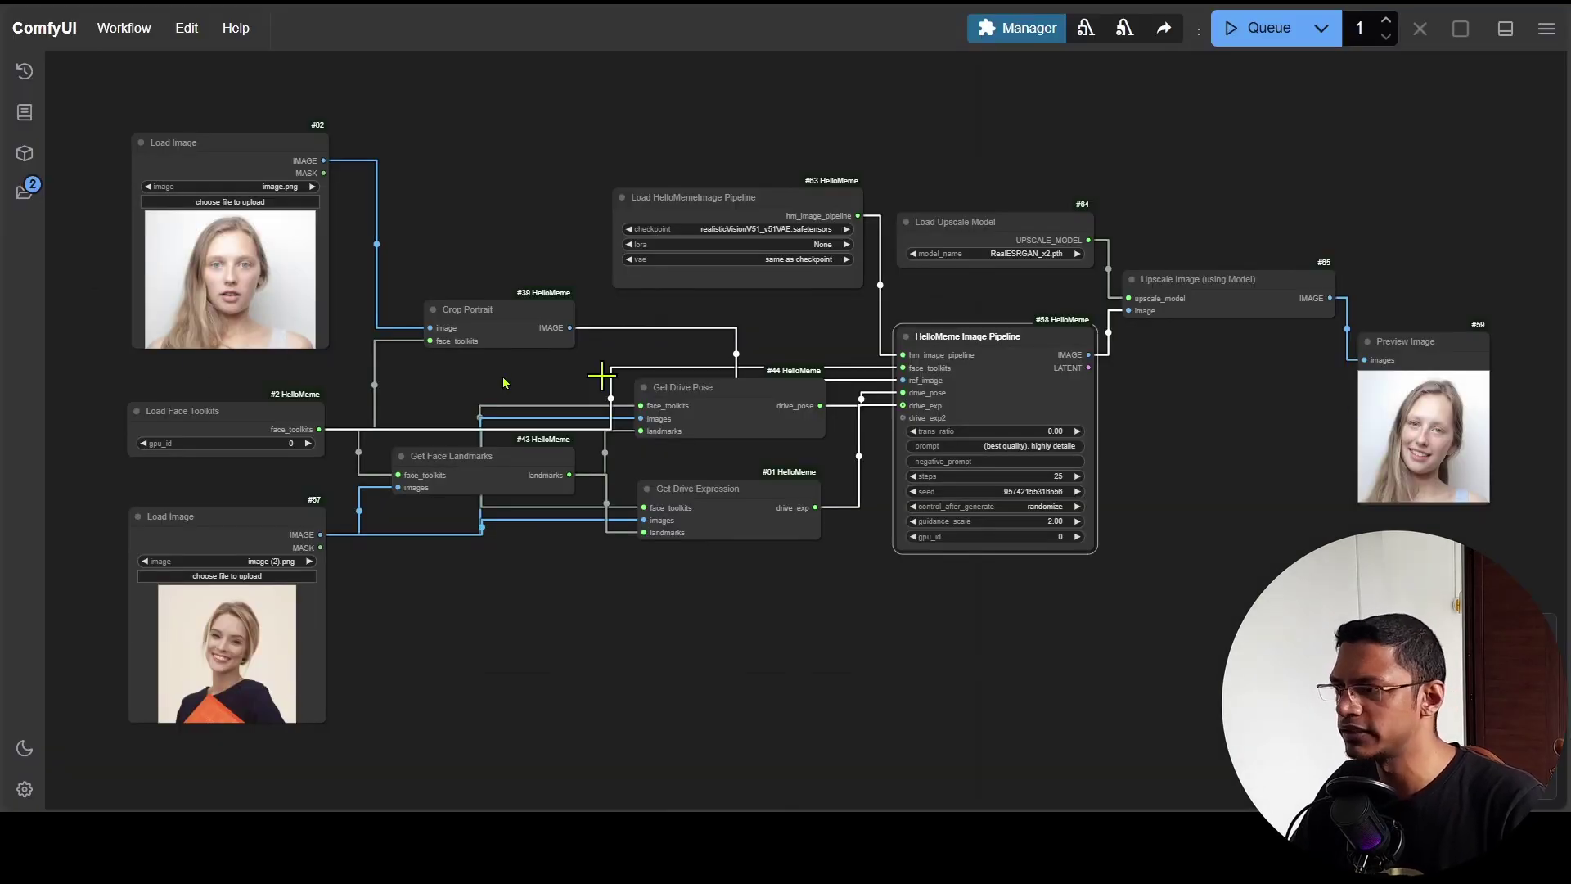
View the reference image from Load Image #62 and the driving image from Load Image #57 at full size
{"action": "left_click_drag", "start_coordinate": [242, 158], "coordinate": [245, 164]}
{"action": "right_click", "coordinate": [239, 234]}
{"action": "left_click", "coordinate": [279, 254]}
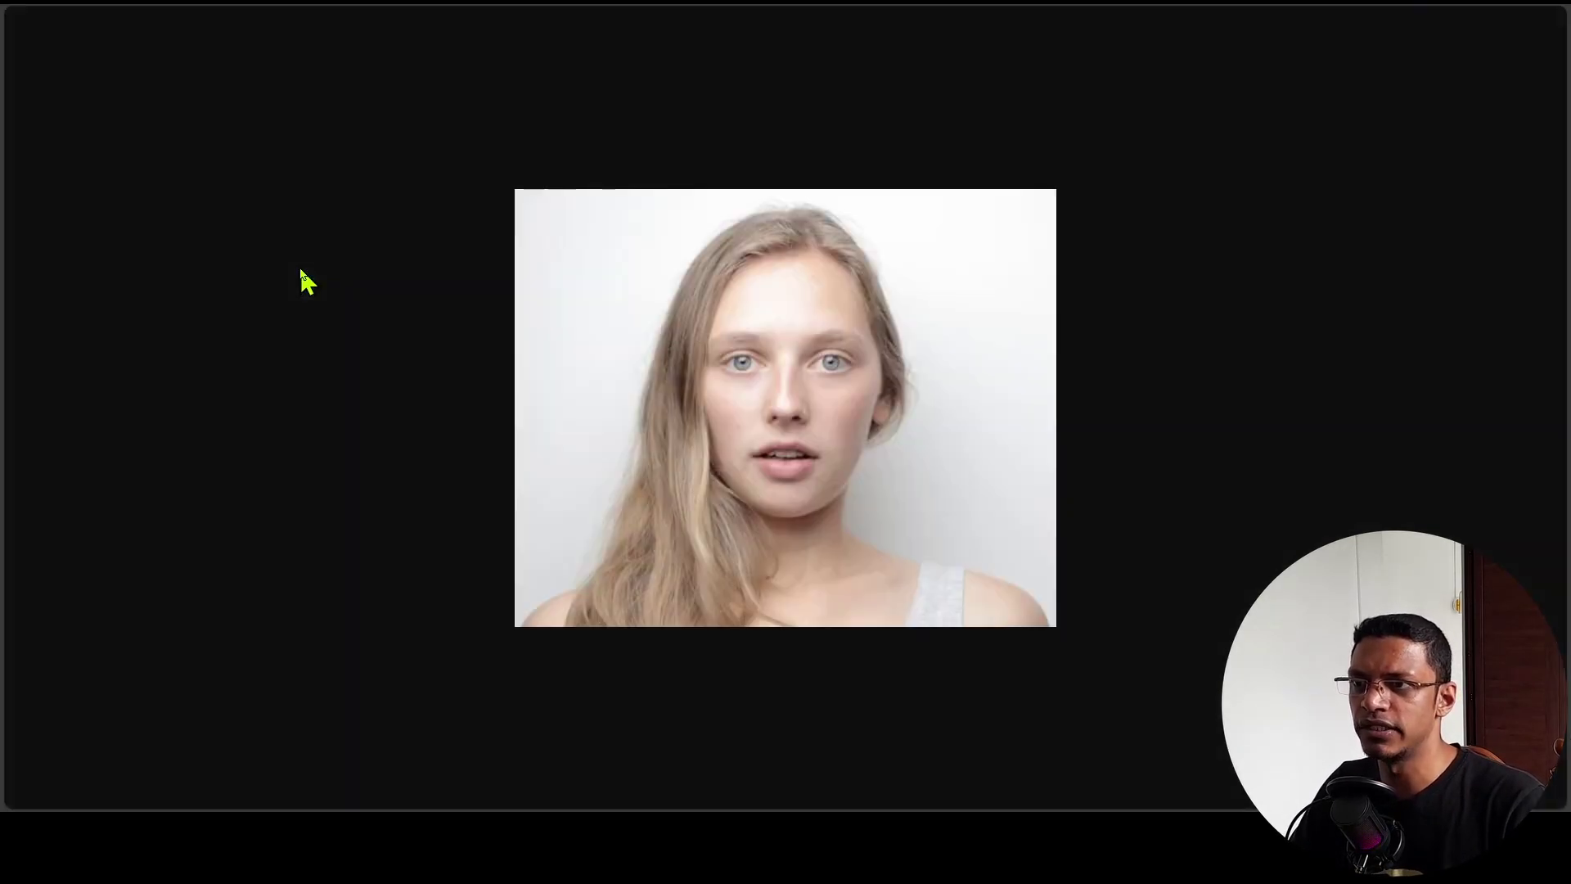
{"action": "key", "text": "ctrl+w"}
{"action": "right_click", "coordinate": [239, 573]}
{"action": "left_click", "coordinate": [307, 348]}
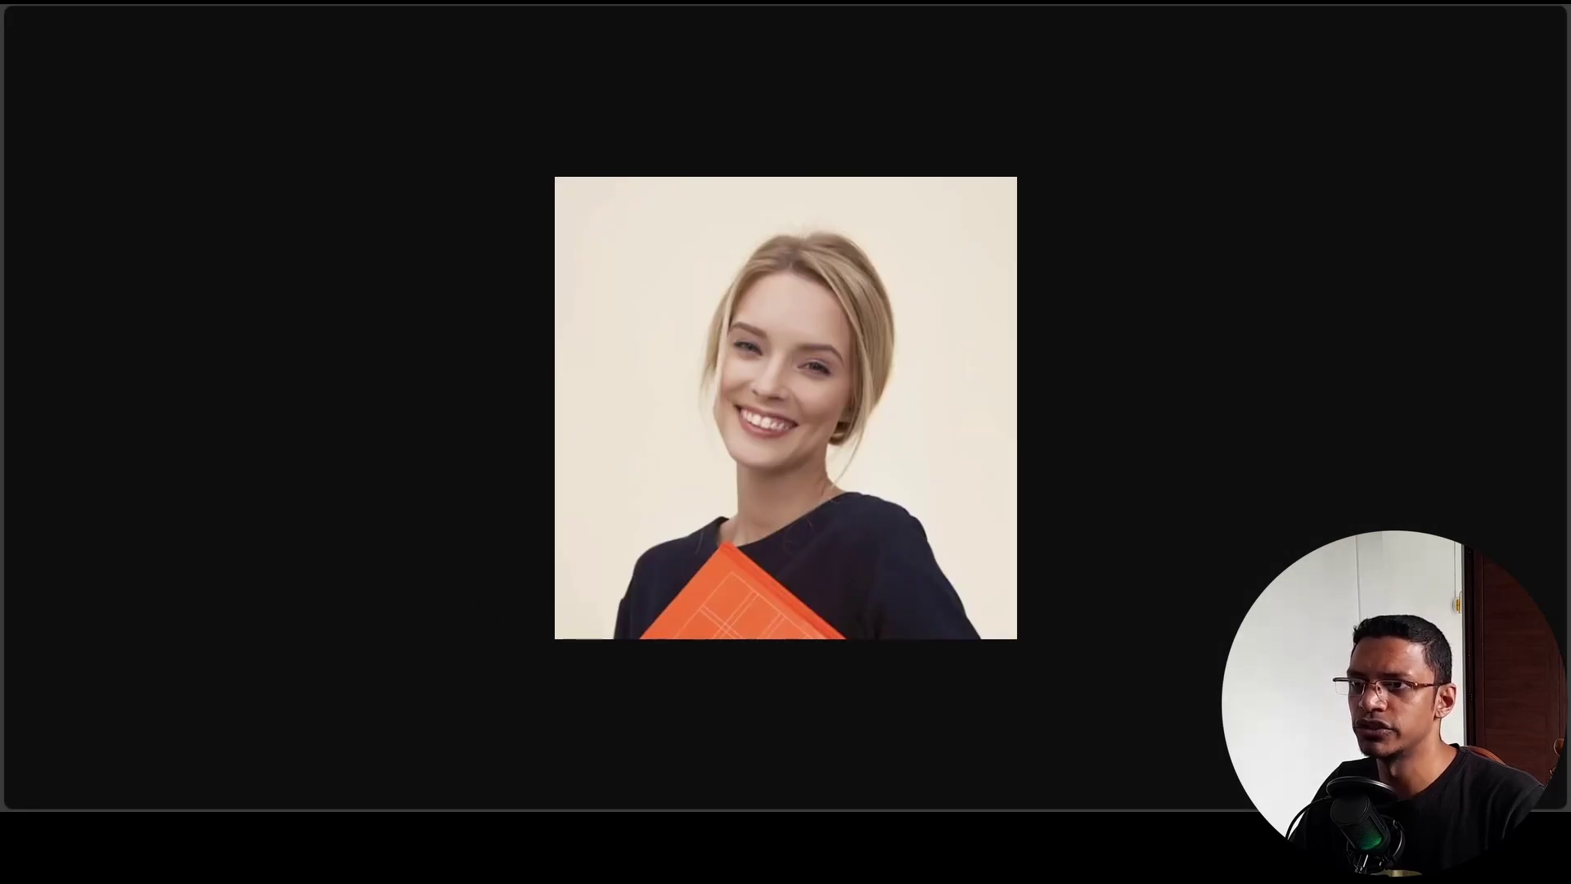
{"action": "key", "text": "ctrl+w"}
Open the generated preview image at full size and compare its face and expression with the two source images
{"action": "right_click", "coordinate": [1417, 293]}
{"action": "left_click", "coordinate": [1457, 323]}
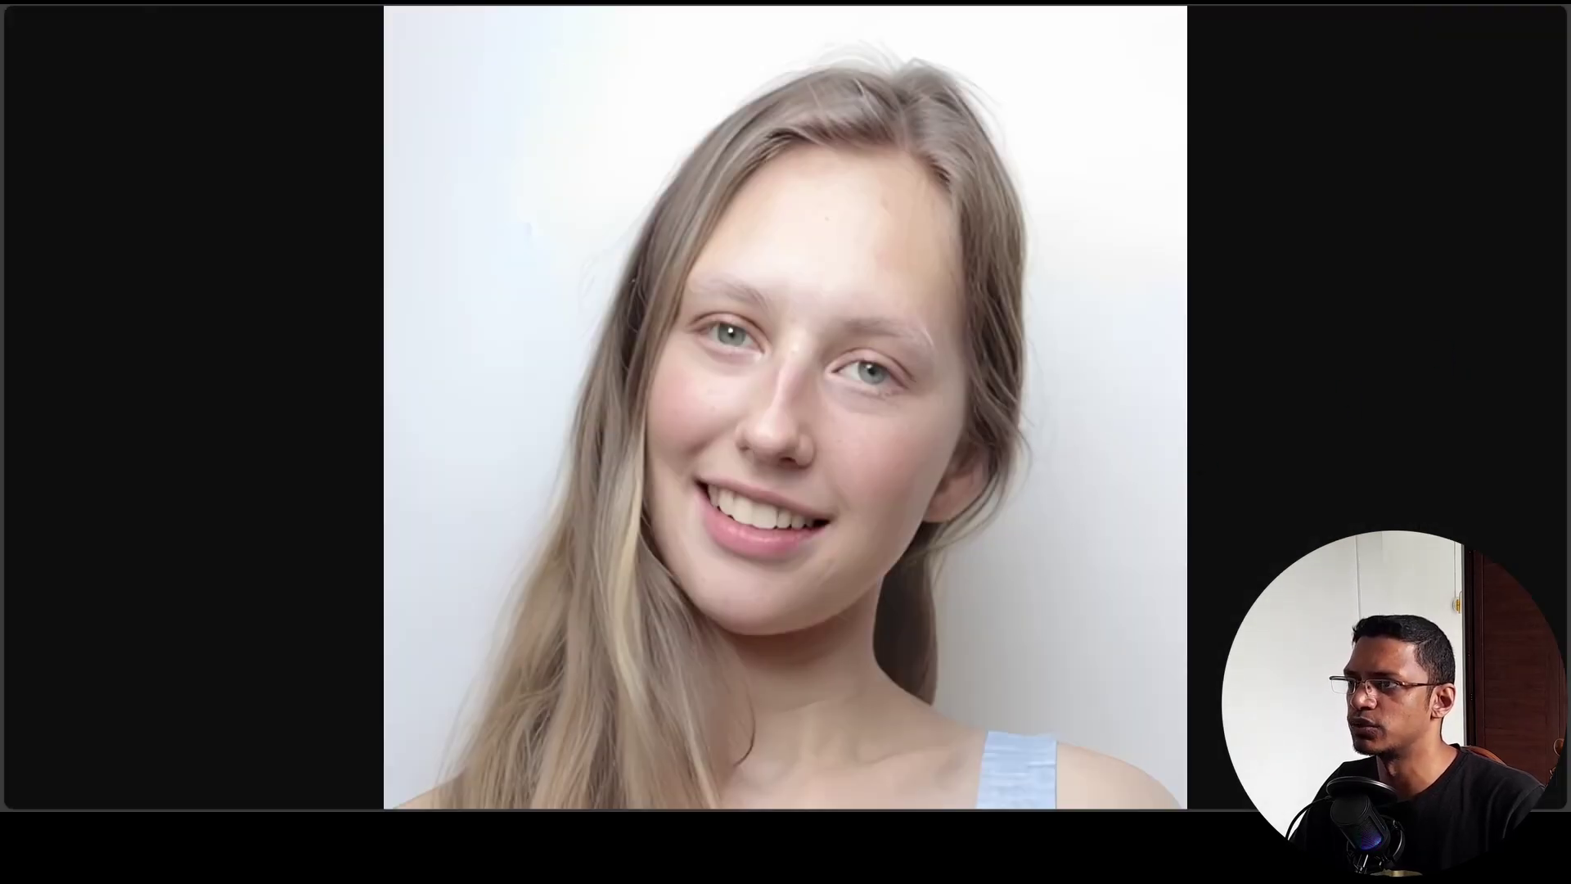
{"action": "key", "text": "ctrl+Tab"}
{"action": "key", "text": "ctrl+shift+Tab"}
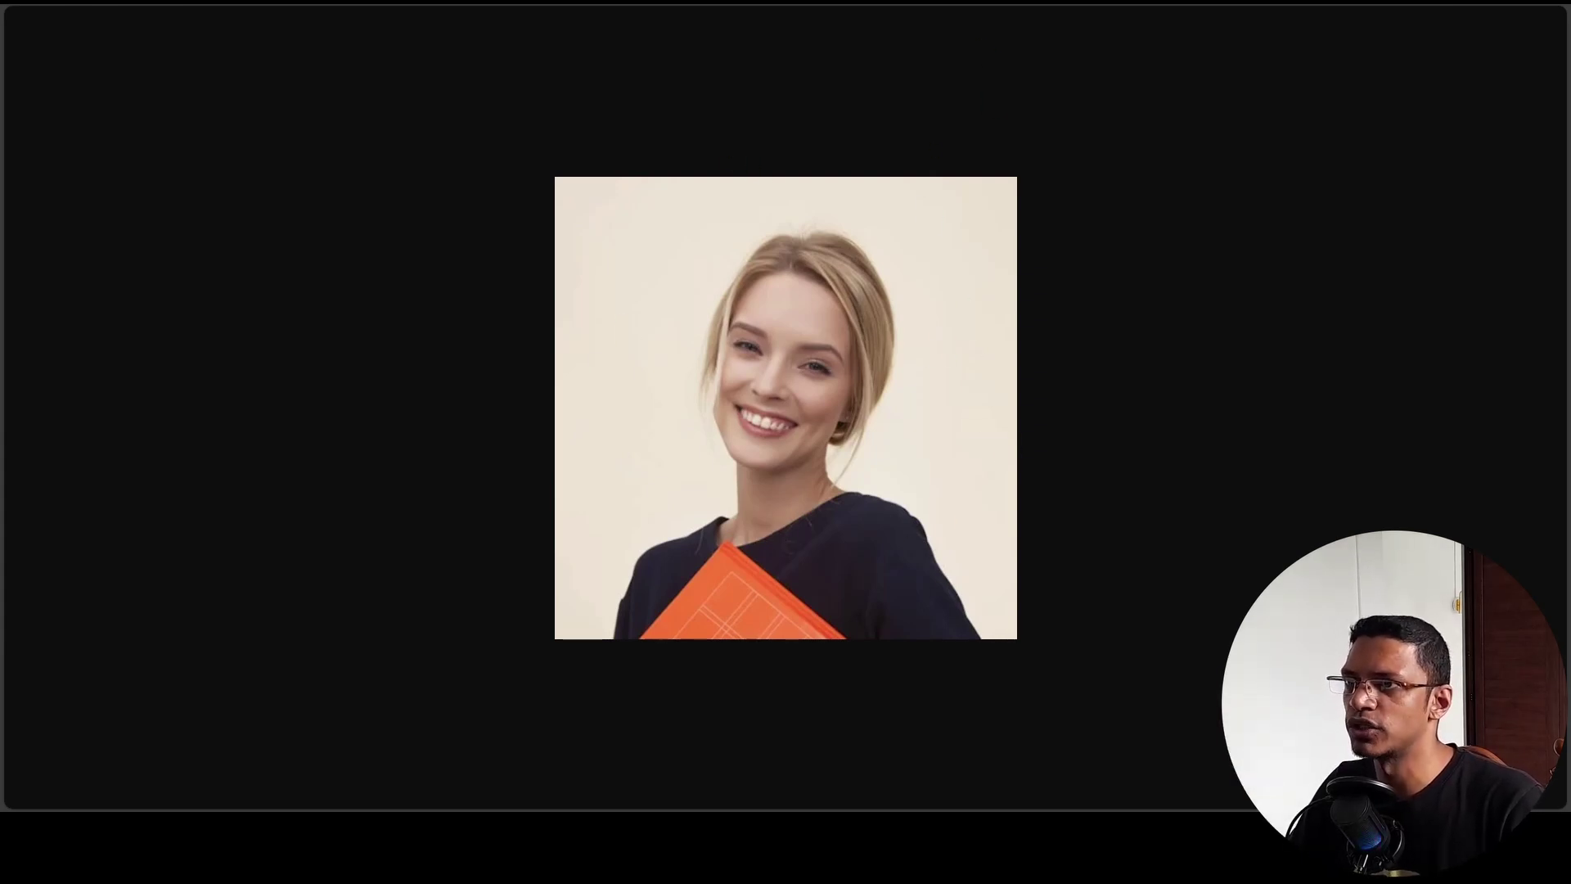
{"action": "key", "text": "ctrl+Tab"}
{"action": "key", "text": "ctrl+Tab"}
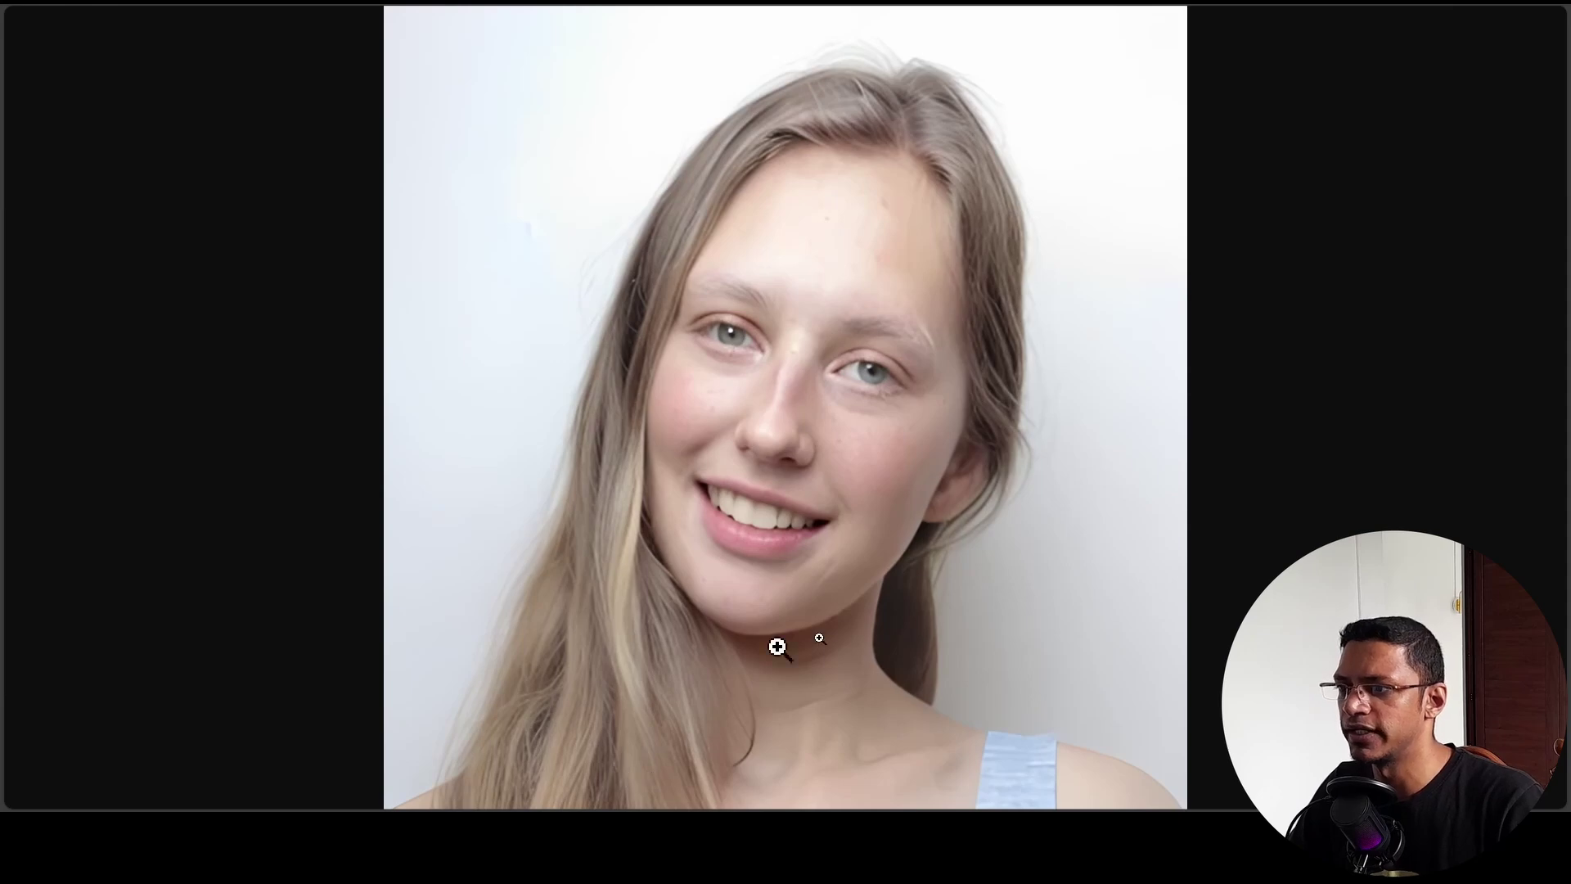
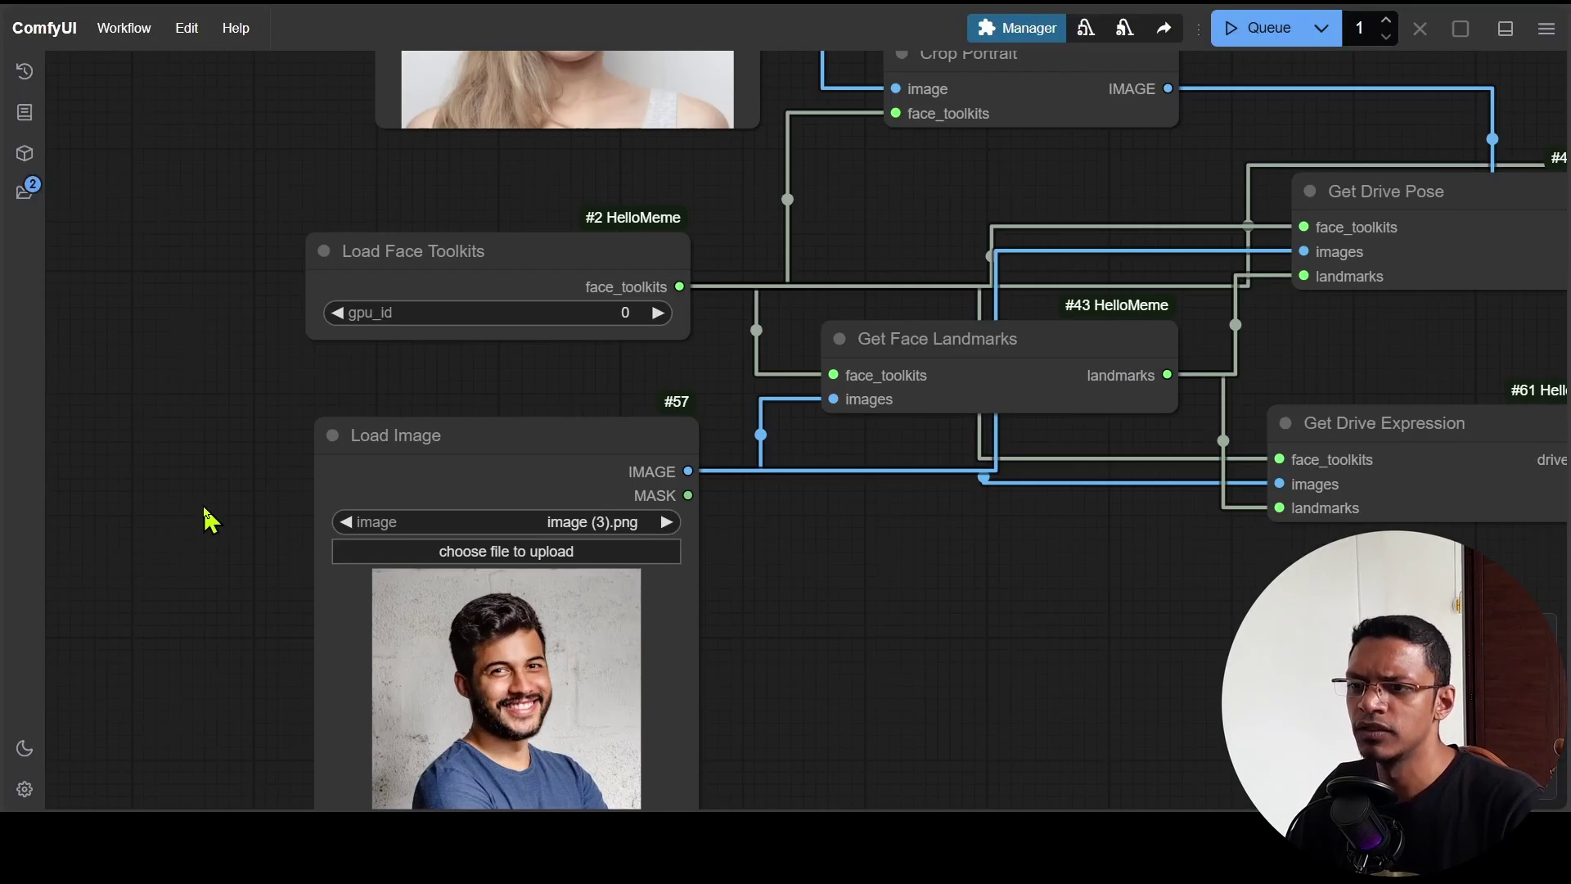
Try image (6).png as the driving image in Load Image #57 and queue the workflow
{"action": "scroll", "coordinate": [203, 518], "scroll_direction": "up", "scroll_amount": 2}
{"action": "left_click_drag", "start_coordinate": [701, 650], "coordinate": [666, 319]}
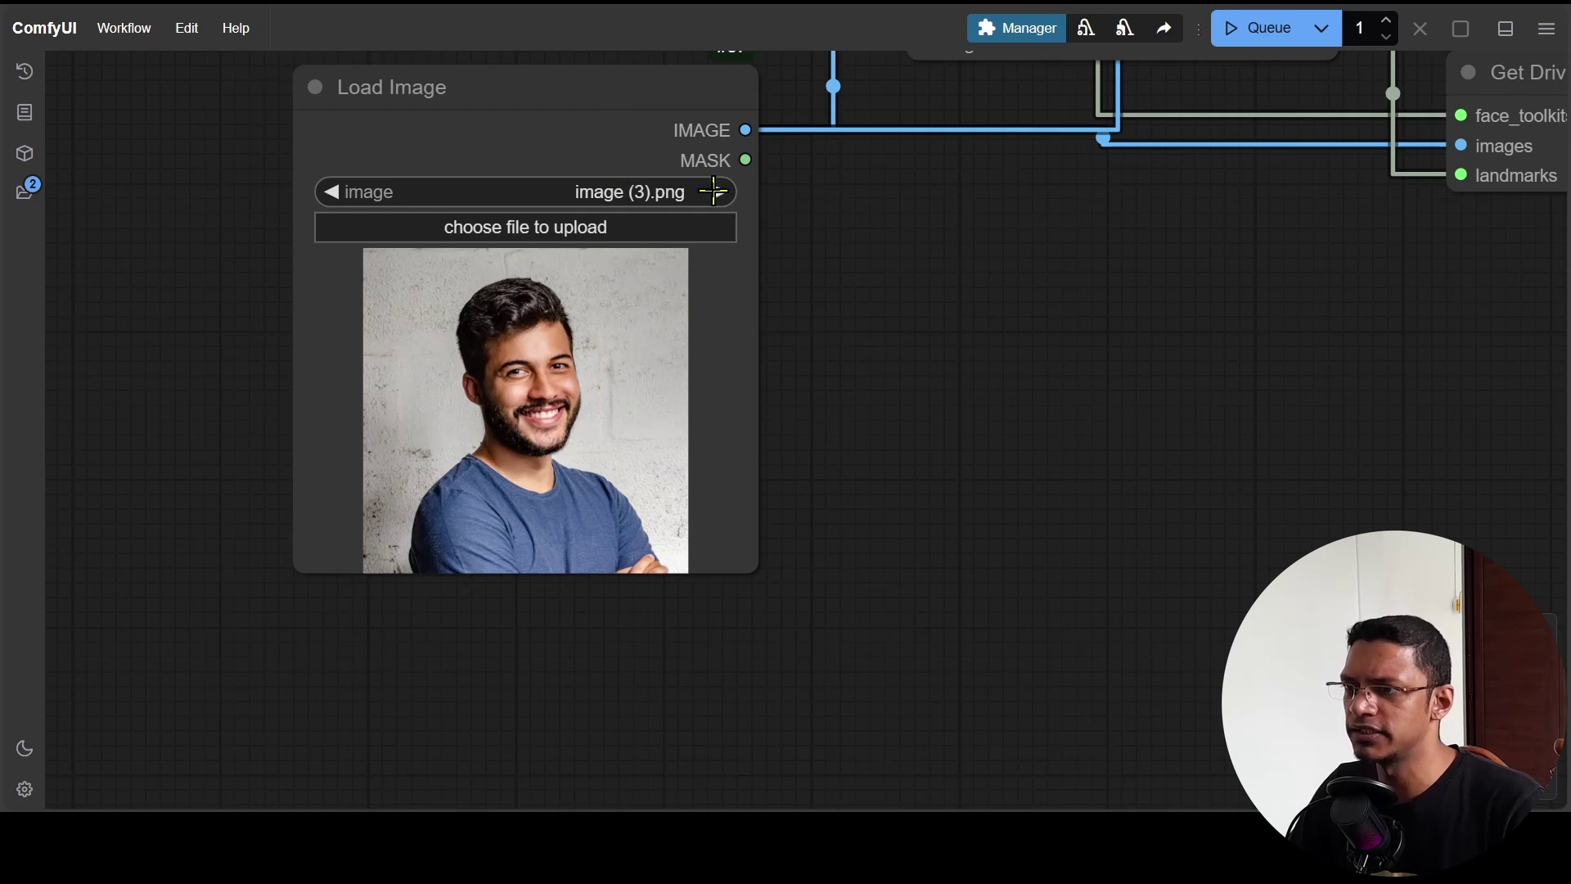
{"action": "left_click", "coordinate": [714, 191]}
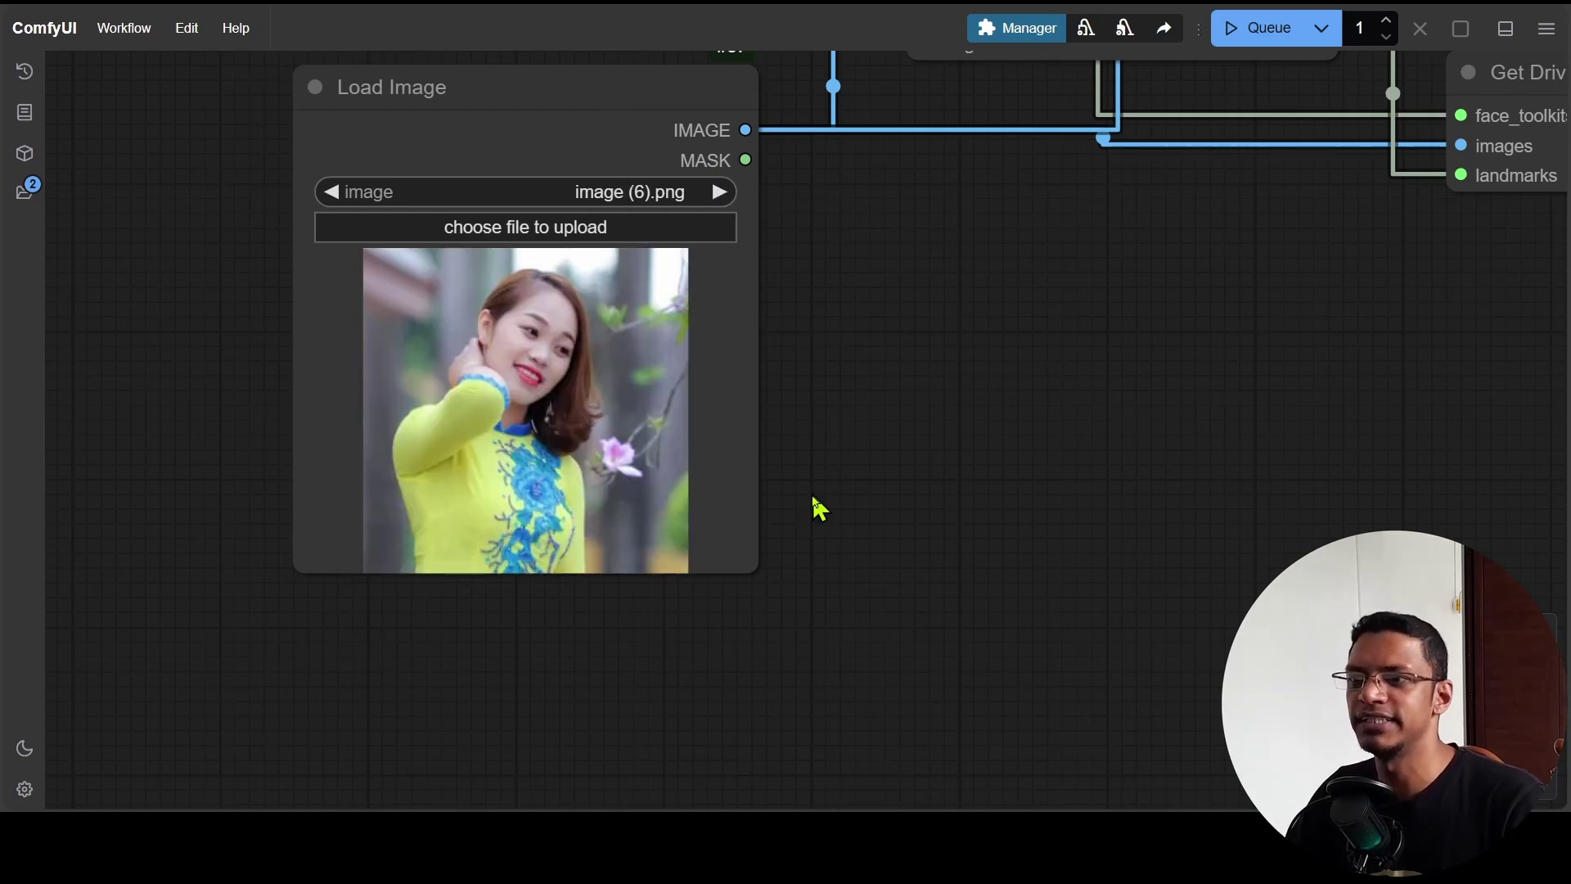
{"action": "scroll", "coordinate": [819, 507], "scroll_direction": "down", "scroll_amount": 5}
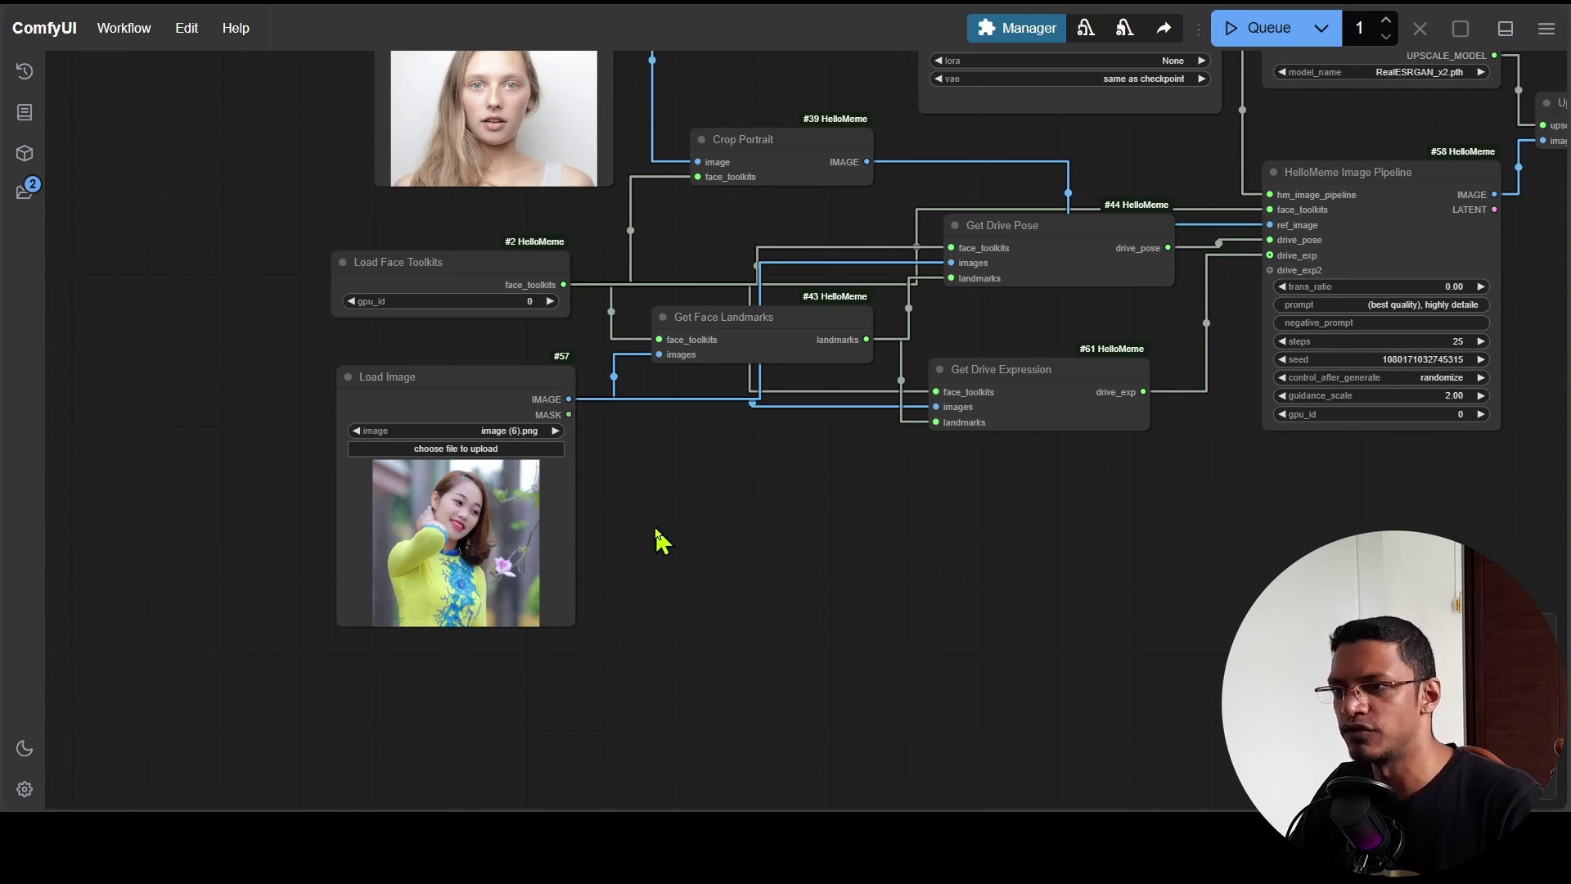
{"action": "key", "text": "ctrl+Return"}
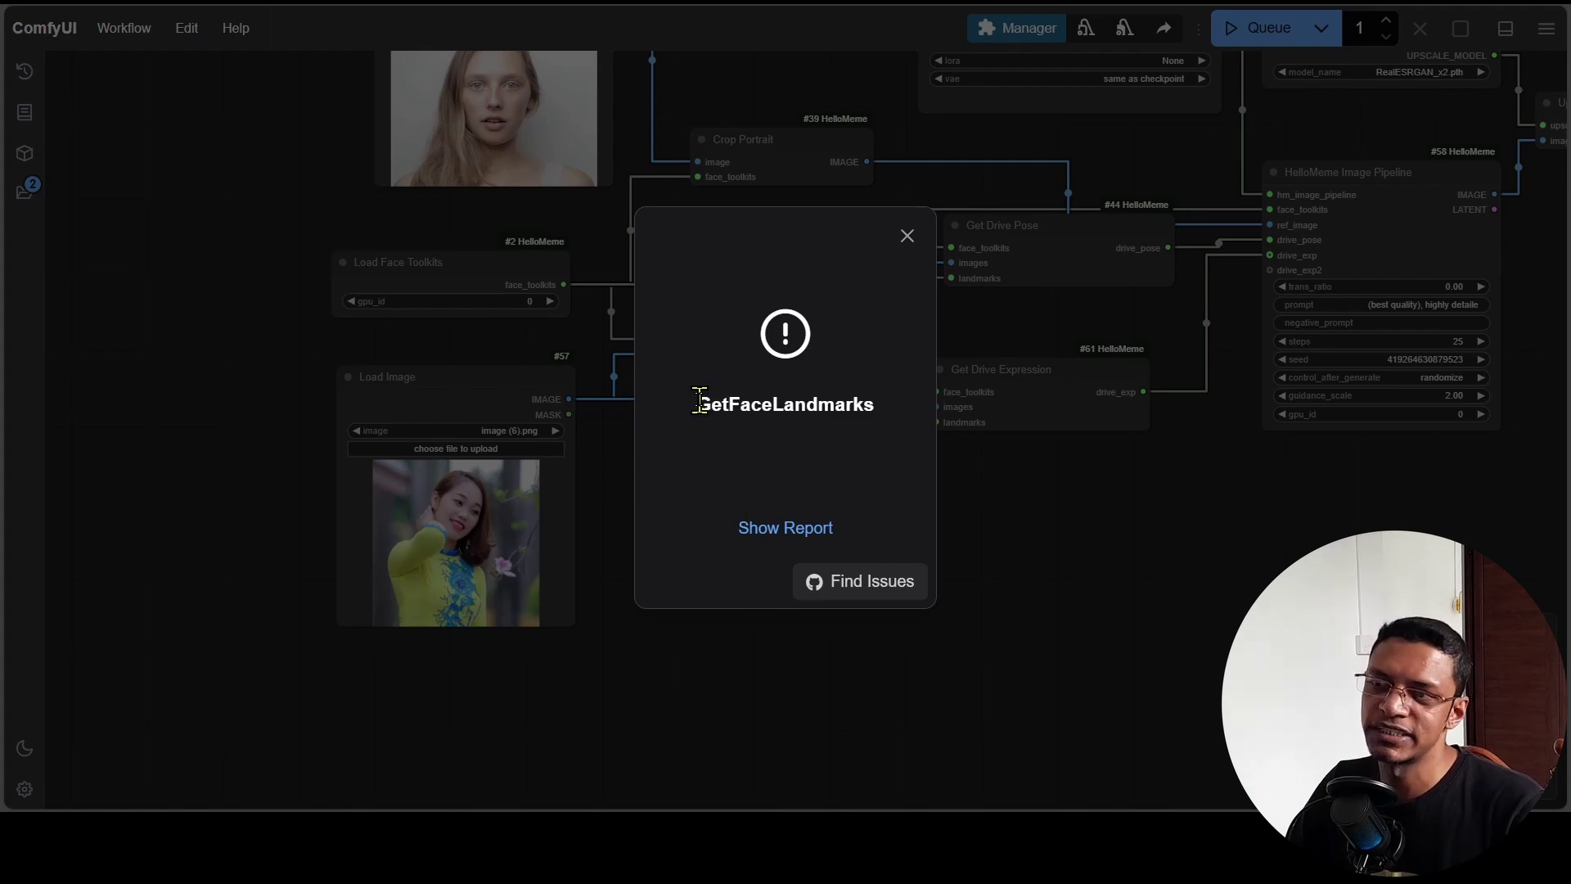
Read and dismiss the error report, and examine the Get Face Landmarks node and the driving image feeding it
{"action": "left_click_drag", "start_coordinate": [700, 401], "coordinate": [894, 413]}
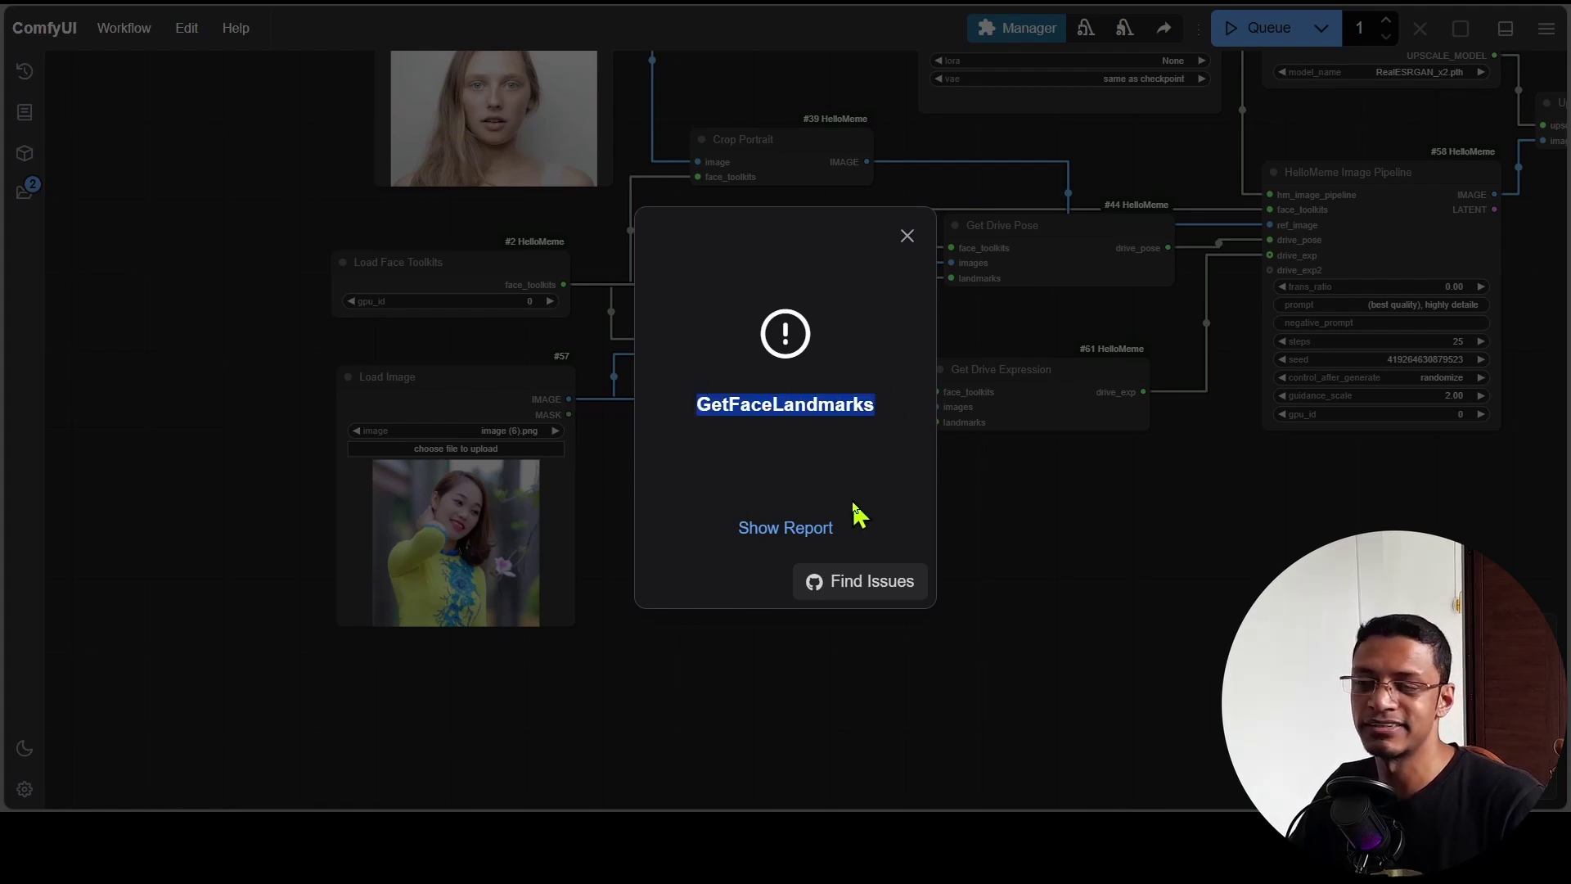
{"action": "left_click", "coordinate": [907, 236]}
{"action": "scroll", "coordinate": [720, 475], "scroll_direction": "up", "scroll_amount": 5}
{"action": "scroll", "coordinate": [725, 438], "scroll_direction": "up", "scroll_amount": 3}
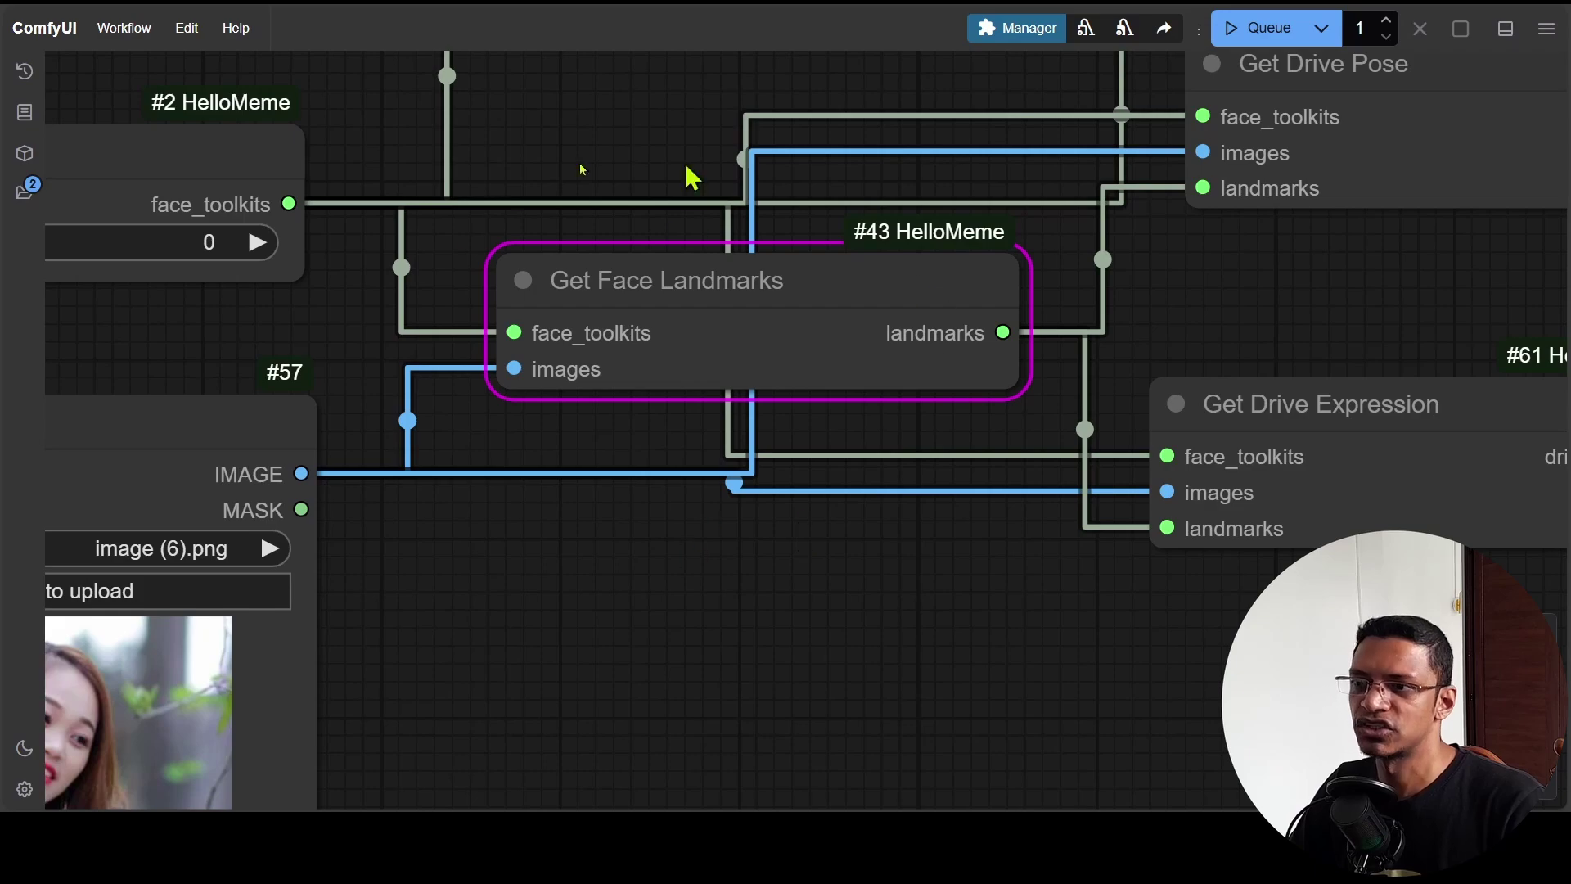
{"action": "scroll", "coordinate": [631, 603], "scroll_direction": "down", "scroll_amount": 5}
{"action": "left_click_drag", "start_coordinate": [612, 587], "coordinate": [737, 474]}
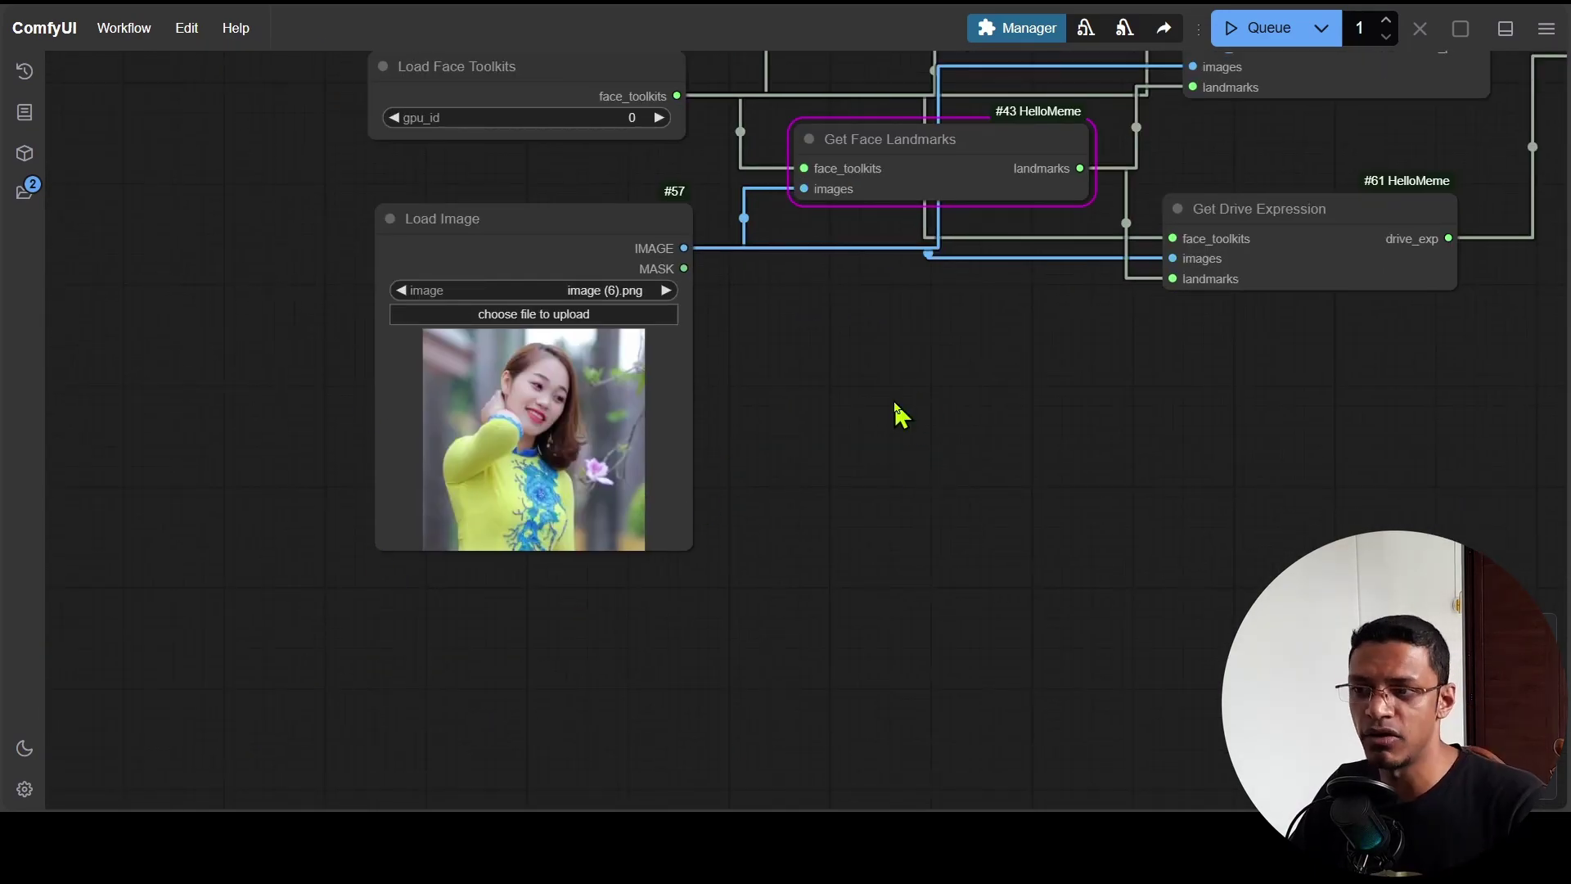
{"action": "scroll", "coordinate": [898, 459], "scroll_direction": "down", "scroll_amount": 4}
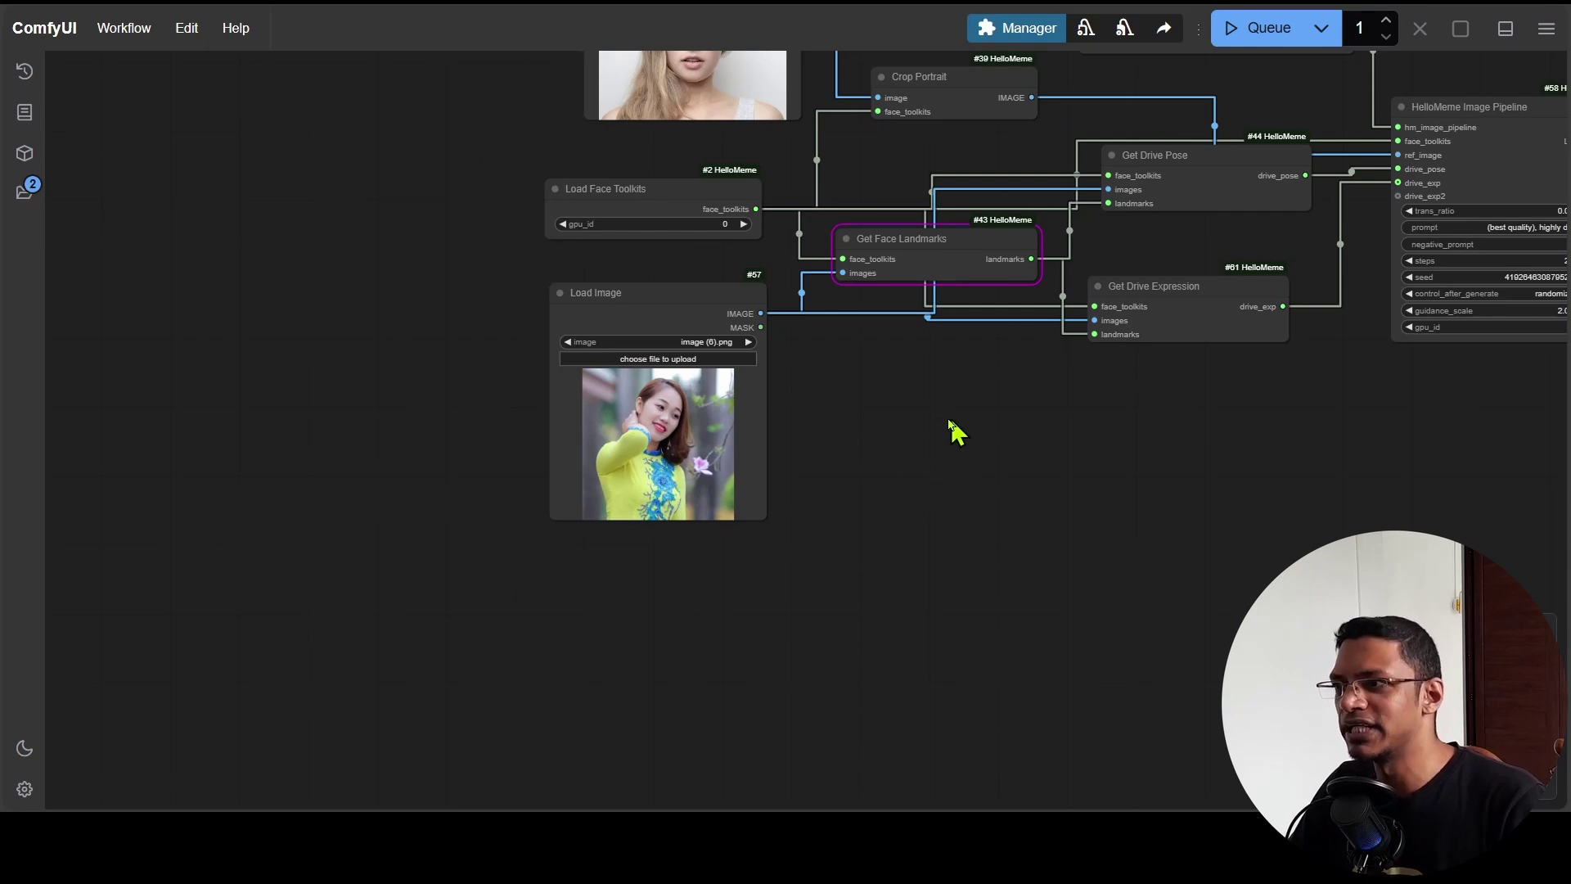
Set the driving image in Load Image #57 to image (9).png and queue the workflow to generate a new image
{"action": "scroll", "coordinate": [609, 436], "scroll_direction": "up", "scroll_amount": 10}
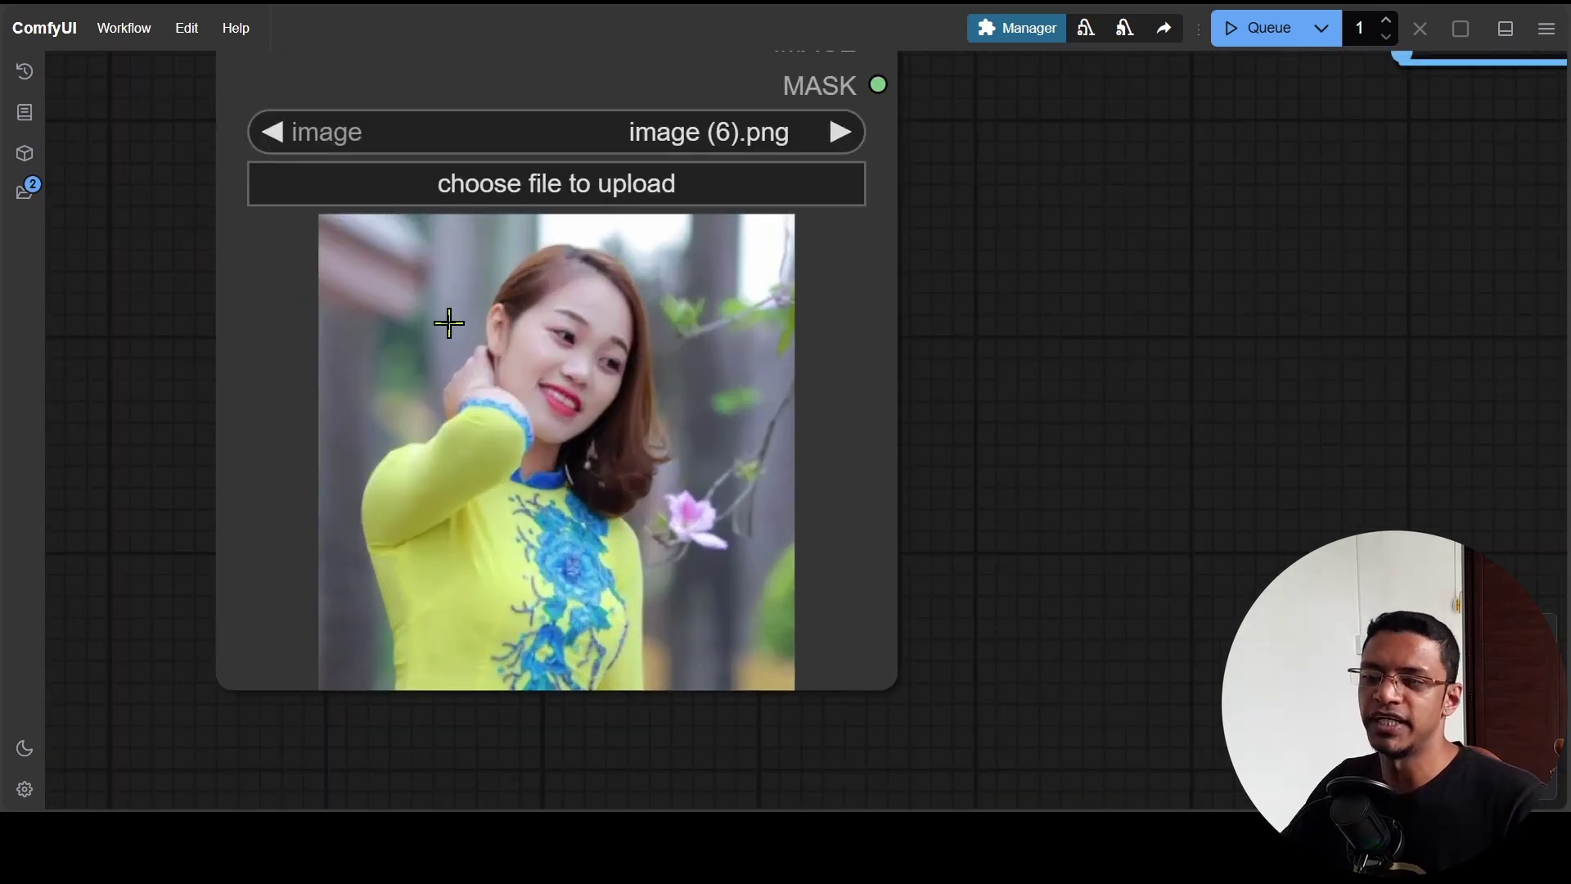
{"action": "left_click", "coordinate": [837, 132]}
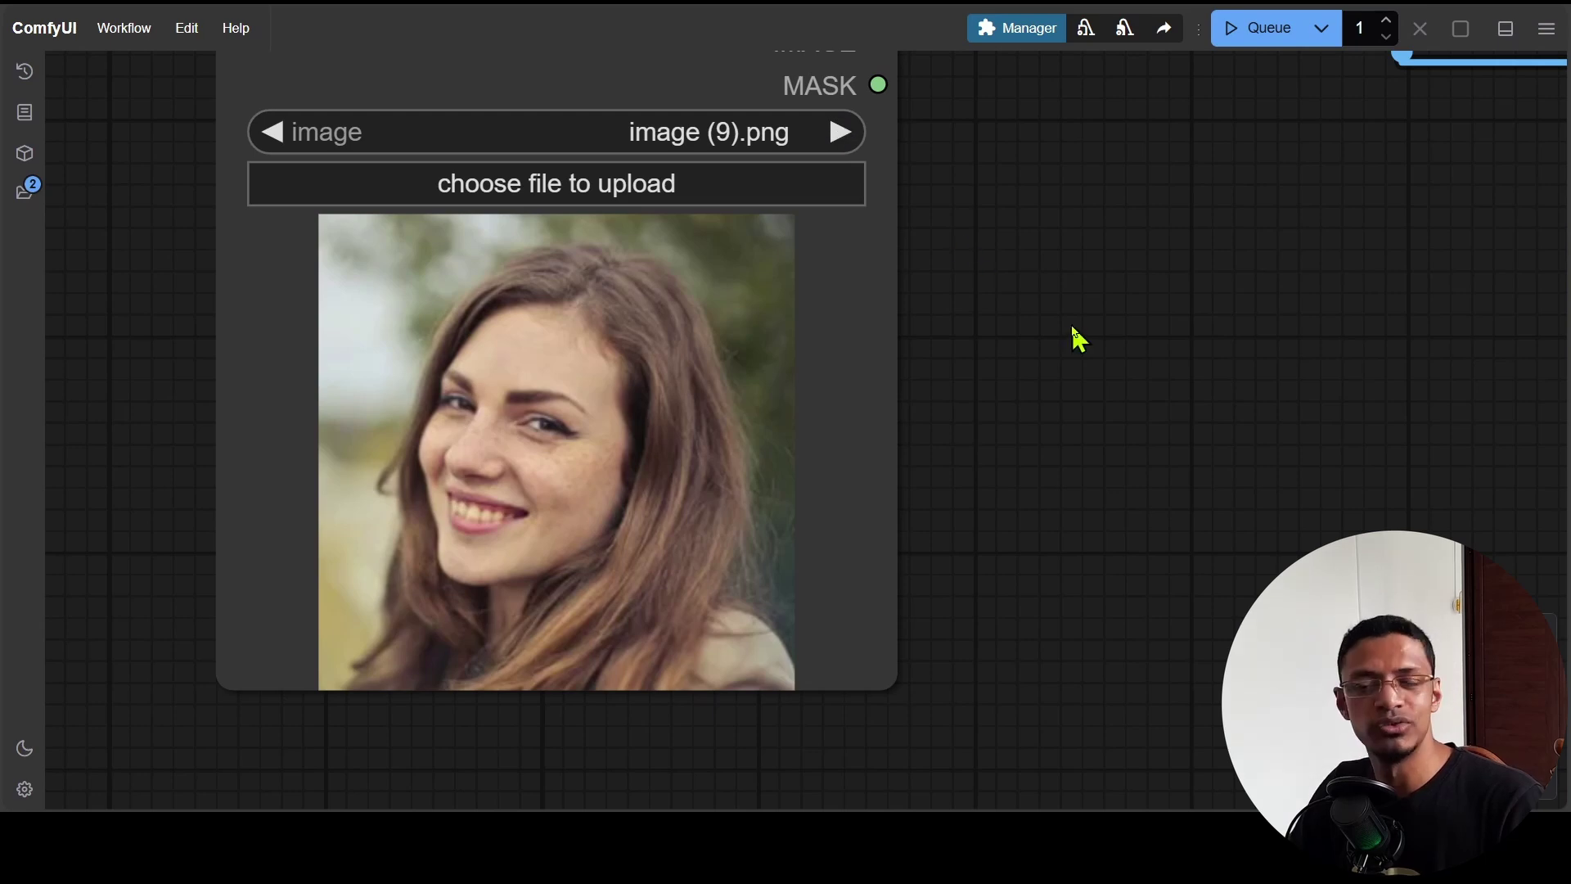
{"action": "scroll", "coordinate": [1113, 515], "scroll_direction": "down", "scroll_amount": 10}
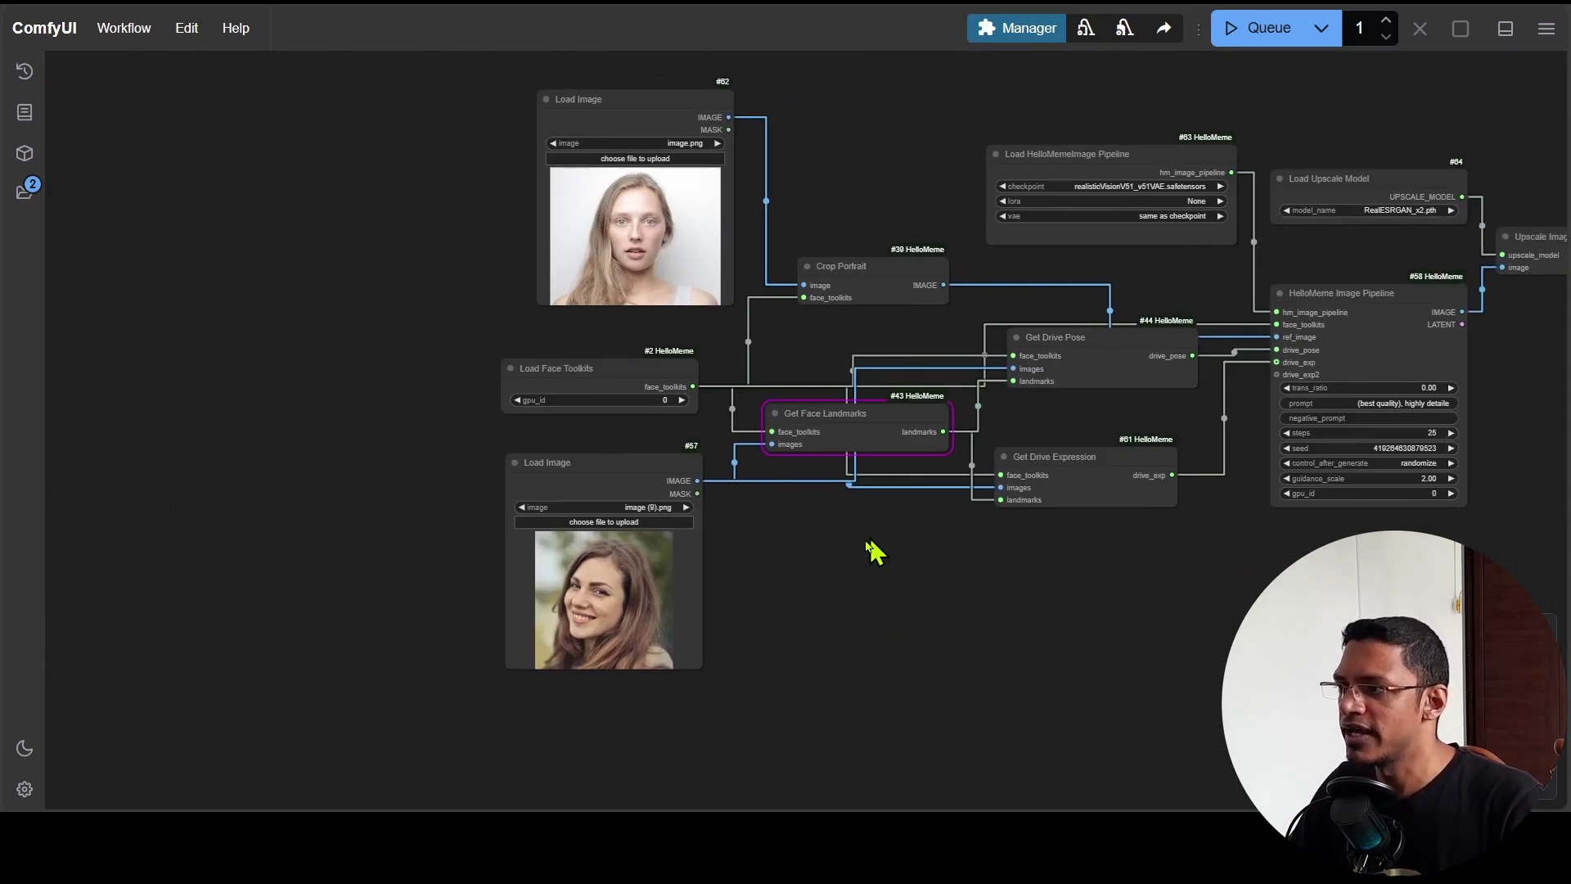
{"action": "scroll", "coordinate": [872, 553], "scroll_direction": "right", "scroll_amount": 5}
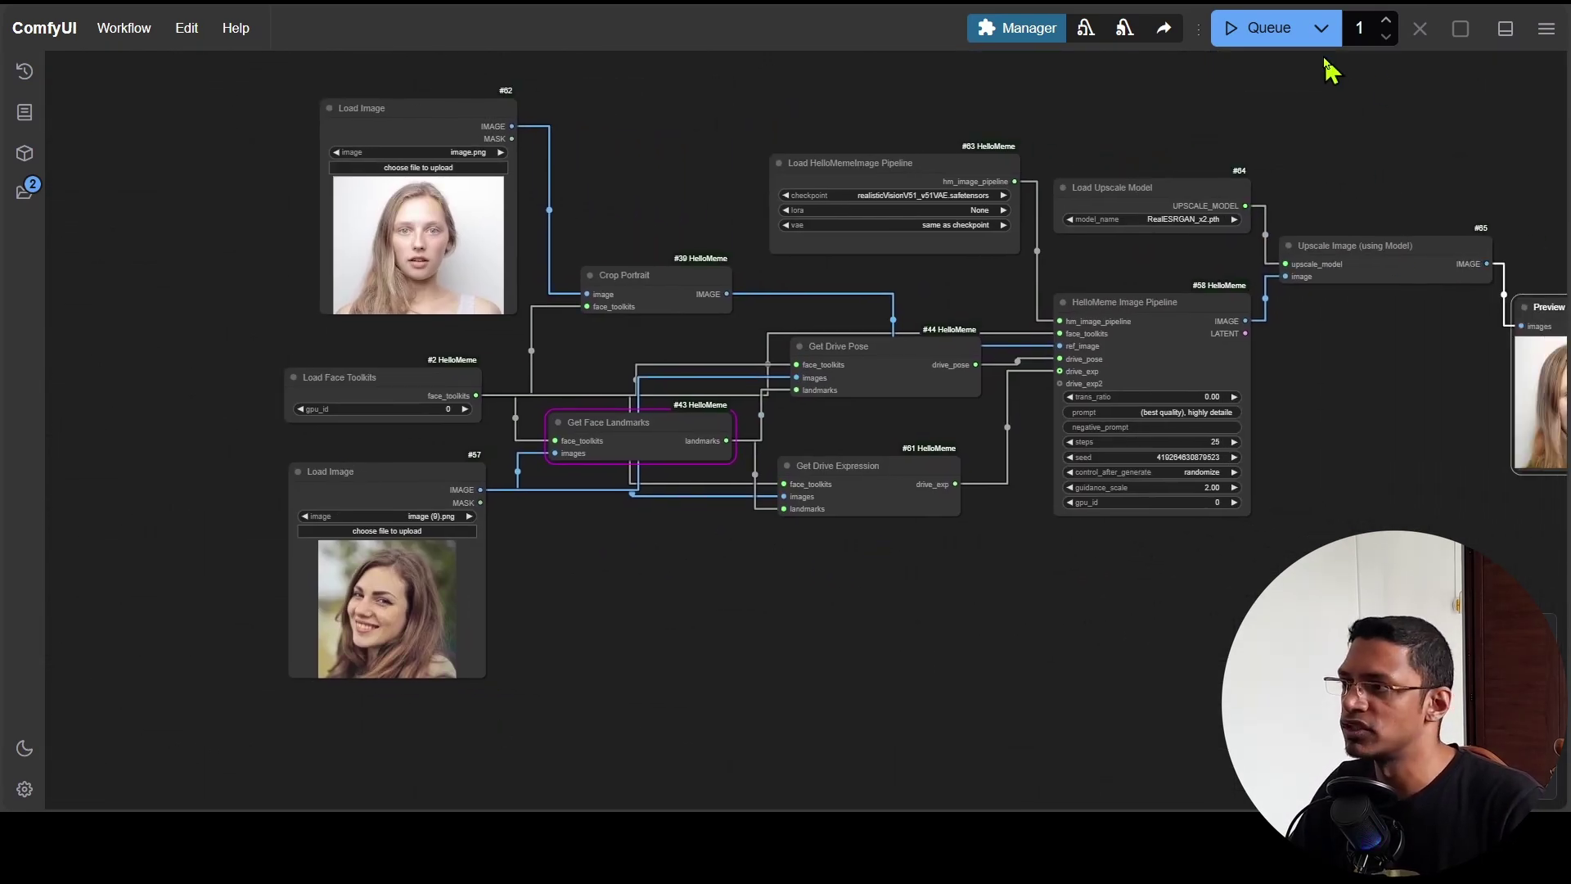
{"action": "left_click", "coordinate": [1258, 33]}
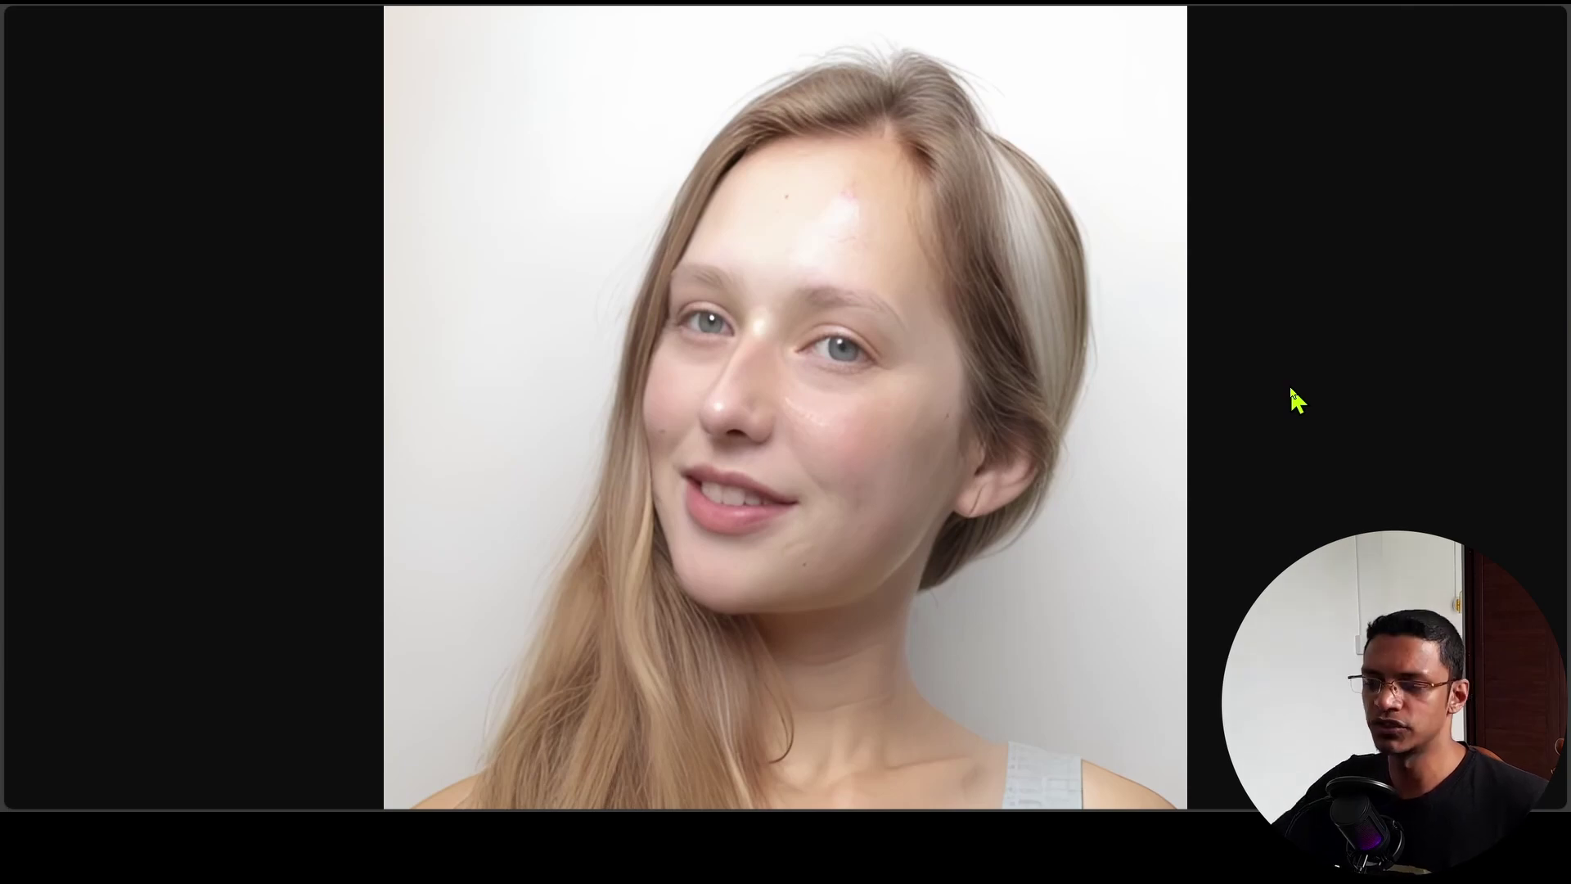
{"action": "left_click", "coordinate": [41, 720]}
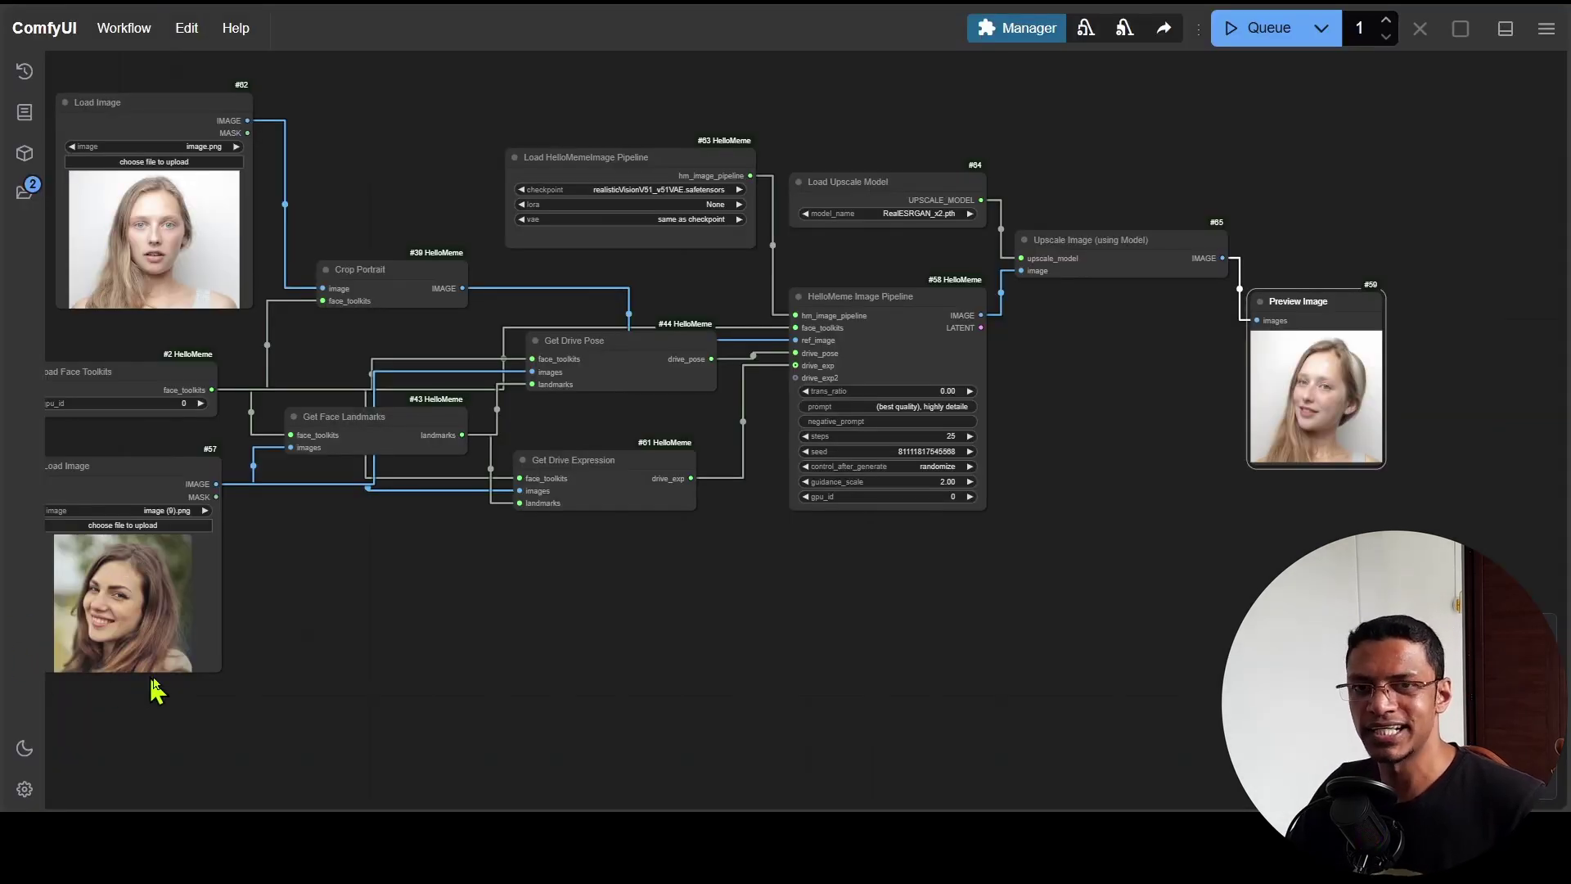
{"action": "left_click_drag", "start_coordinate": [319, 603], "coordinate": [451, 605]}
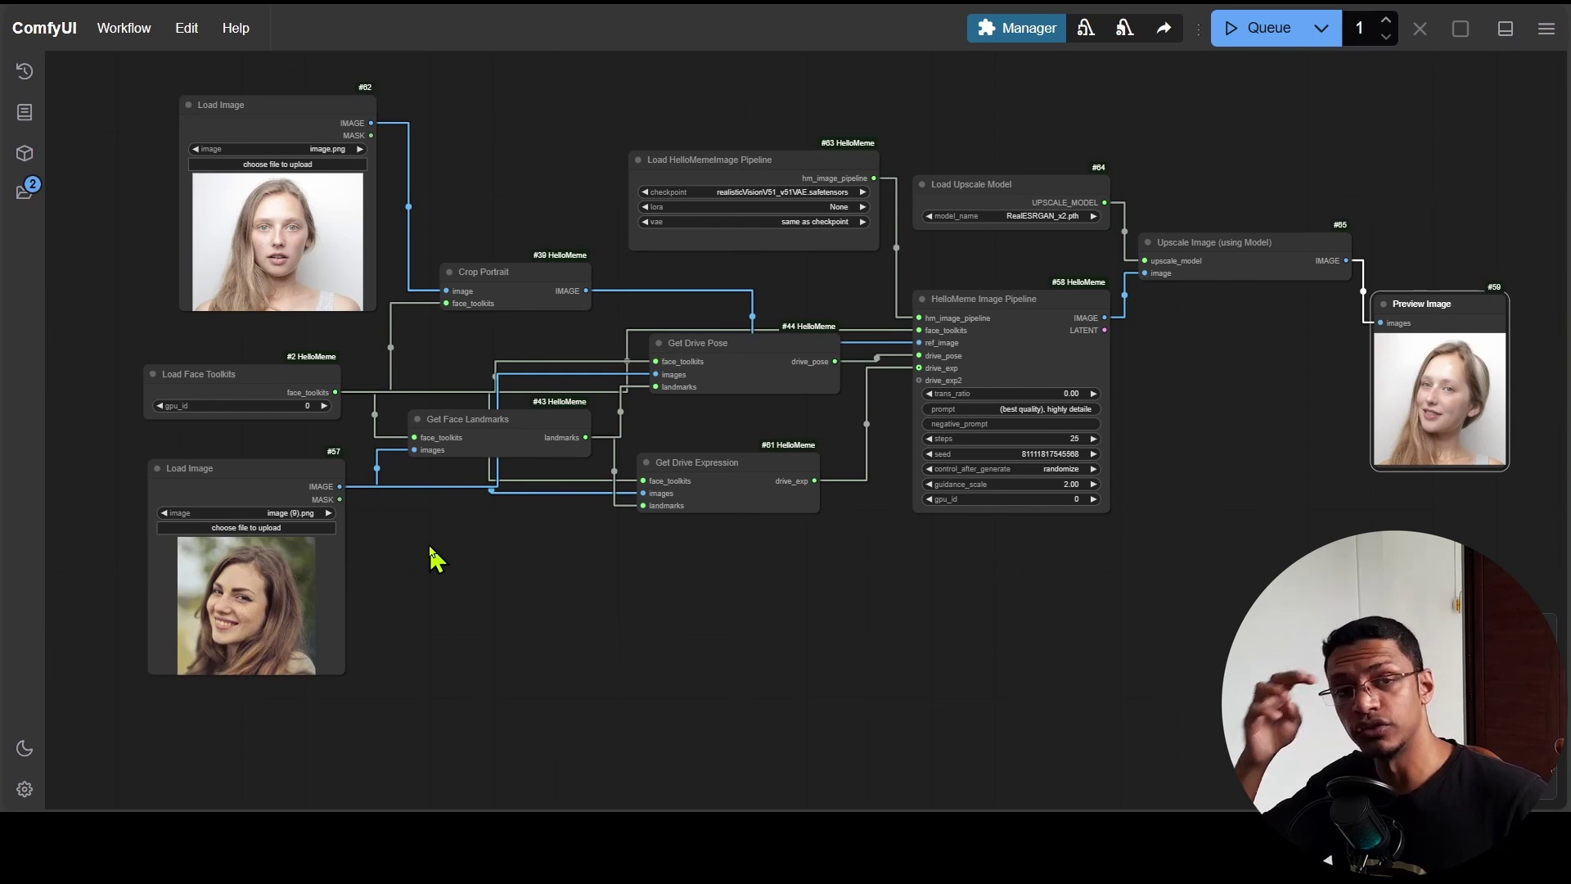
Open the workflow file hellomeme_video_sr_workflow.json and dismiss the missing node types notice
{"action": "left_click", "coordinate": [127, 33]}
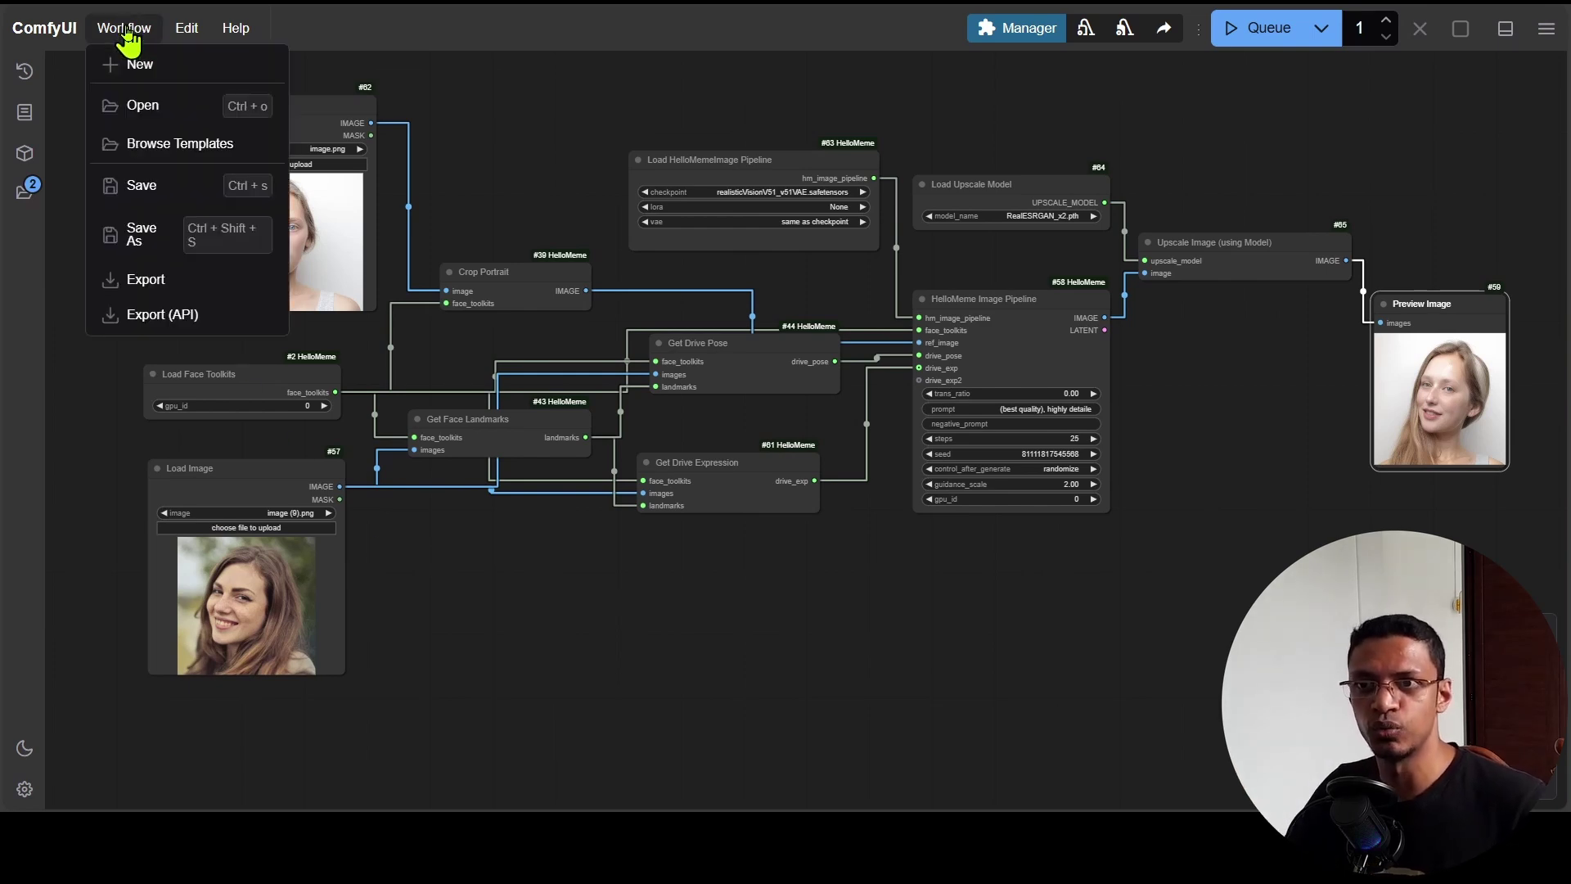
{"action": "left_click", "coordinate": [171, 116]}
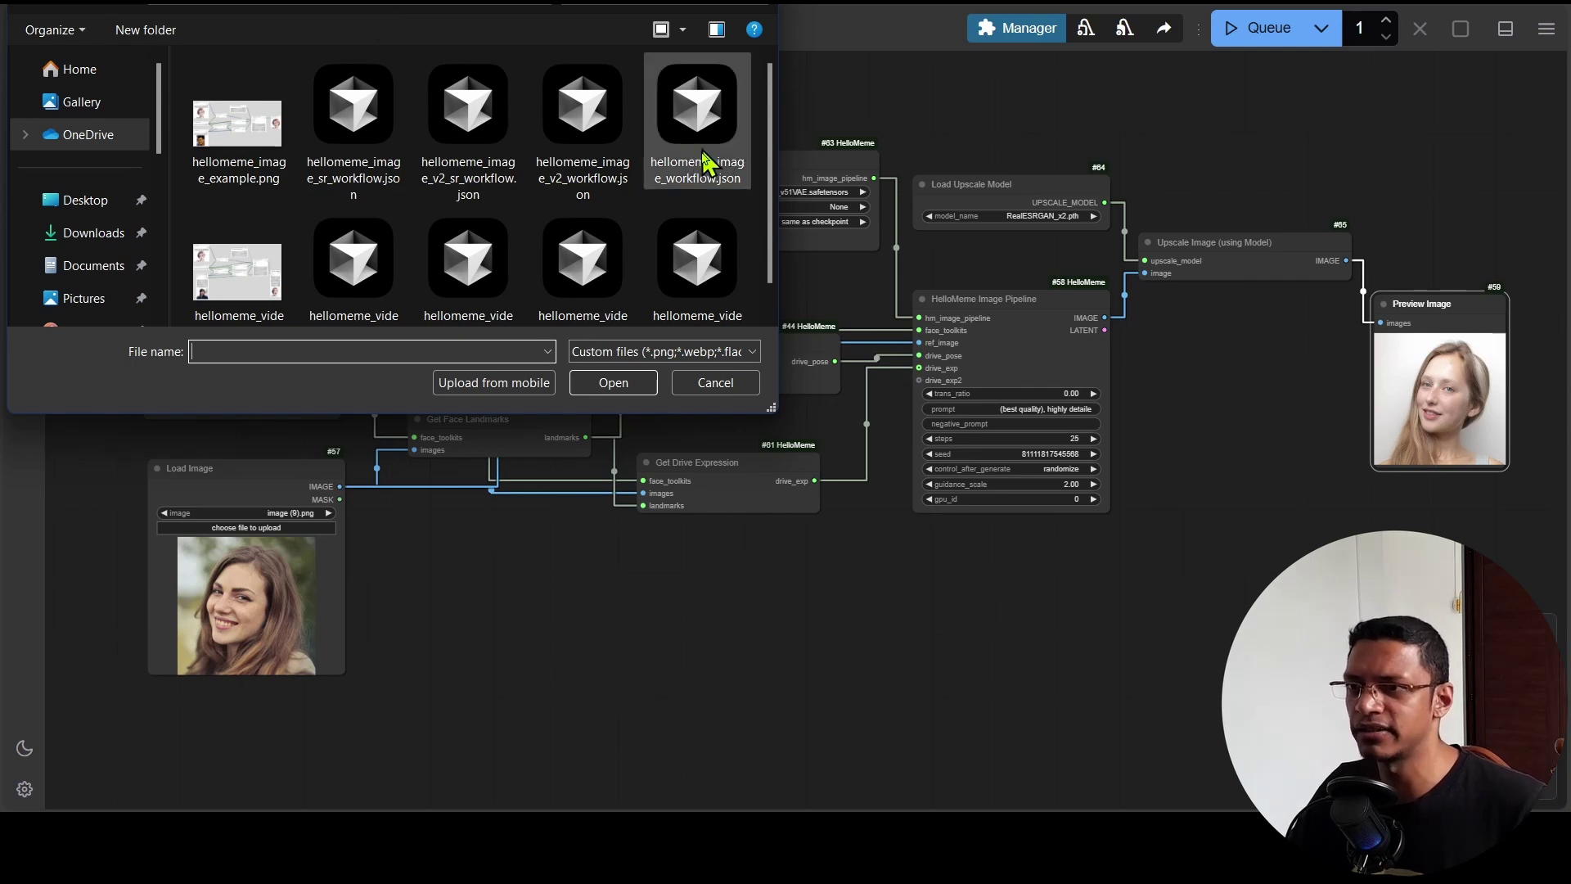
{"action": "scroll", "coordinate": [702, 163], "scroll_direction": "down", "scroll_amount": 1}
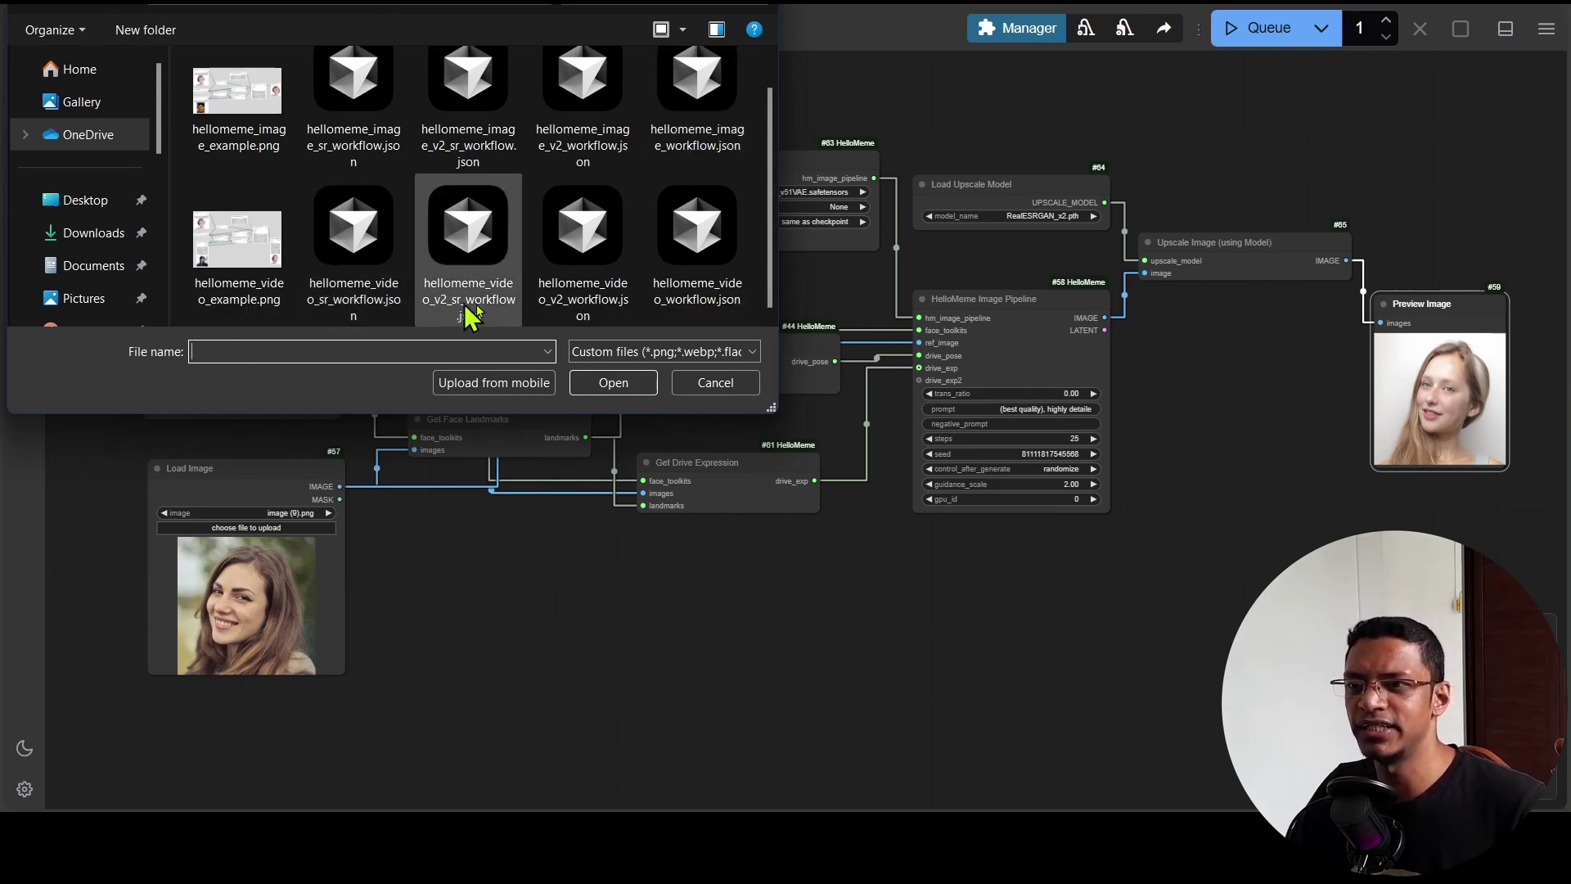
{"action": "left_click", "coordinate": [357, 313]}
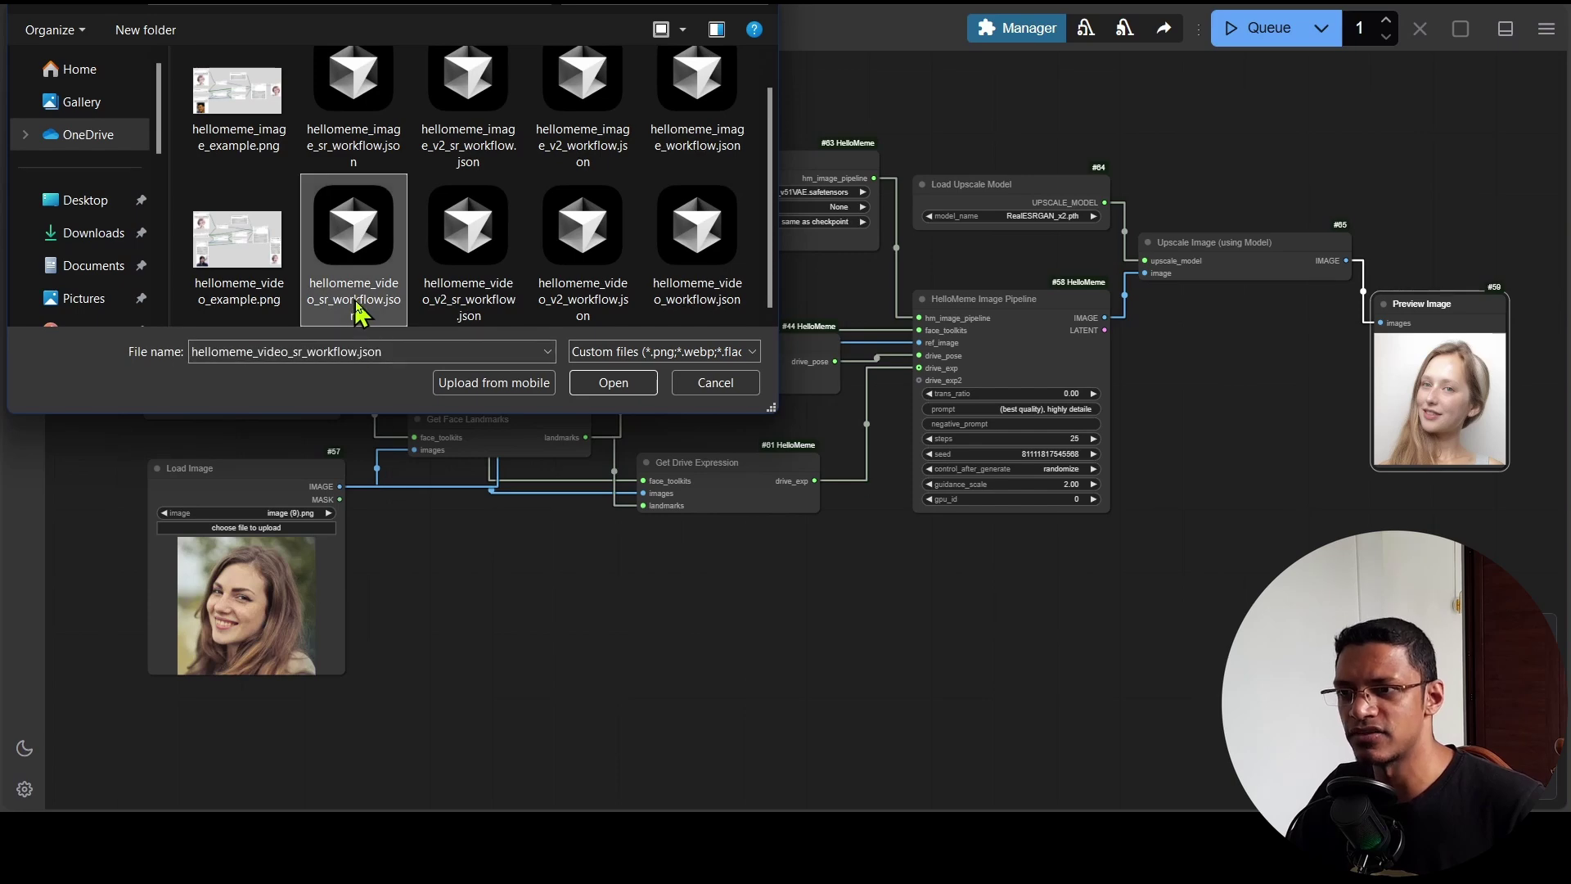
{"action": "left_click", "coordinate": [614, 382]}
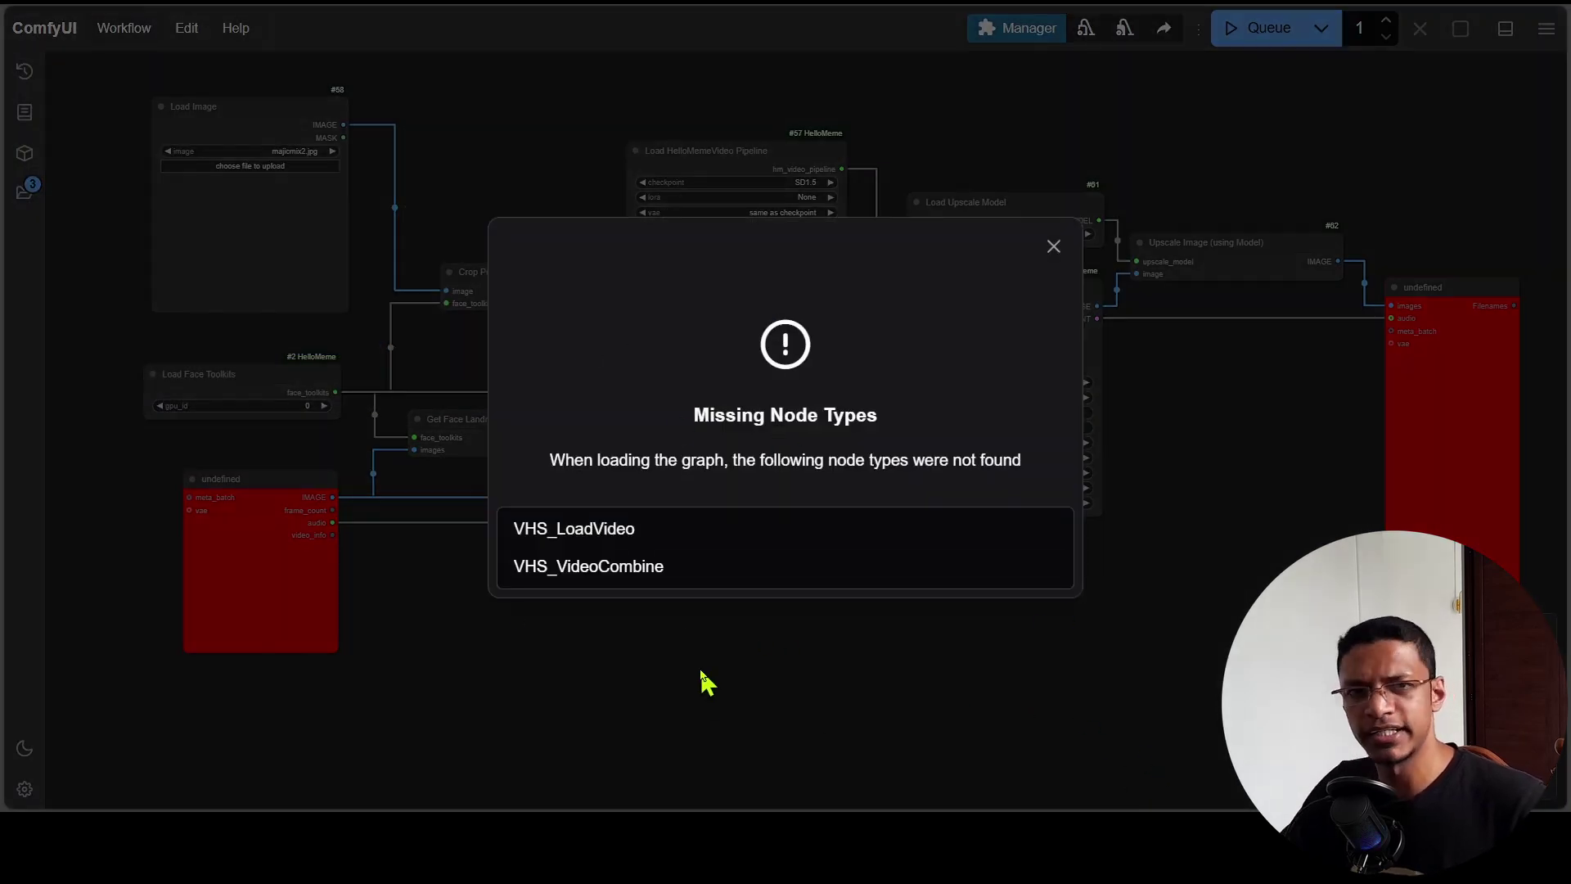
{"action": "left_click", "coordinate": [784, 648]}
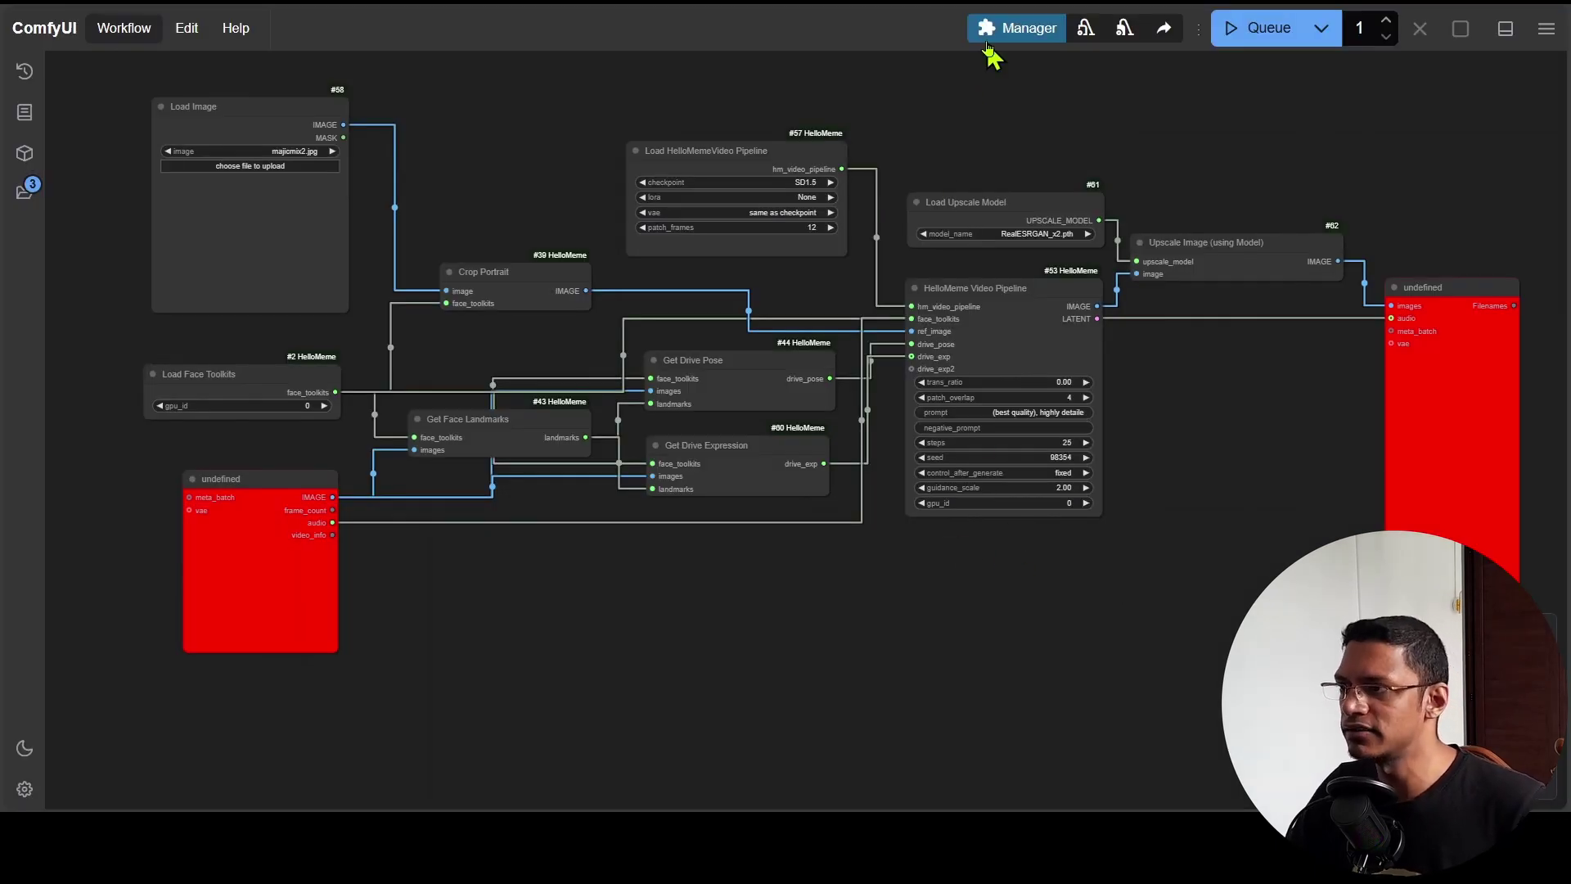
Search the custom nodes for video helper suite, enable ComfyUI-VideoHelperSuite and restart the server
{"action": "left_click", "coordinate": [1033, 30]}
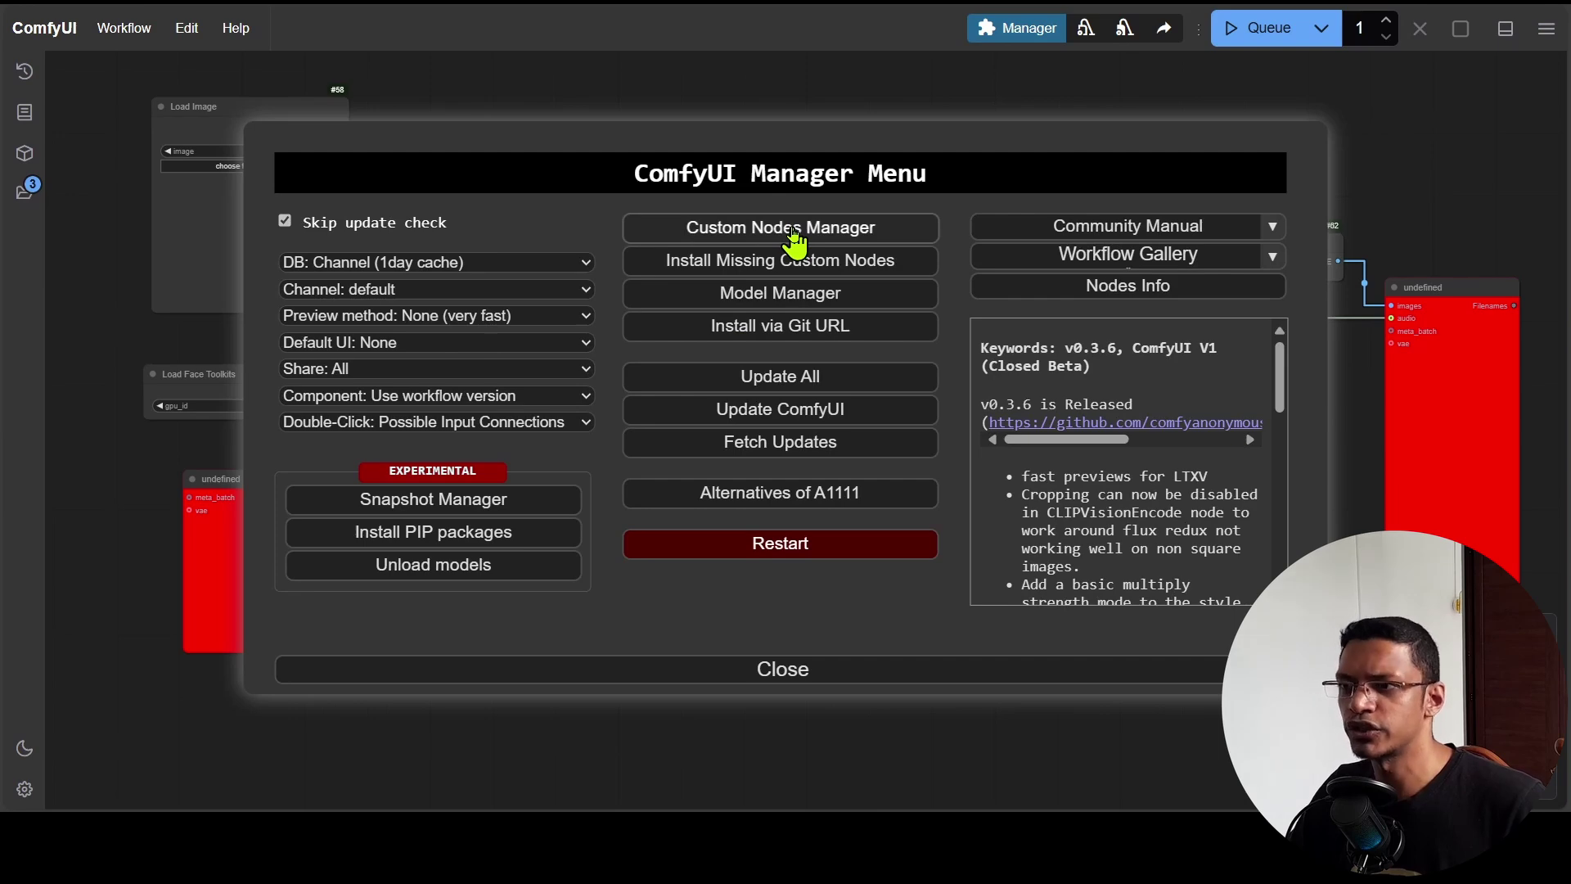
{"action": "left_click", "coordinate": [887, 246]}
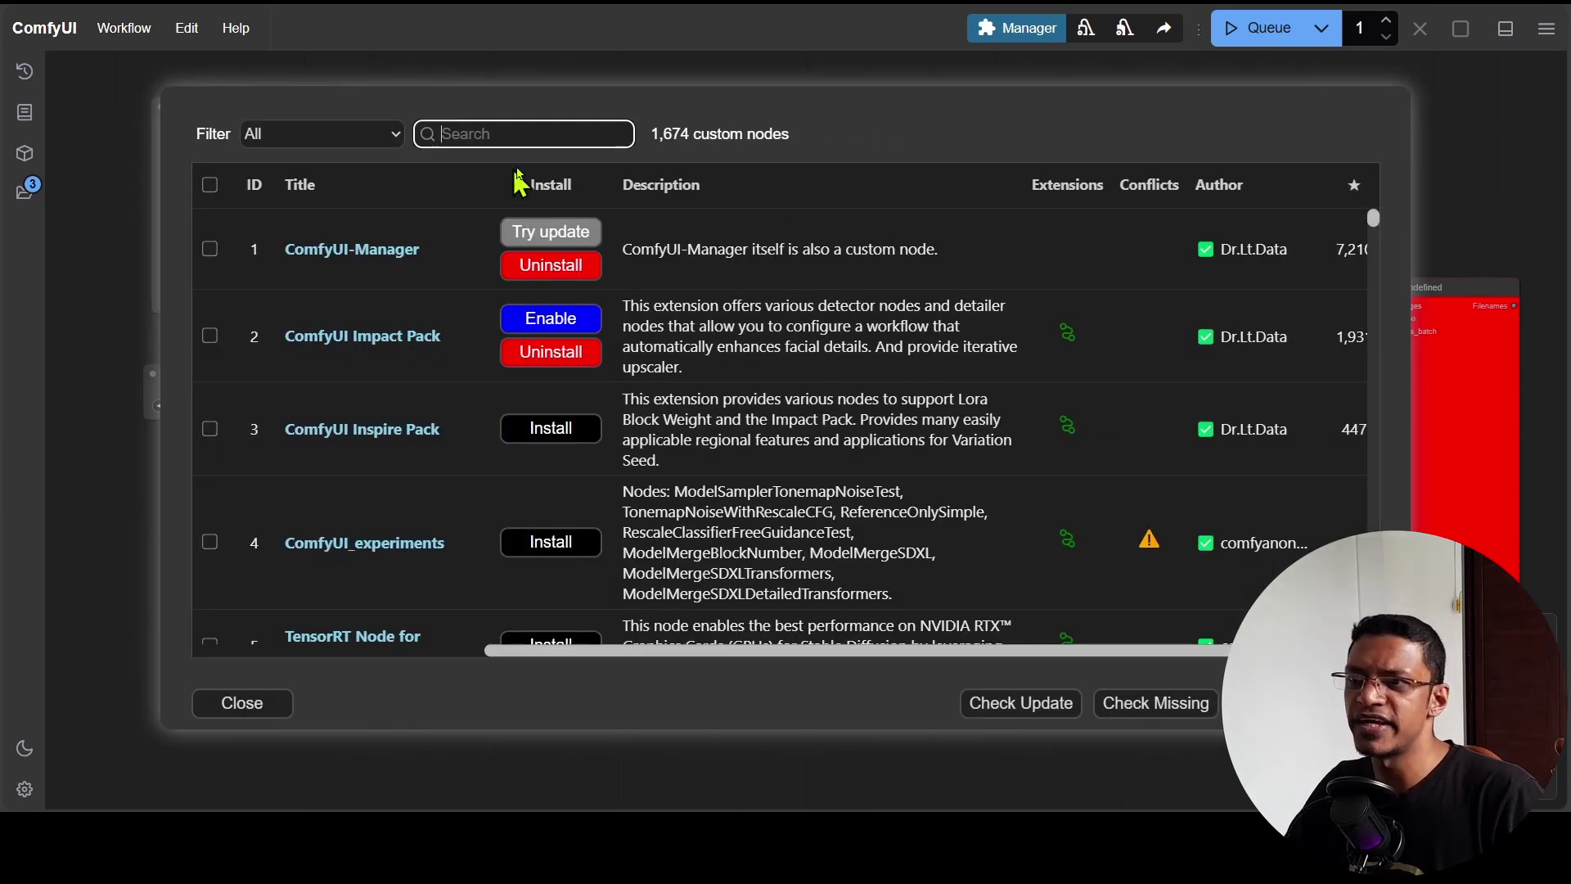
{"action": "type", "text": "v"}
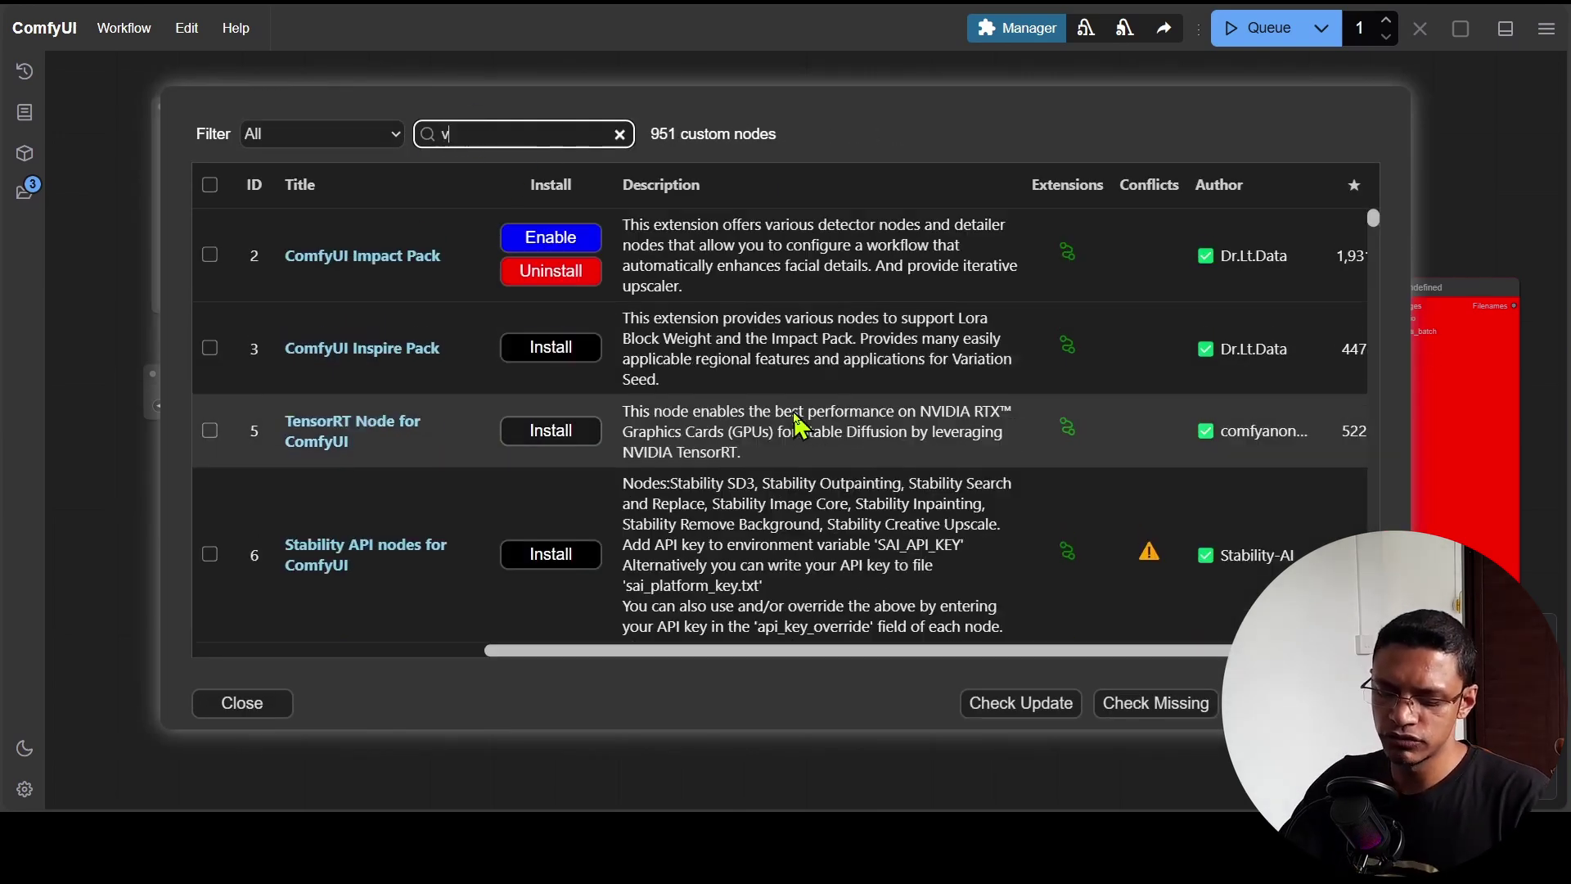
{"action": "type", "text": "ideo helper suite"}
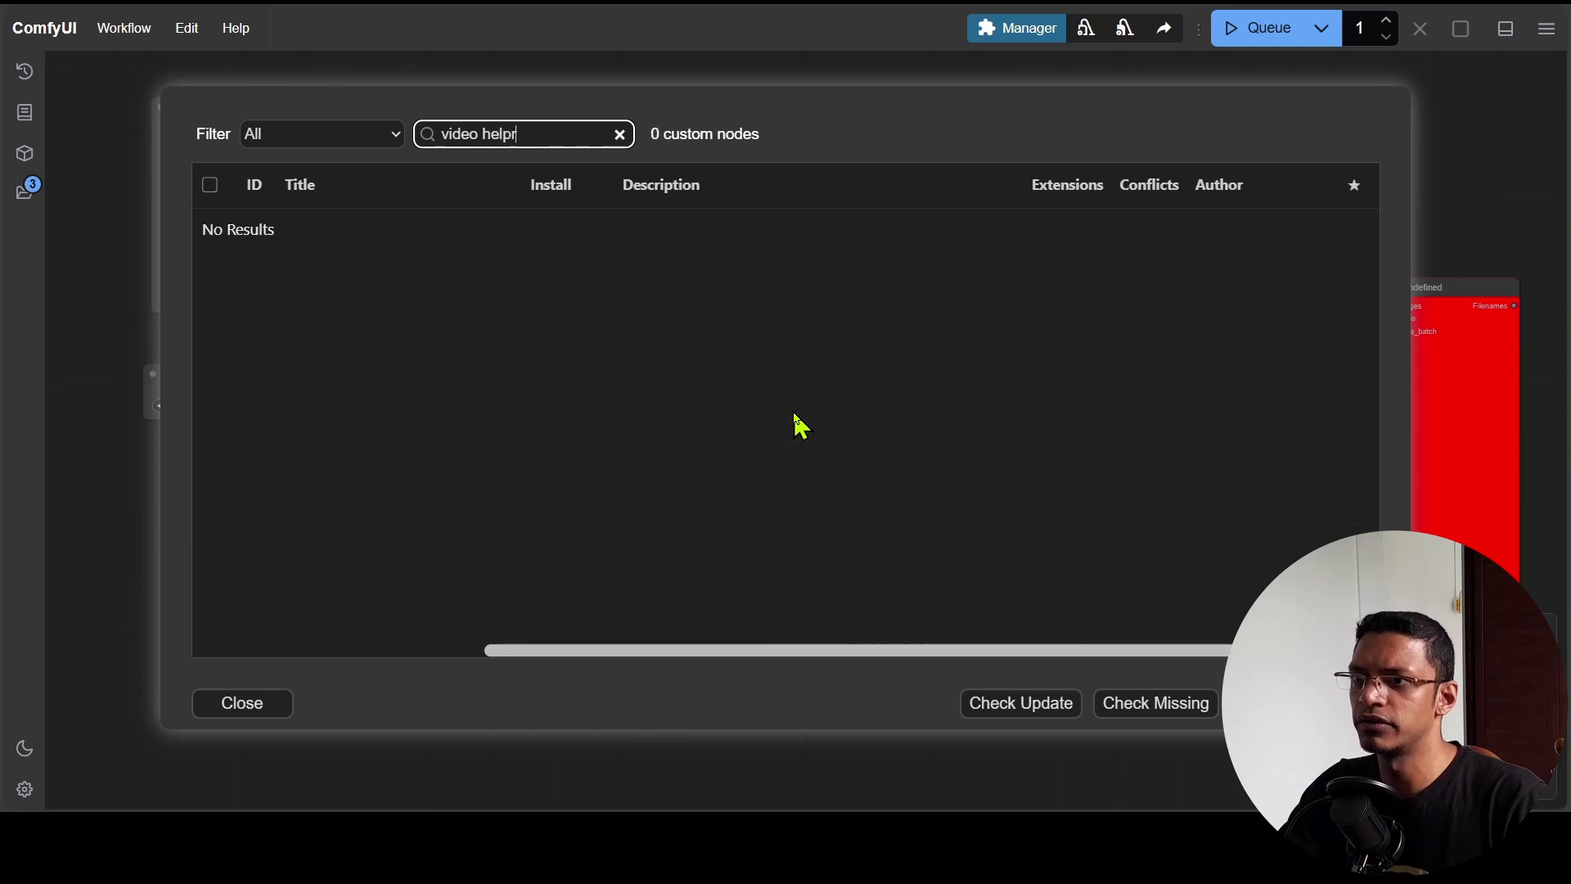
{"action": "left_click", "coordinate": [561, 236]}
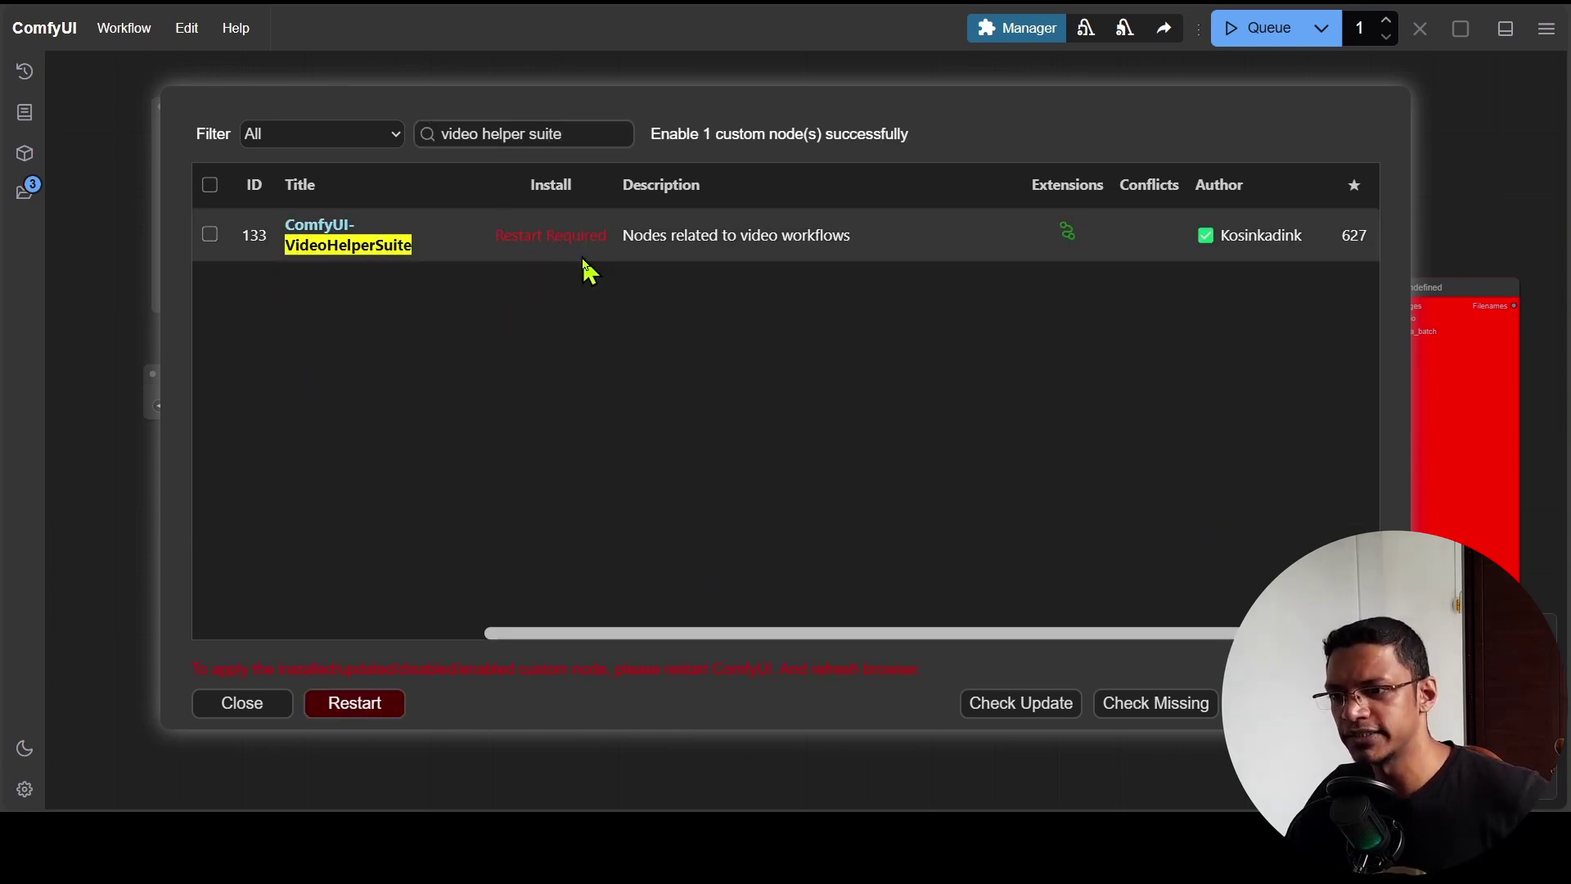
{"action": "left_click", "coordinate": [349, 718]}
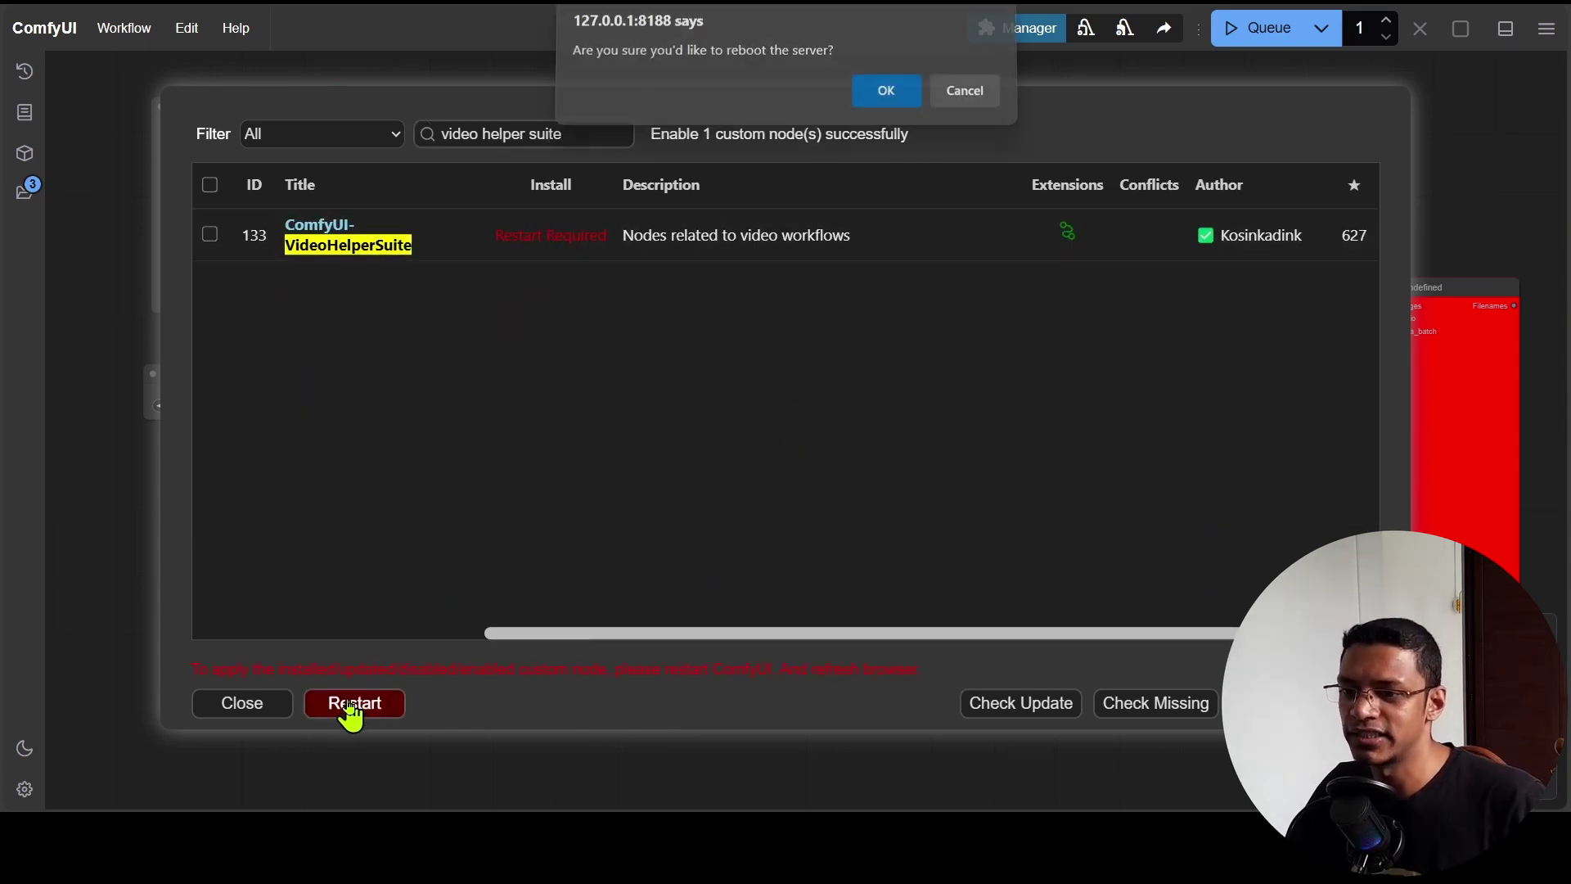
{"action": "left_click", "coordinate": [896, 110]}
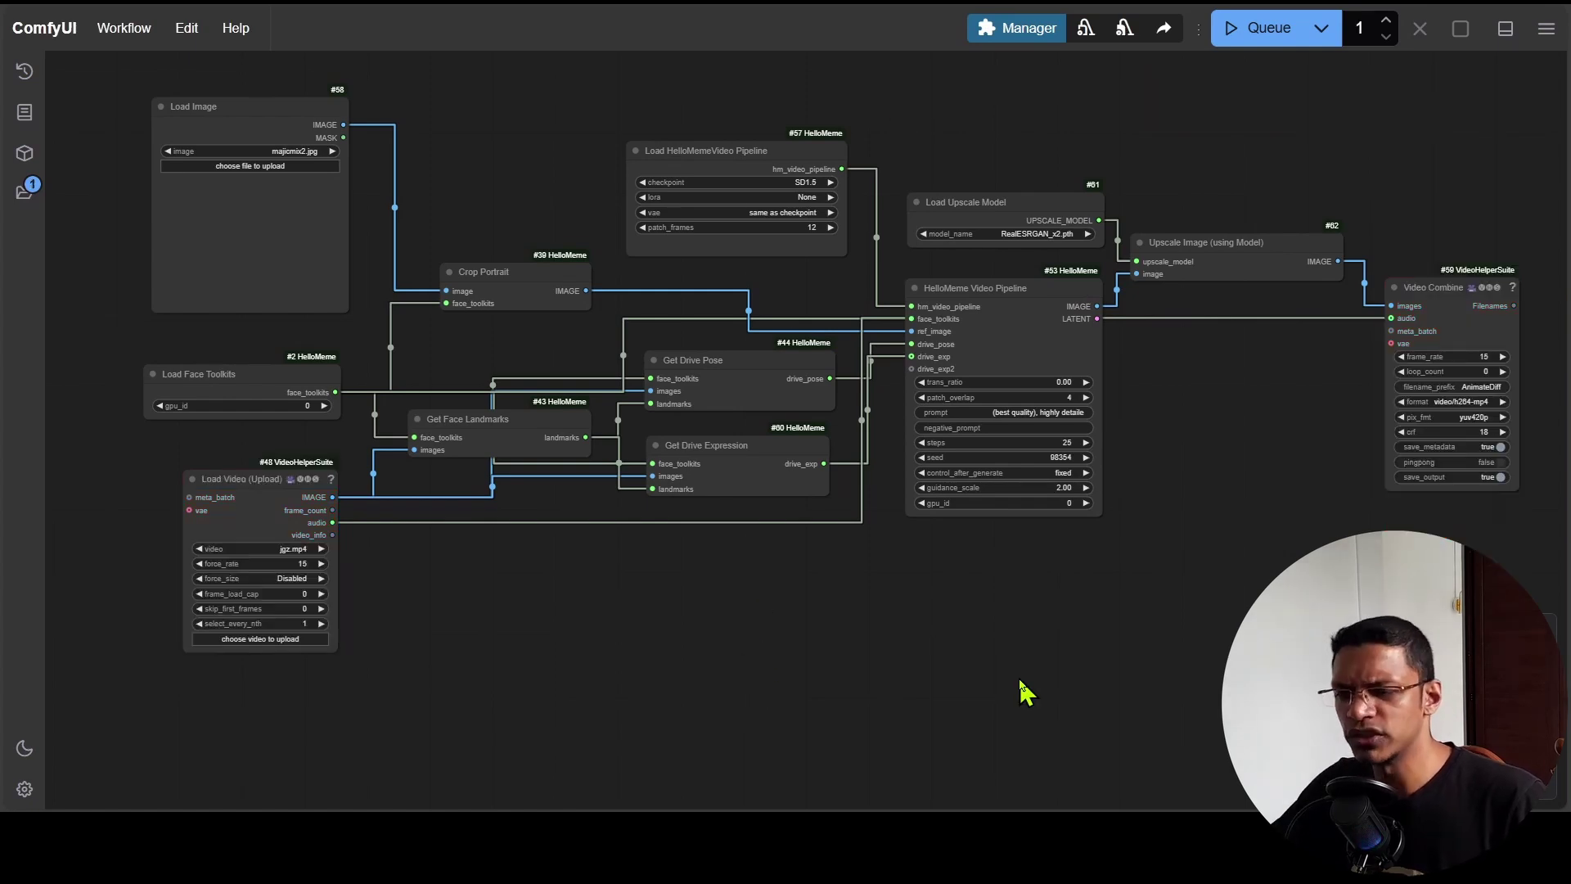
Reposition the Load Video (Upload) and Video Combine nodes slightly, and upload jgz.mp4 from the examples folder as the driving video
{"action": "left_click_drag", "start_coordinate": [262, 479], "coordinate": [245, 475]}
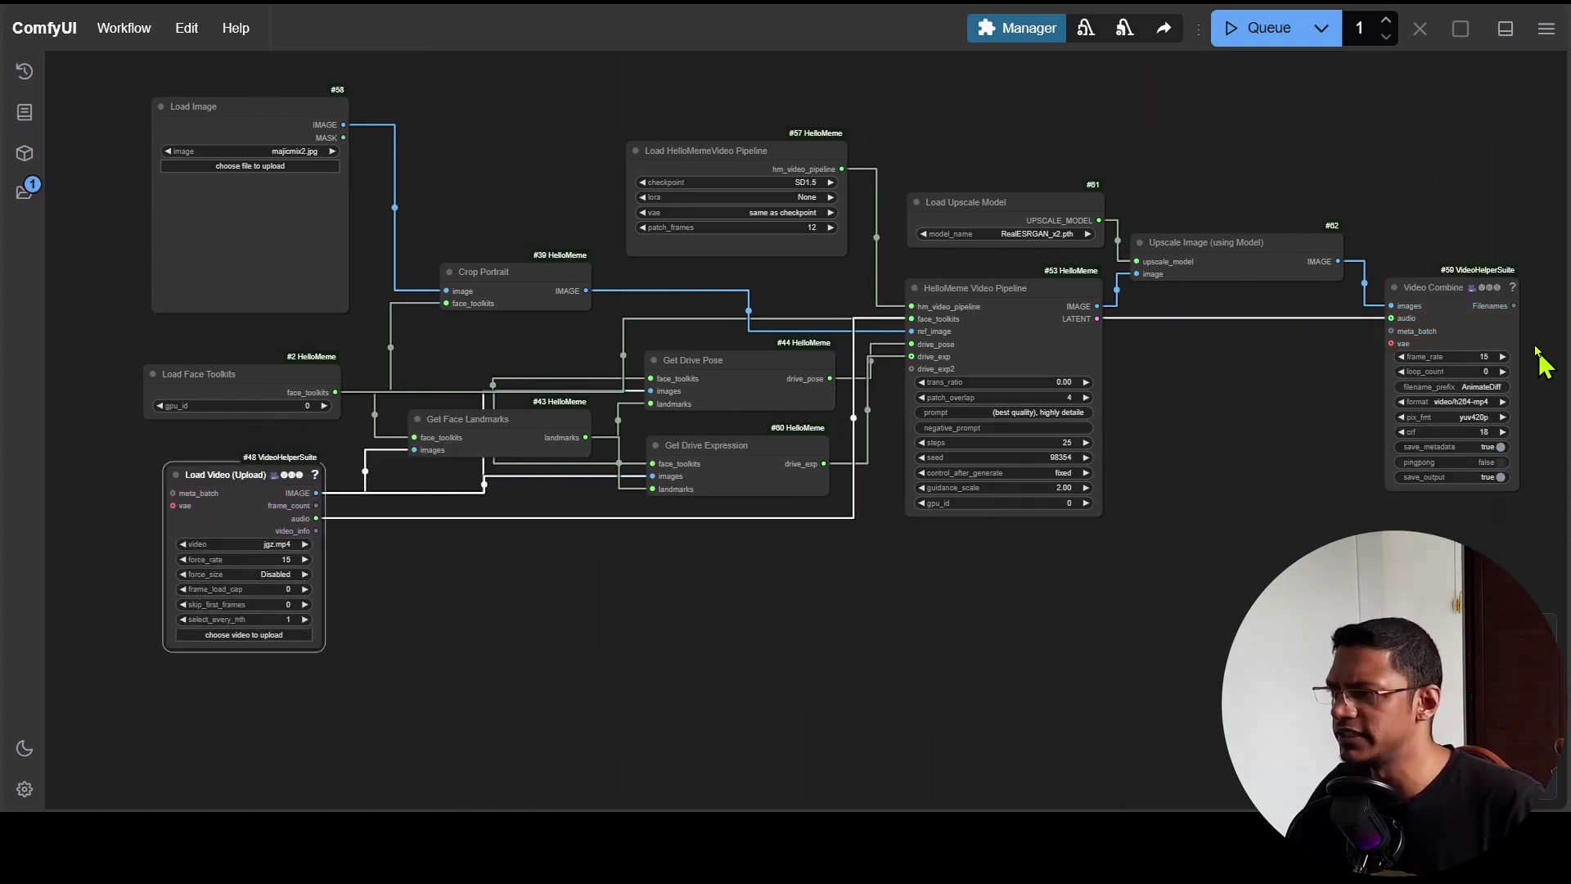
{"action": "mouse_move", "coordinate": [1461, 288]}
{"action": "left_mouse_down"}
{"action": "mouse_move", "coordinate": [1489, 316]}
{"action": "mouse_move", "coordinate": [1453, 267]}
{"action": "left_mouse_up"}
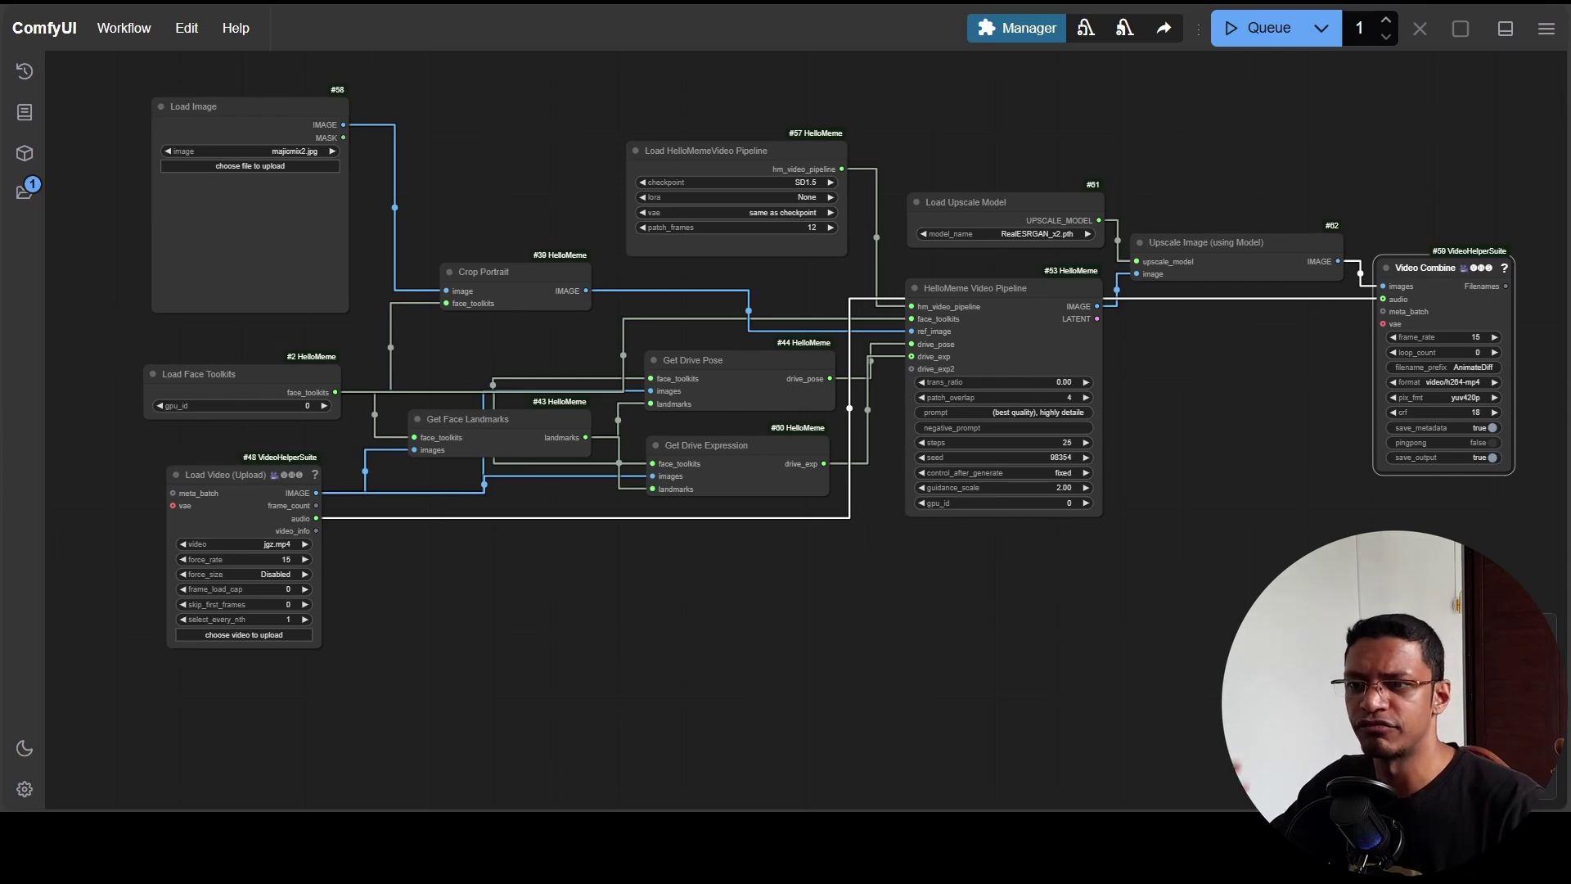
{"action": "scroll", "coordinate": [736, 340], "scroll_direction": "up", "scroll_amount": 5}
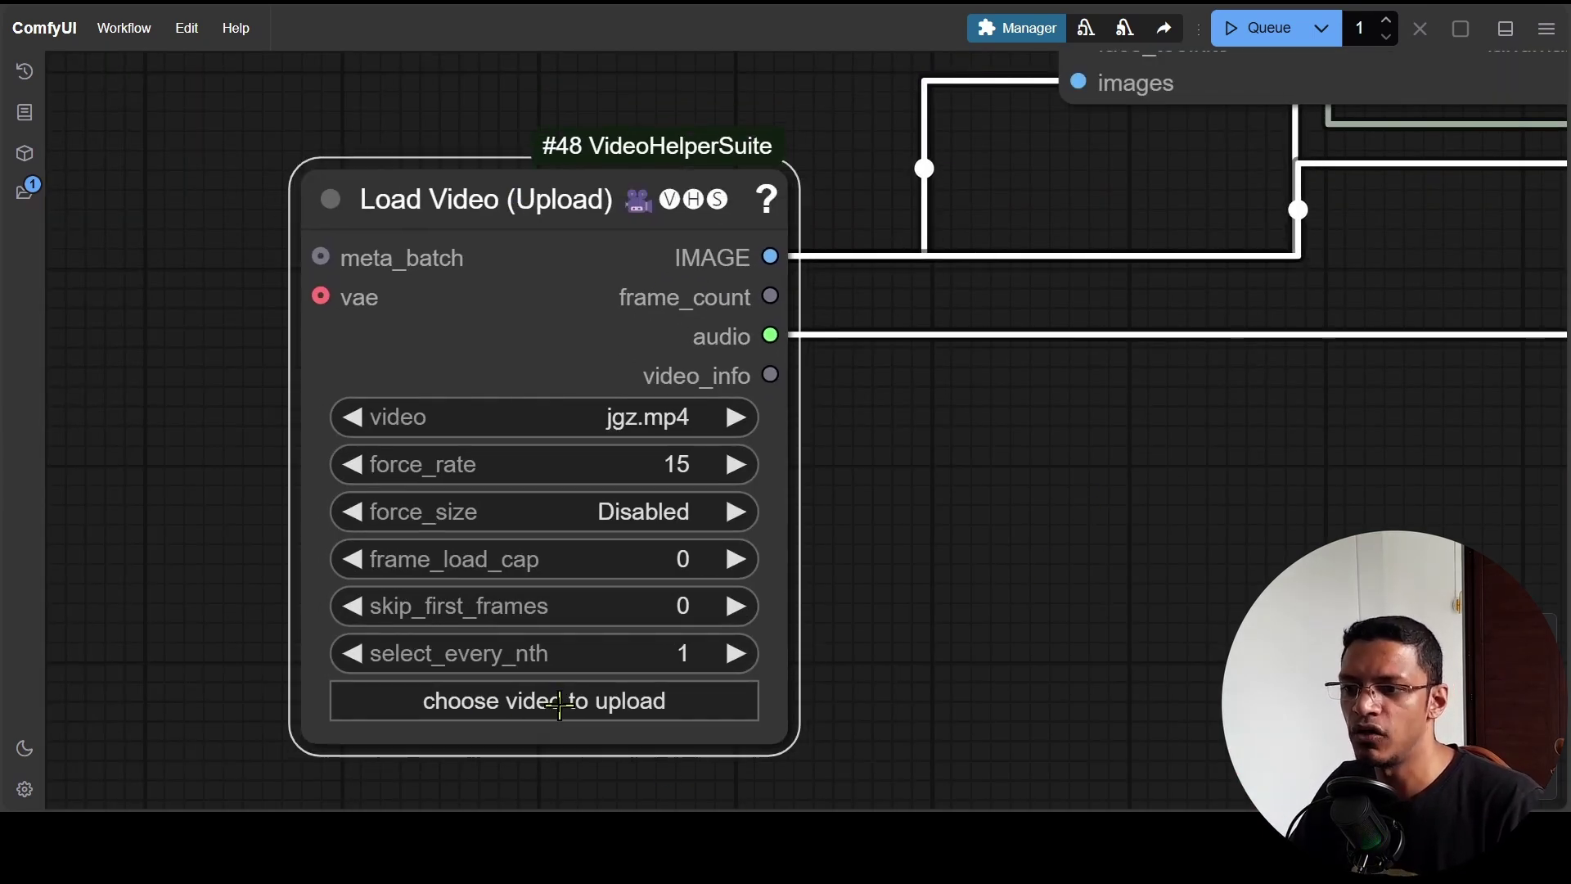
{"action": "left_click", "coordinate": [599, 709]}
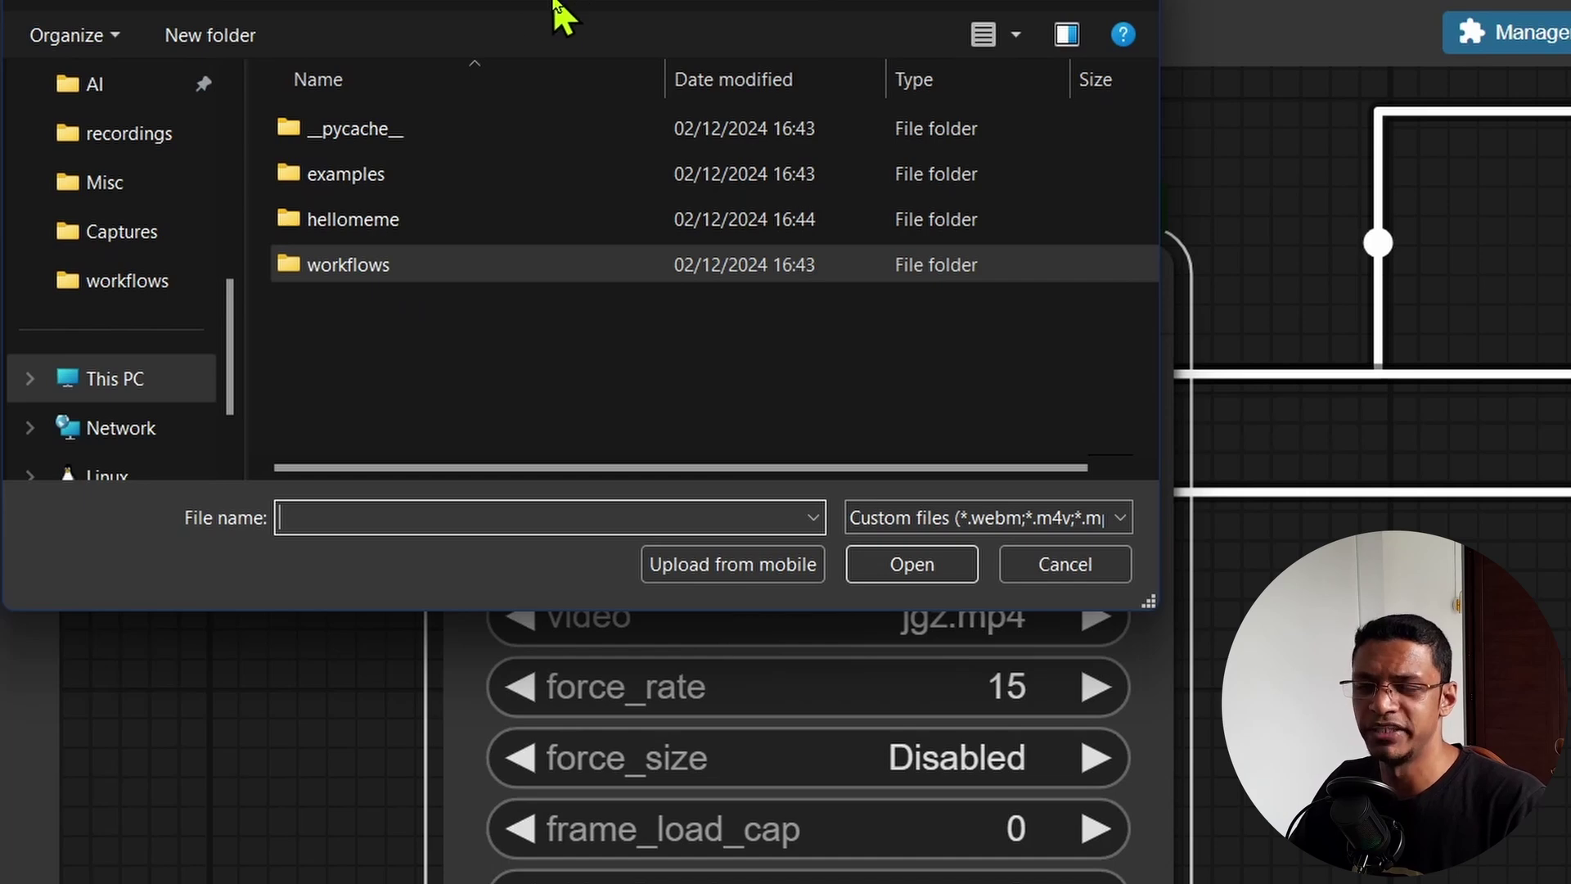
{"action": "double_click", "coordinate": [425, 175]}
{"action": "left_click", "coordinate": [425, 181]}
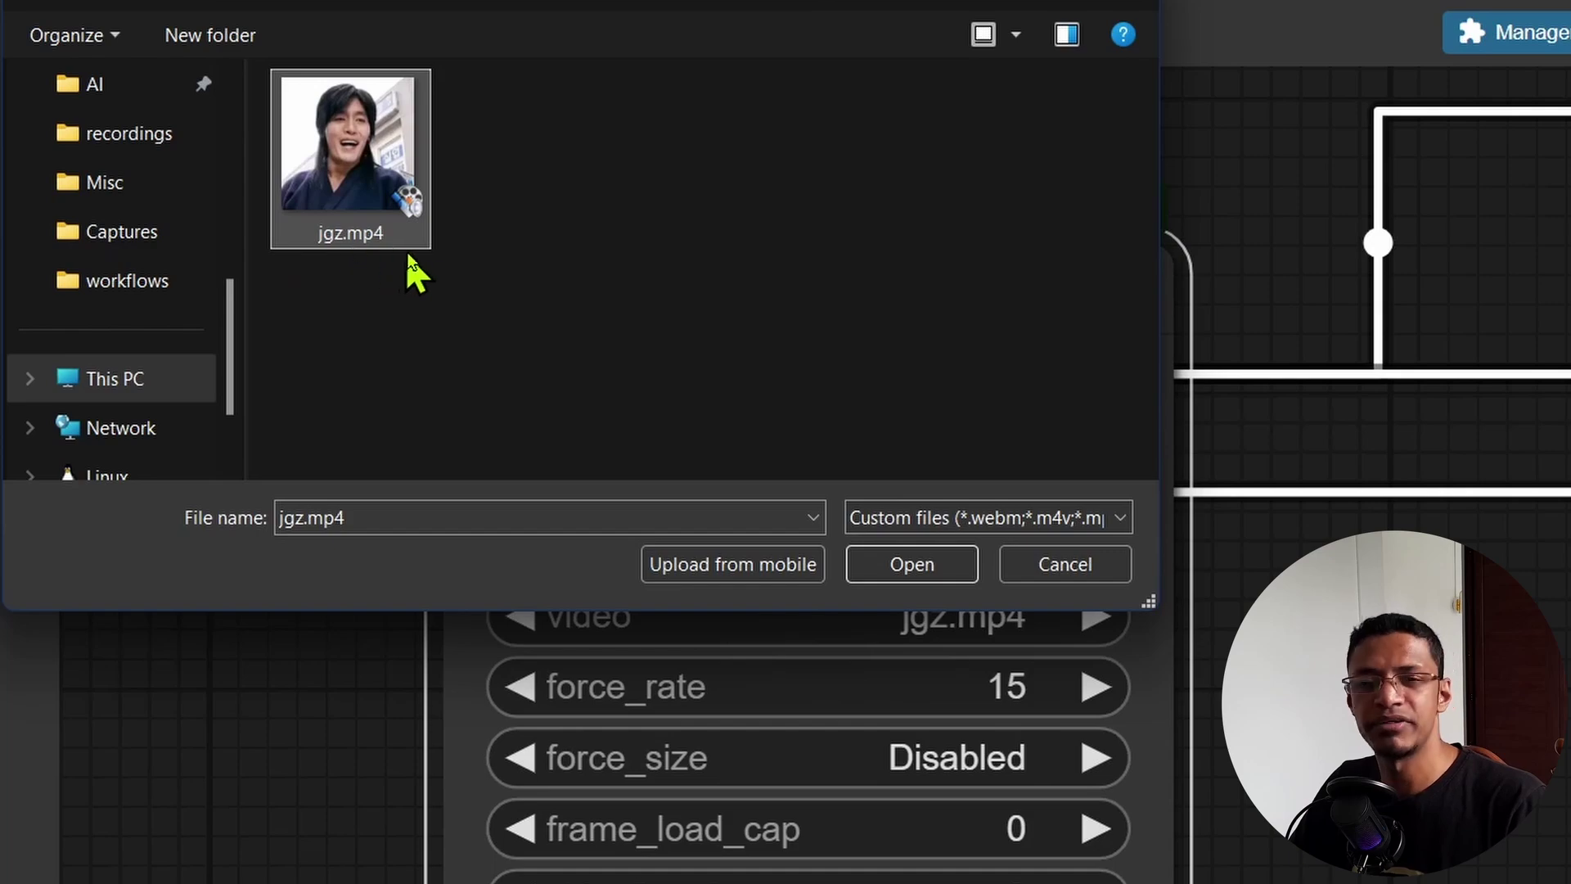
{"action": "left_click", "coordinate": [911, 565]}
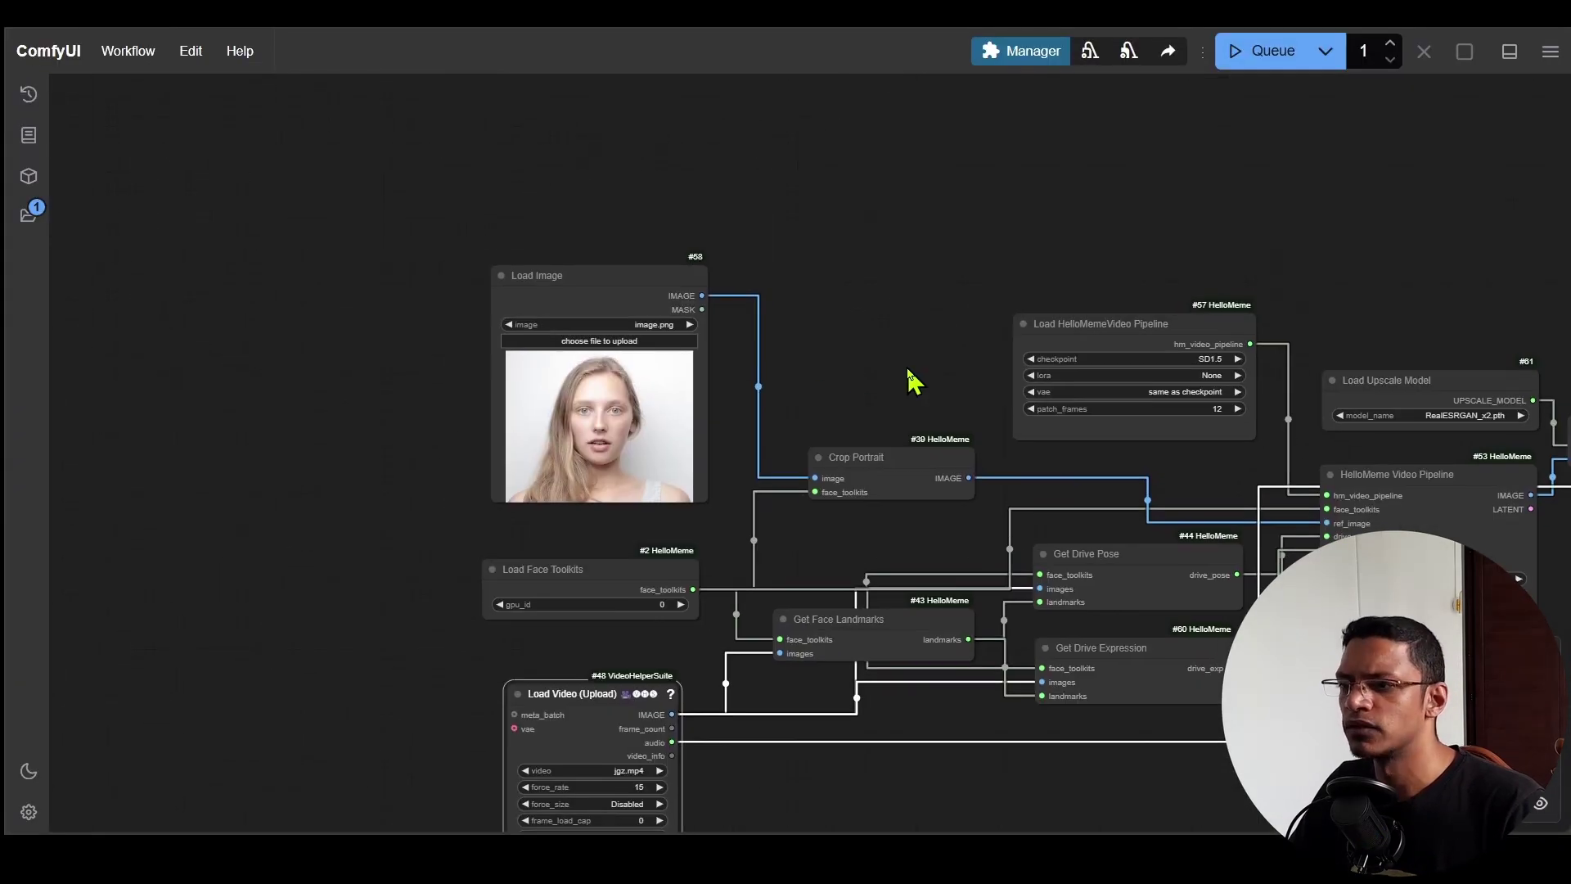
Try other reference images in Load Image #58 and set it back to image.png
{"action": "scroll", "coordinate": [665, 334], "scroll_direction": "up", "scroll_amount": 7}
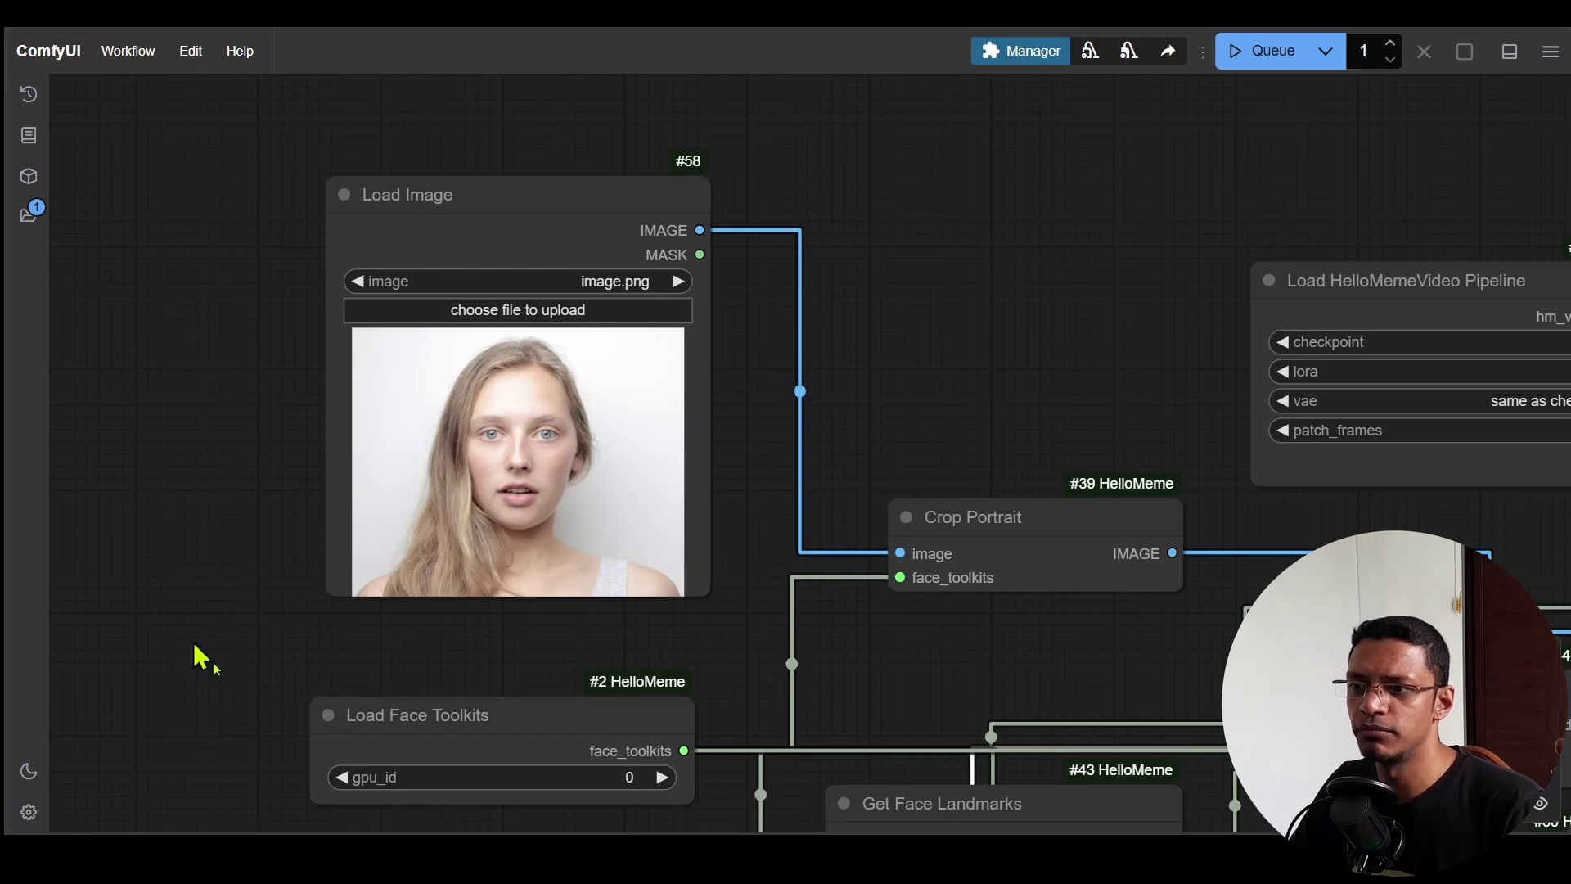
{"action": "scroll", "coordinate": [941, 409], "scroll_direction": "down", "scroll_amount": 5}
{"action": "scroll", "coordinate": [1018, 641], "scroll_direction": "down", "scroll_amount": 3}
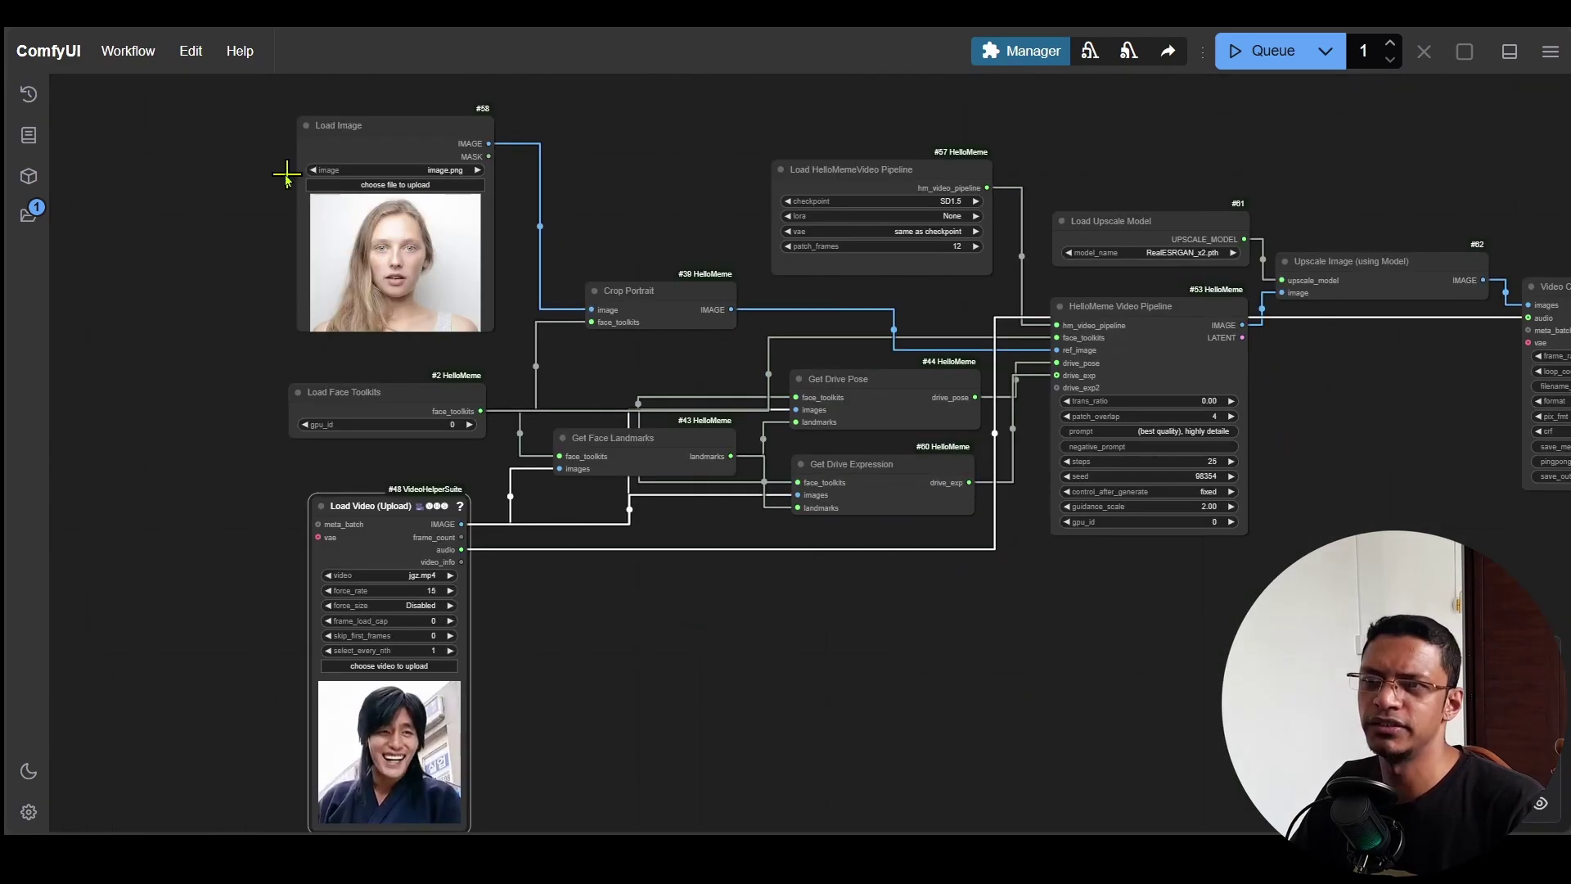
{"action": "left_click", "coordinate": [312, 169]}
{"action": "left_click", "coordinate": [312, 169]}
{"action": "left_click", "coordinate": [311, 170]}
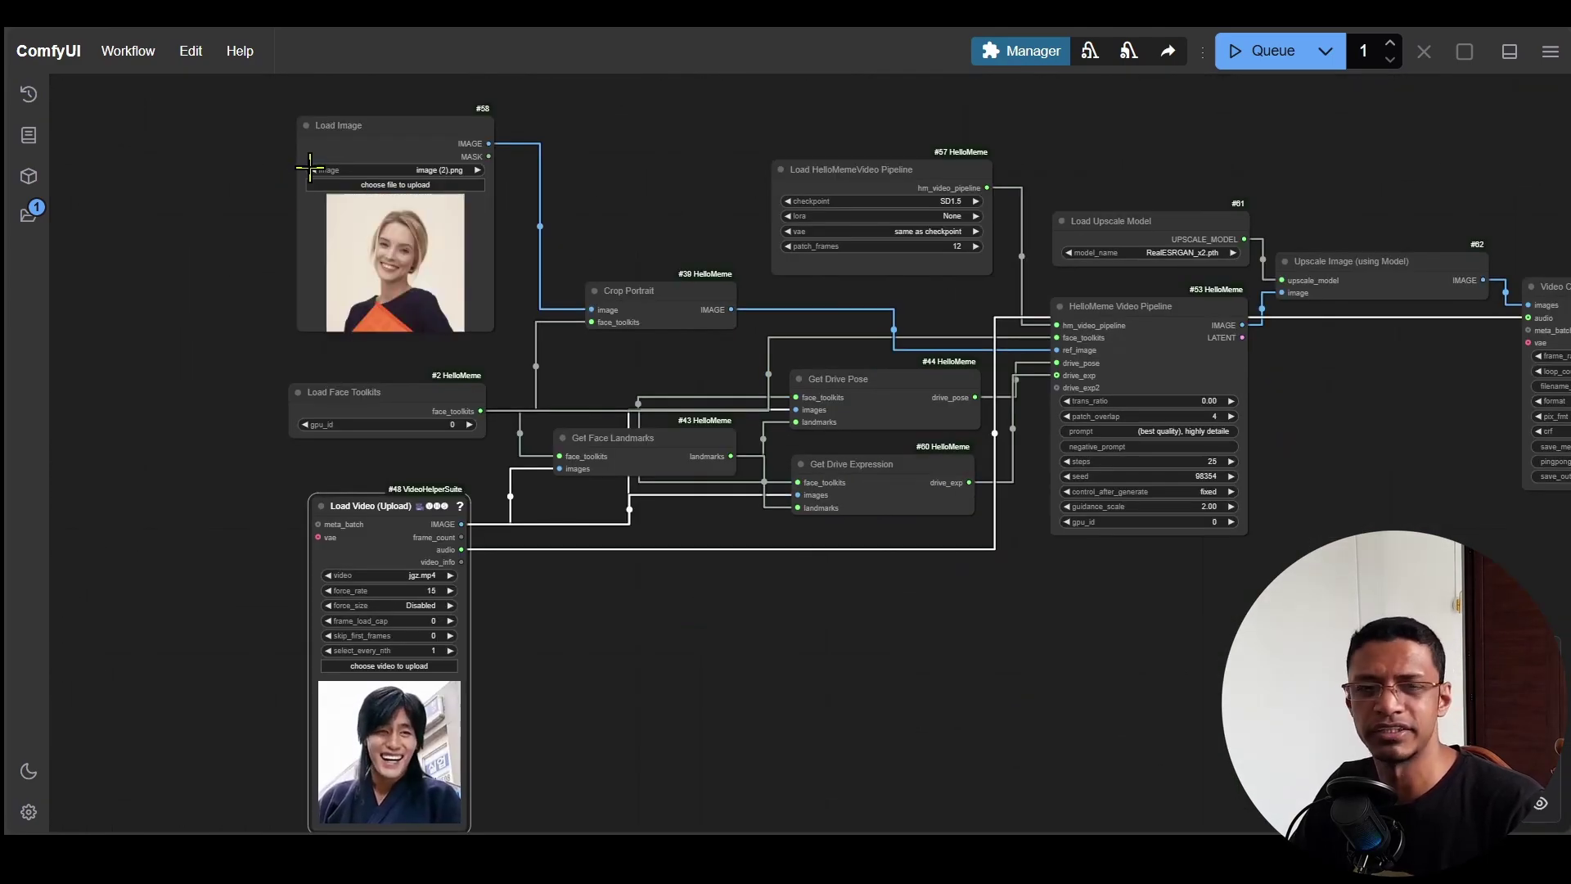
{"action": "left_click", "coordinate": [446, 171]}
Set the checkpoint of Load HelloMemeVideo Pipeline to realisticVisionV51_v51VAE.safetensors and queue the workflow
{"action": "scroll", "coordinate": [622, 325], "scroll_direction": "up", "scroll_amount": 8}
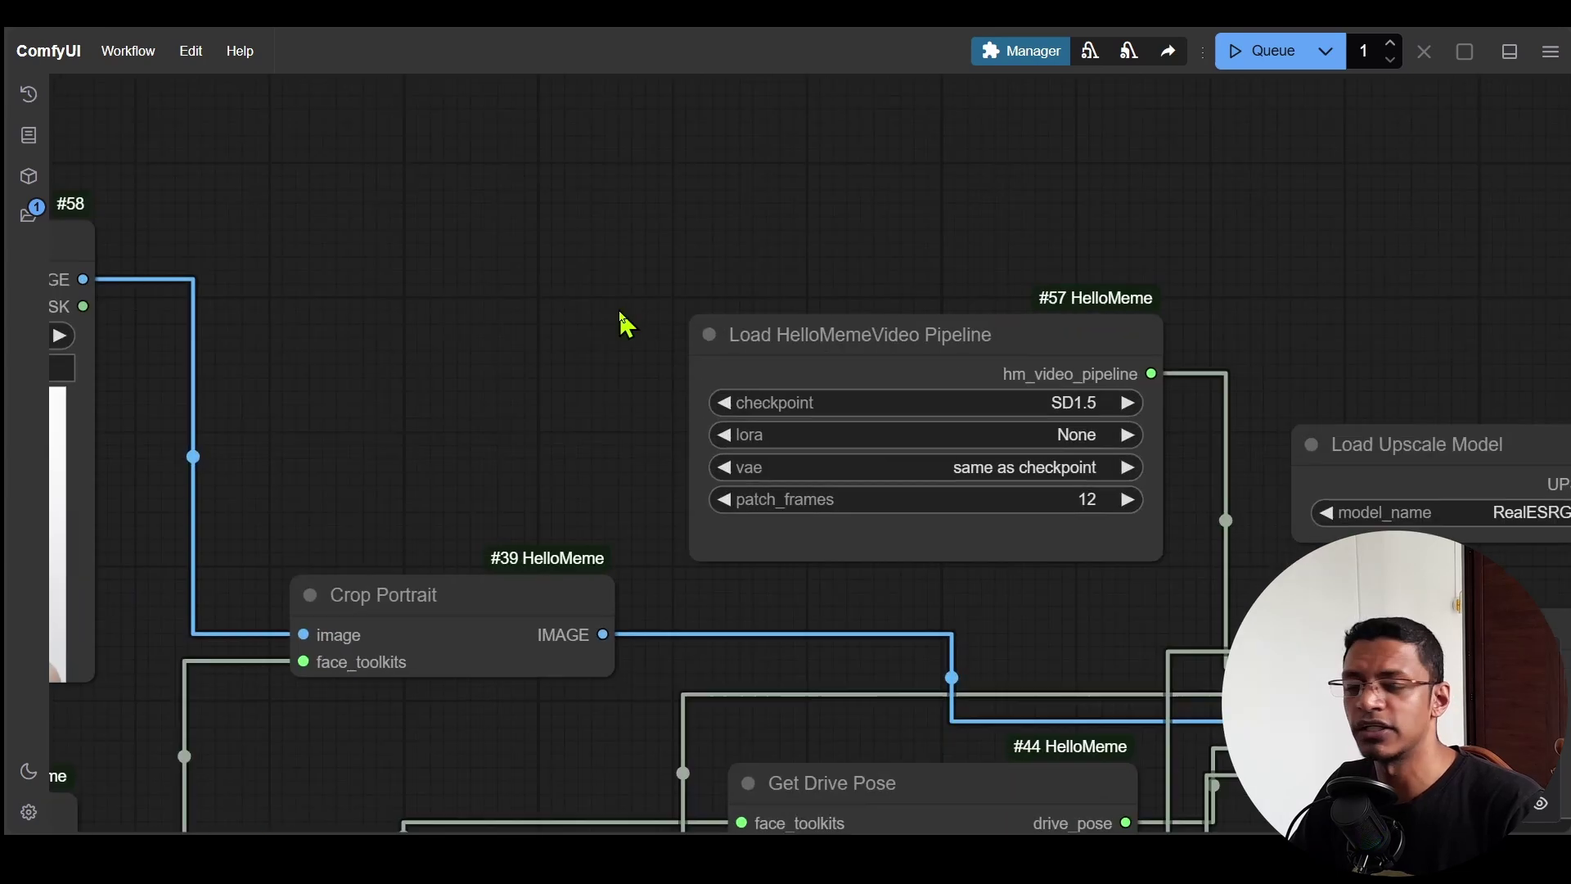
{"action": "scroll", "coordinate": [626, 327], "scroll_direction": "up", "scroll_amount": 2}
{"action": "left_click_drag", "start_coordinate": [654, 358], "coordinate": [473, 334]}
{"action": "left_click", "coordinate": [956, 387]}
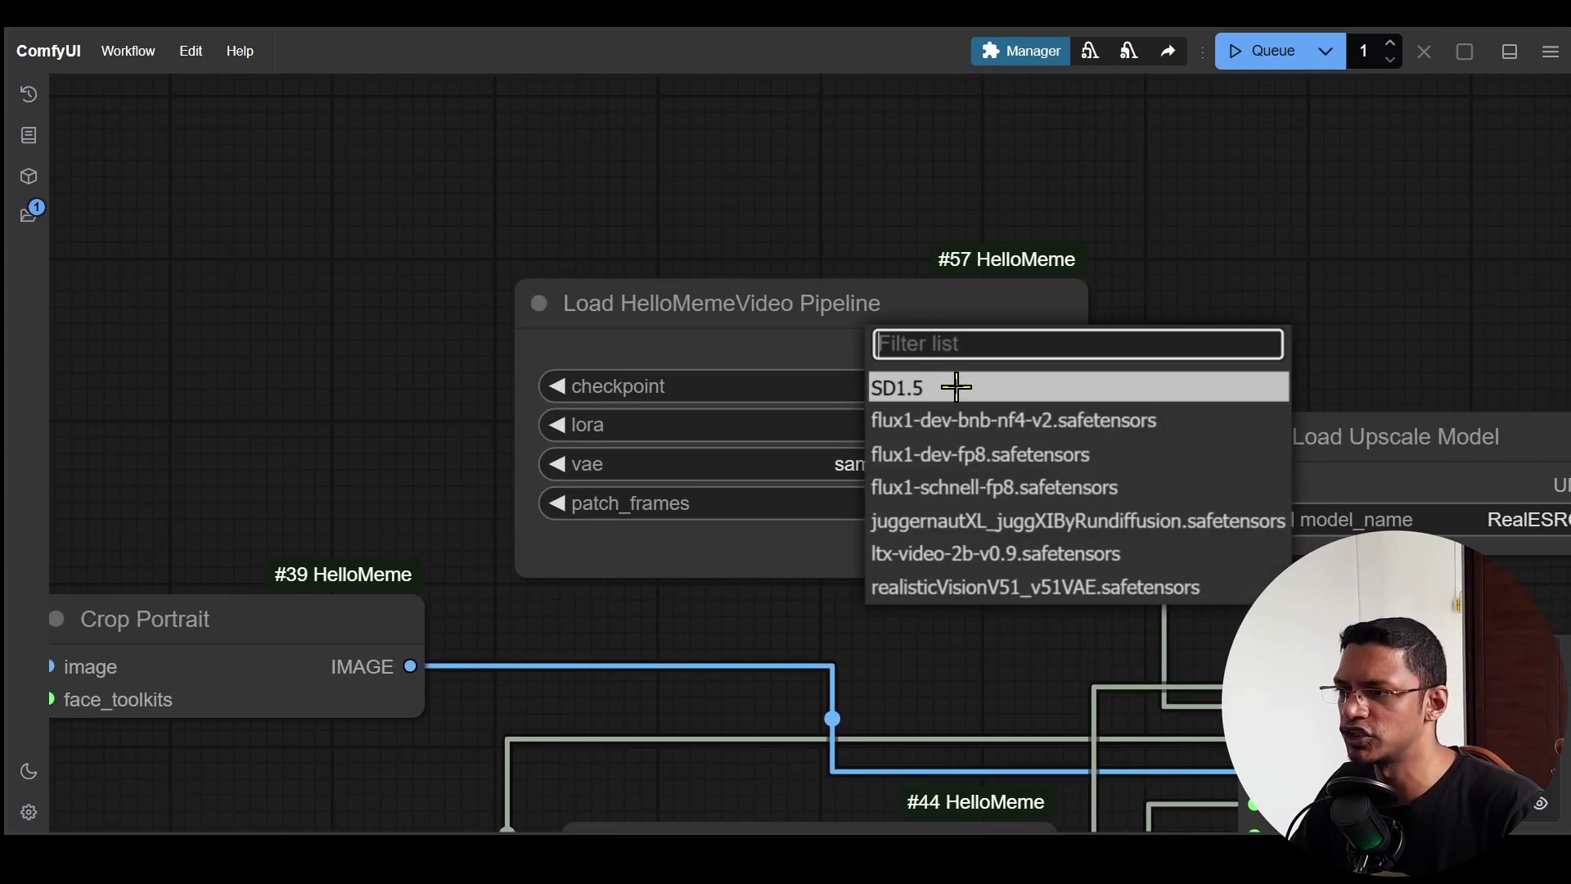
{"action": "left_click", "coordinate": [1035, 587]}
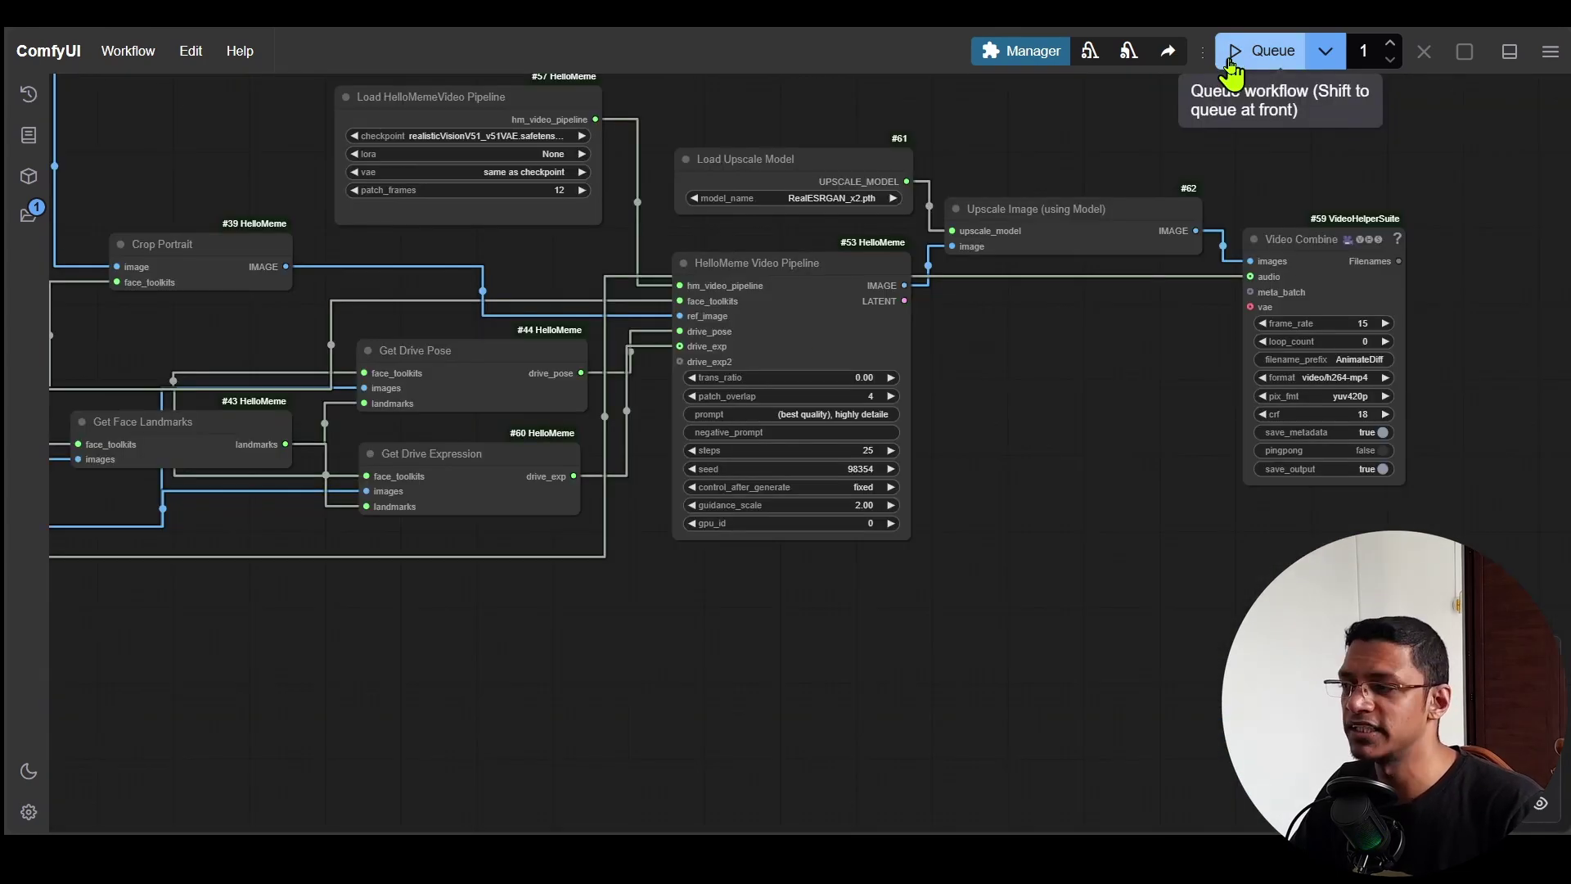
{"action": "left_click", "coordinate": [1232, 70]}
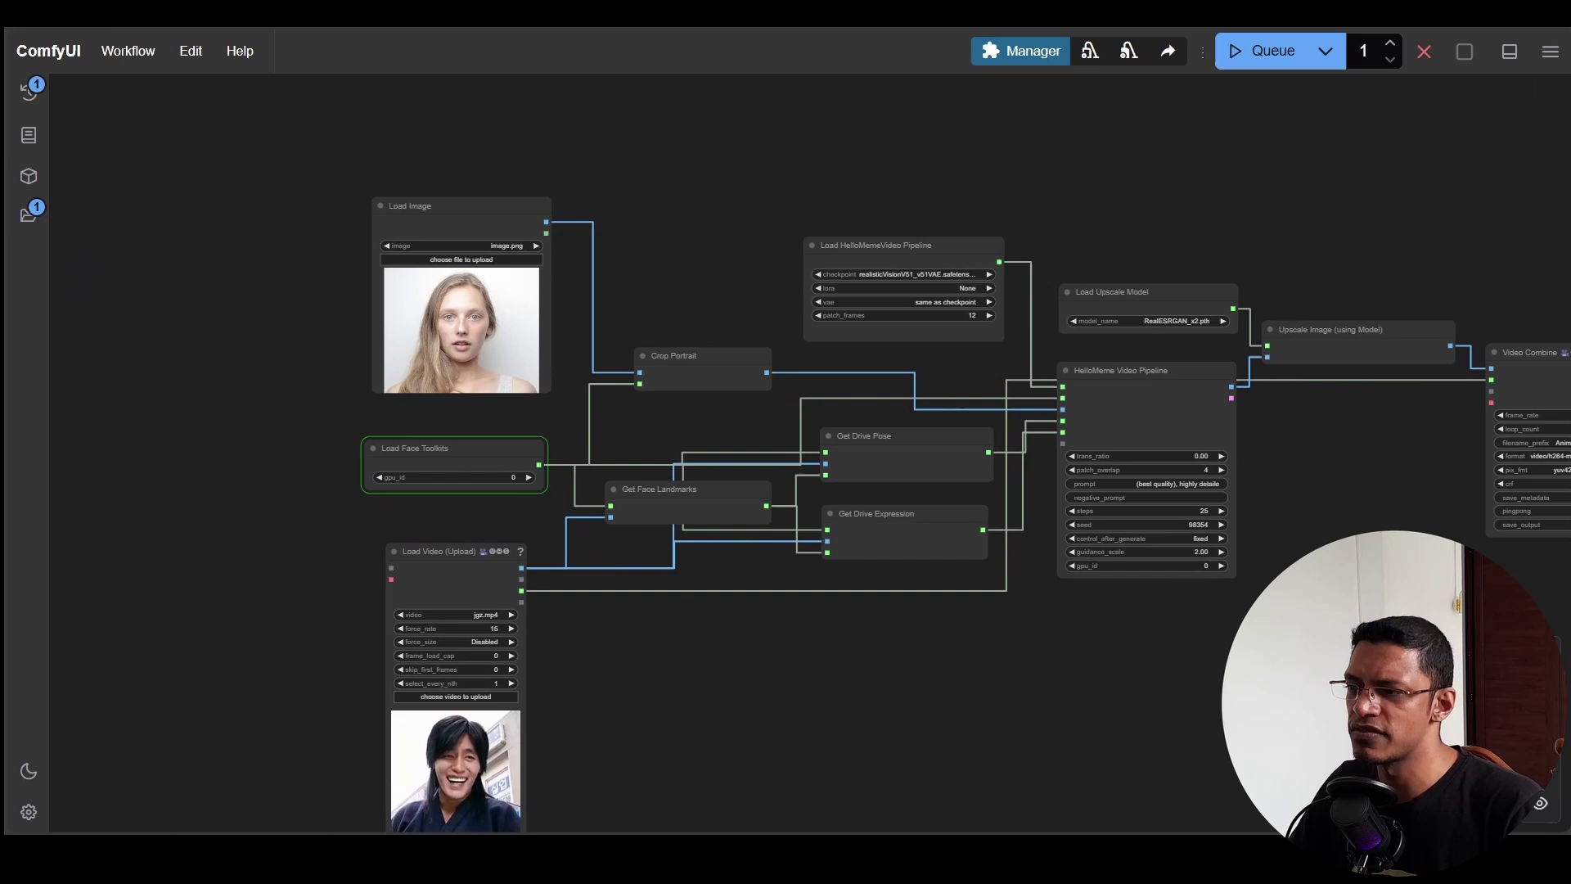
Follow the progress of the running video workflow across its nodes and open Task Manager to check resource usage
{"action": "left_click_drag", "start_coordinate": [1236, 683], "coordinate": [1096, 609]}
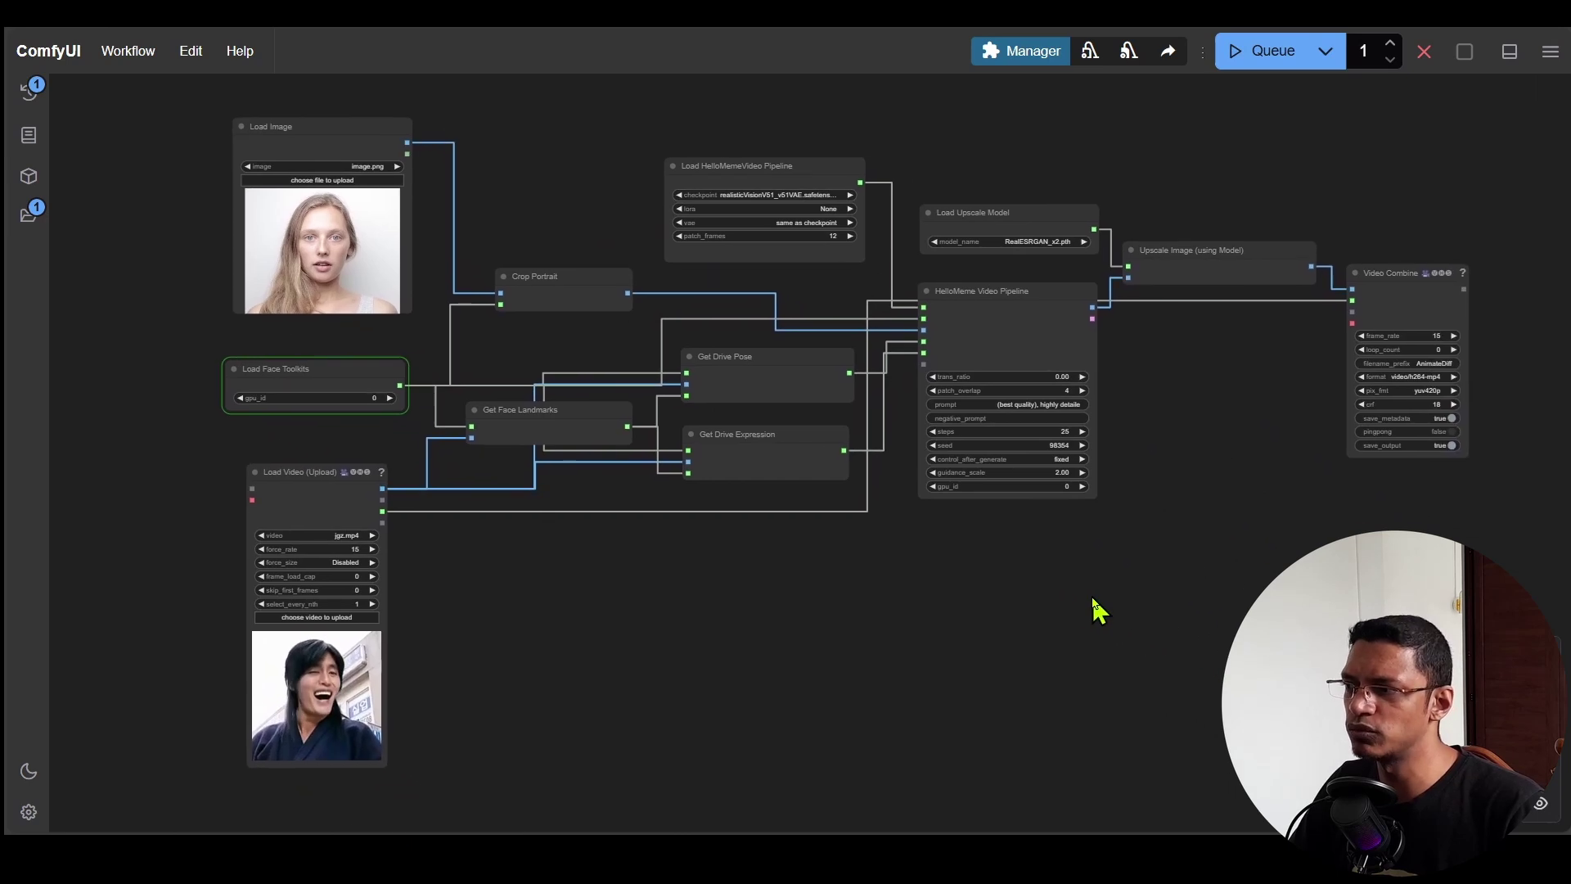
{"action": "scroll", "coordinate": [1028, 611], "scroll_direction": "up", "scroll_amount": 1}
{"action": "left_click_drag", "start_coordinate": [958, 633], "coordinate": [953, 605]}
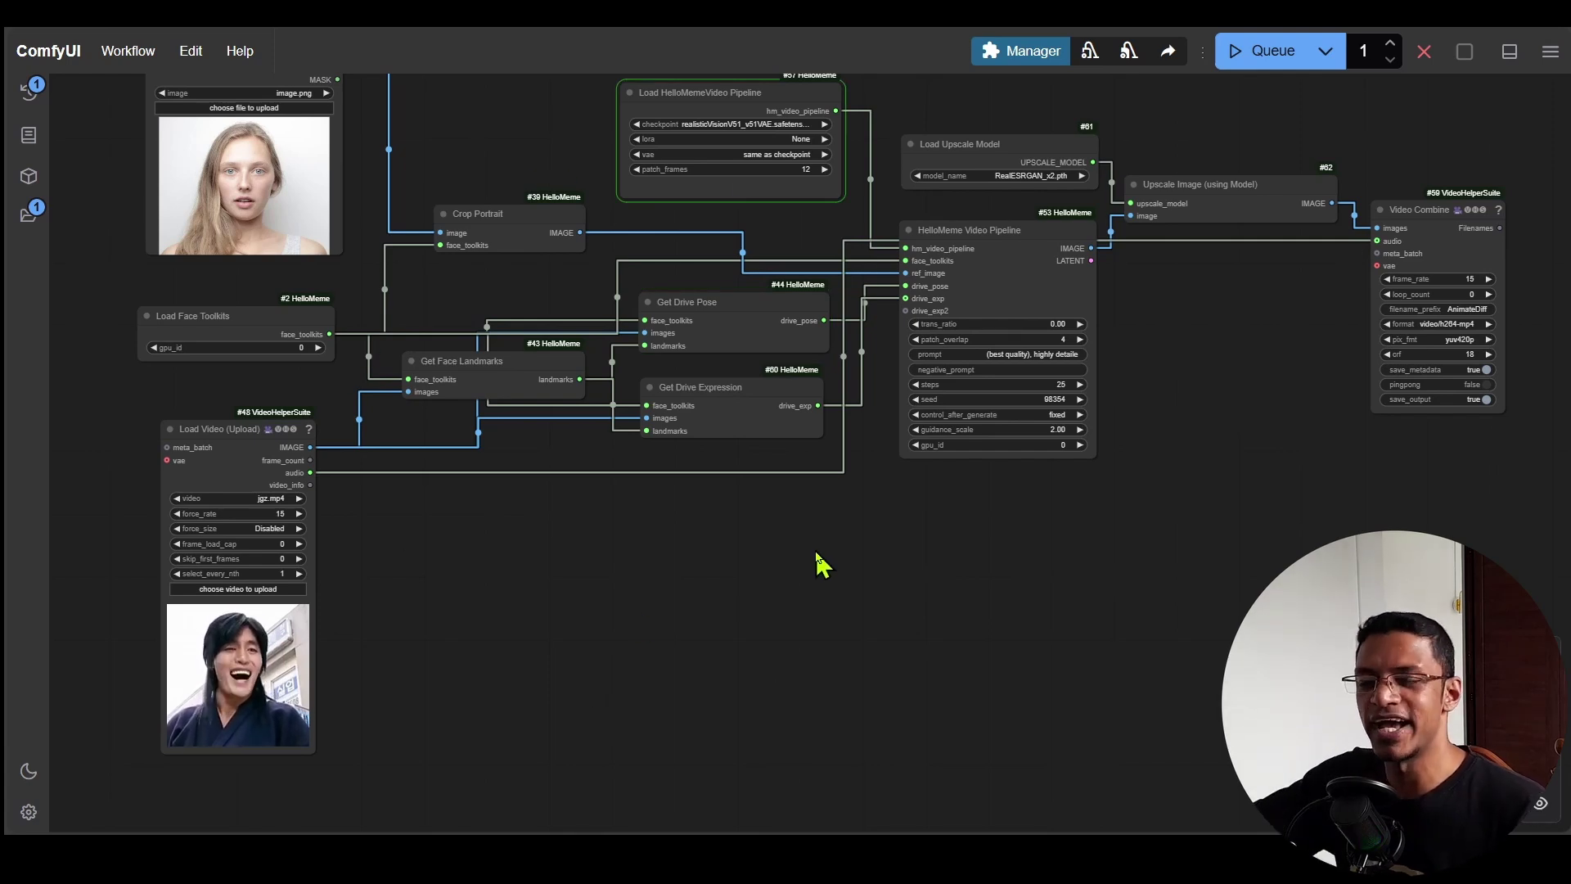
{"action": "key", "text": "ctrl+shift+Escape"}
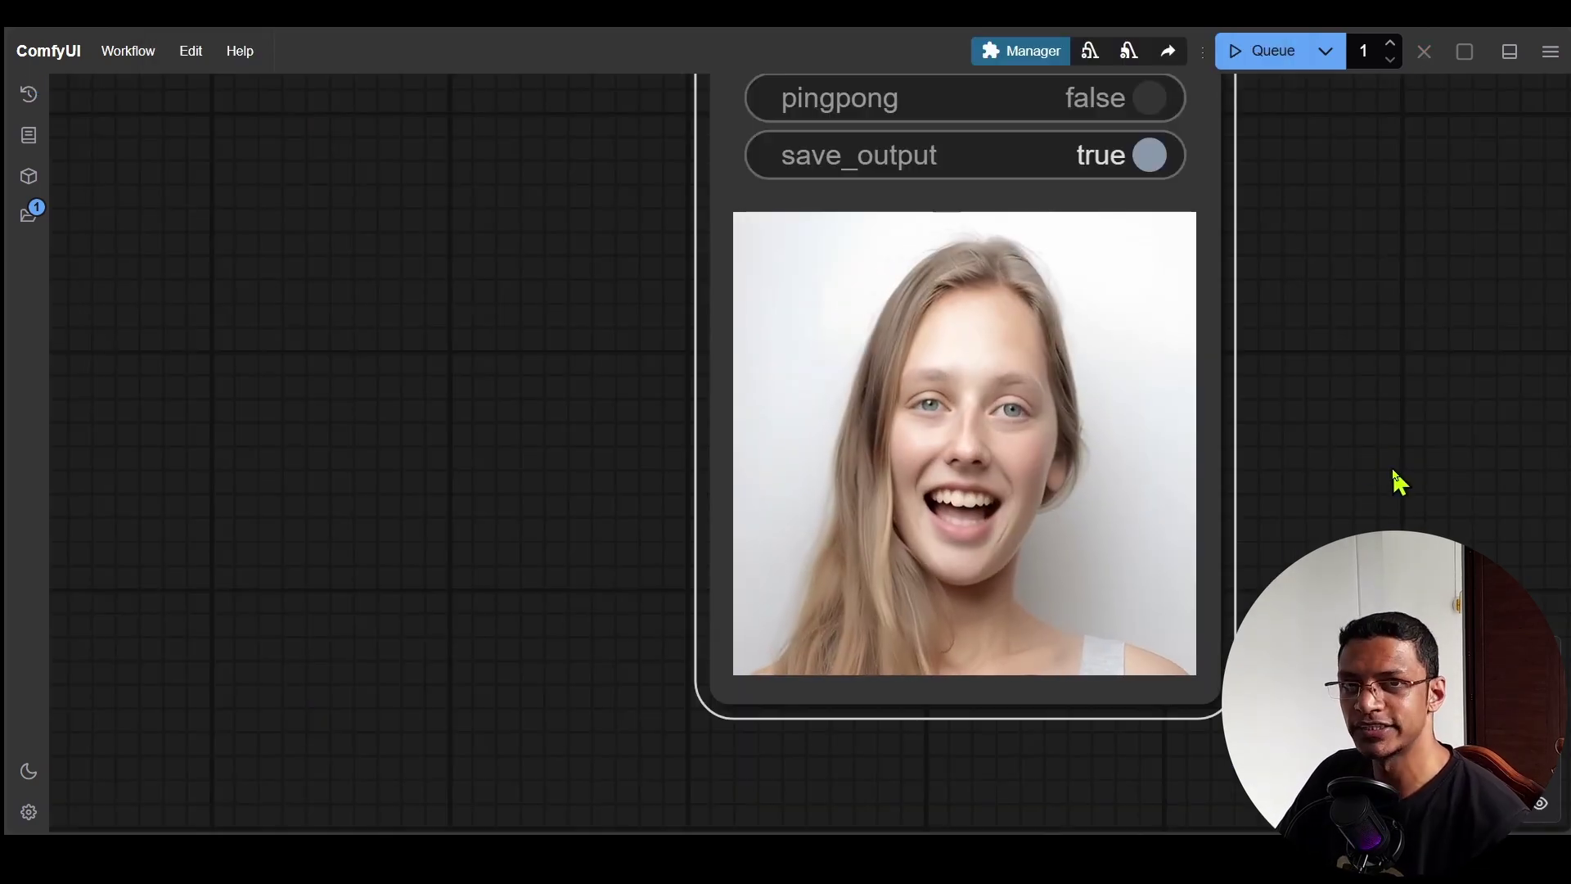
Play and examine the generated video in the Video Combine node and compare it with the driving video
{"action": "scroll", "coordinate": [1364, 484], "scroll_direction": "up", "scroll_amount": 3}
{"action": "left_click_drag", "start_coordinate": [1305, 479], "coordinate": [1259, 512]}
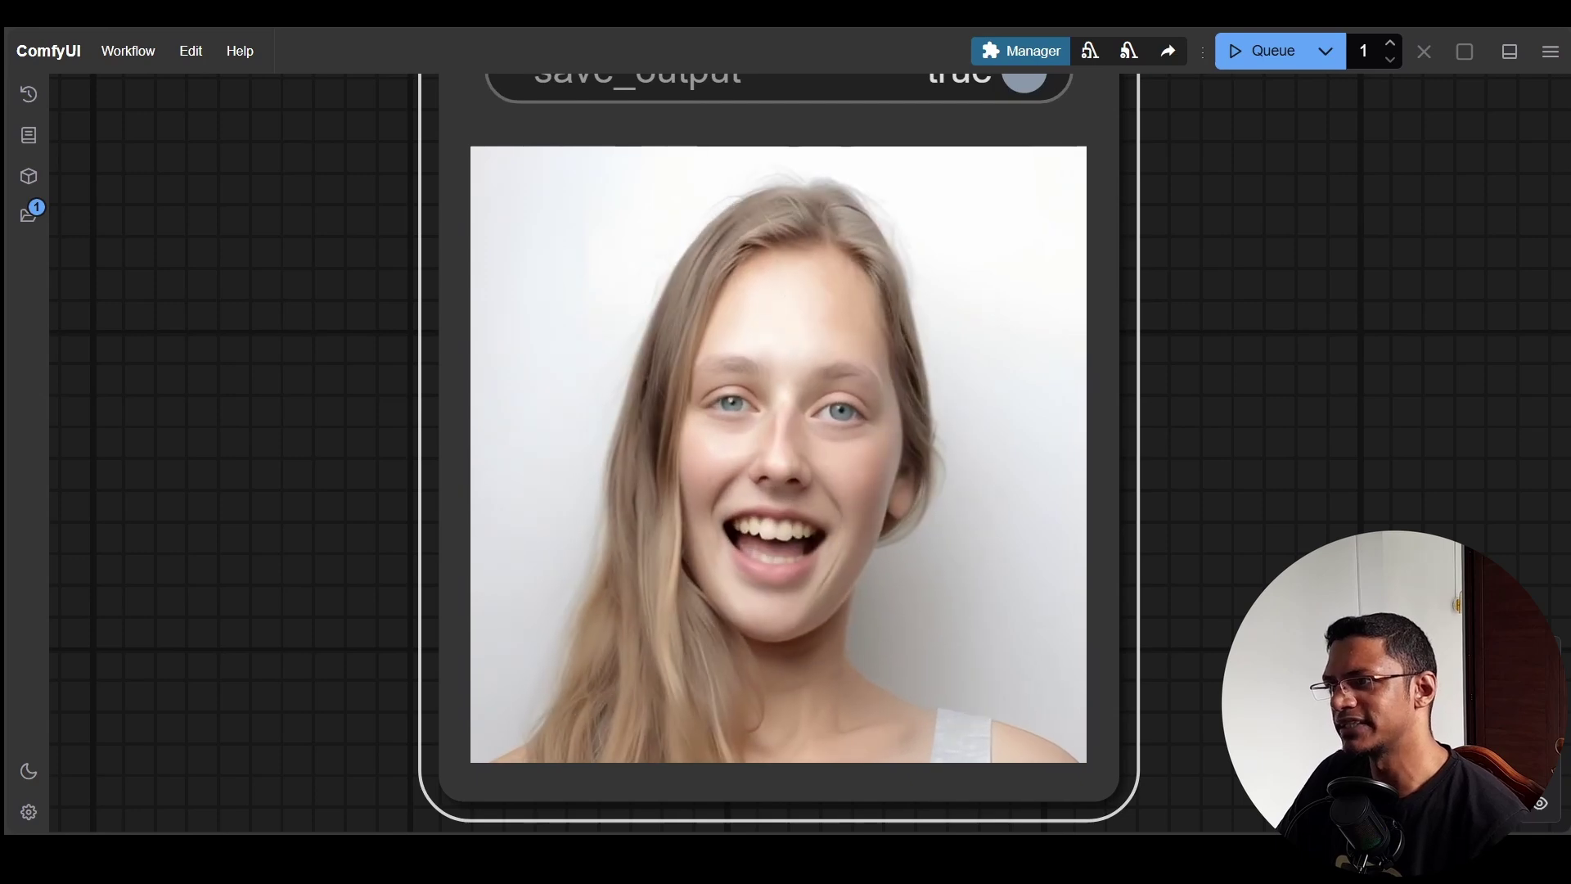
{"action": "mouse_move", "coordinate": [937, 514]}
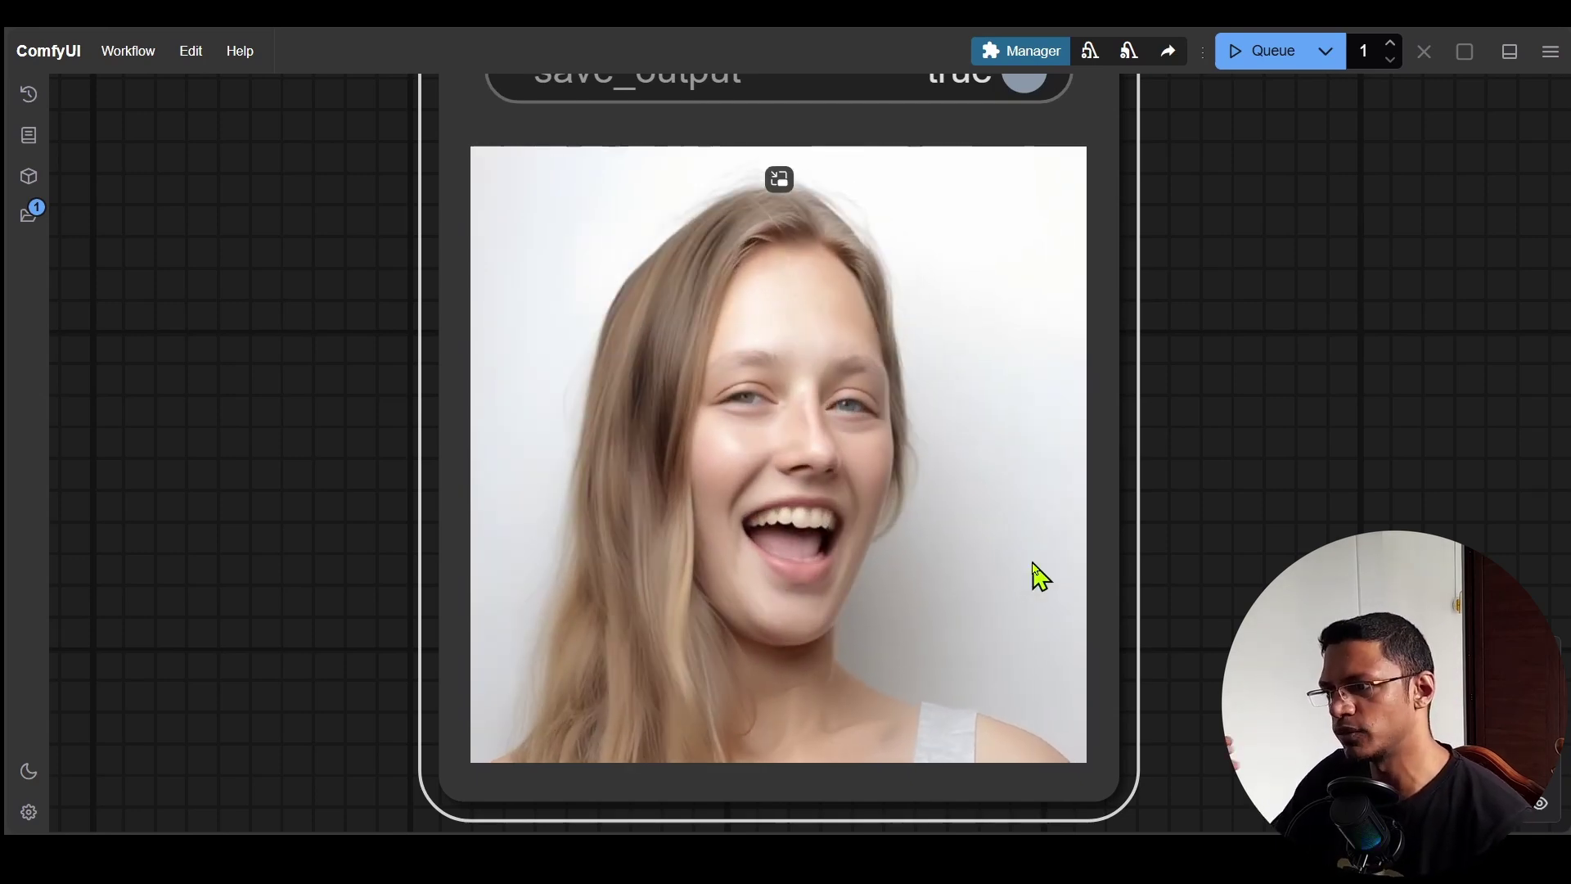
{"action": "mouse_move", "coordinate": [891, 635]}
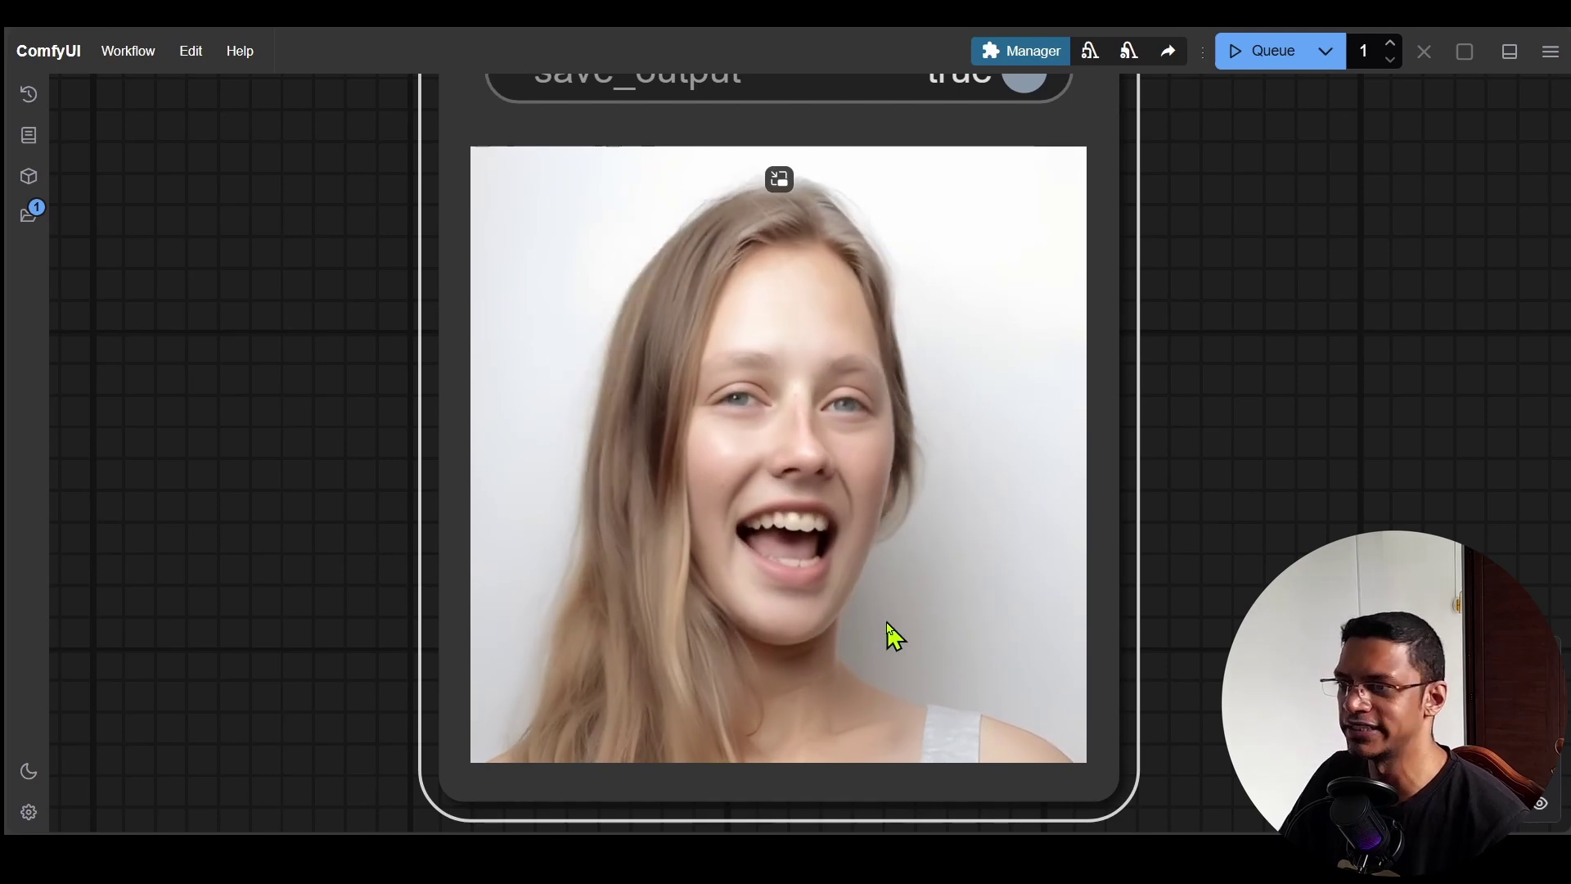
{"action": "scroll", "coordinate": [671, 533], "scroll_direction": "down", "scroll_amount": 3}
{"action": "scroll", "coordinate": [659, 559], "scroll_direction": "down", "scroll_amount": 3}
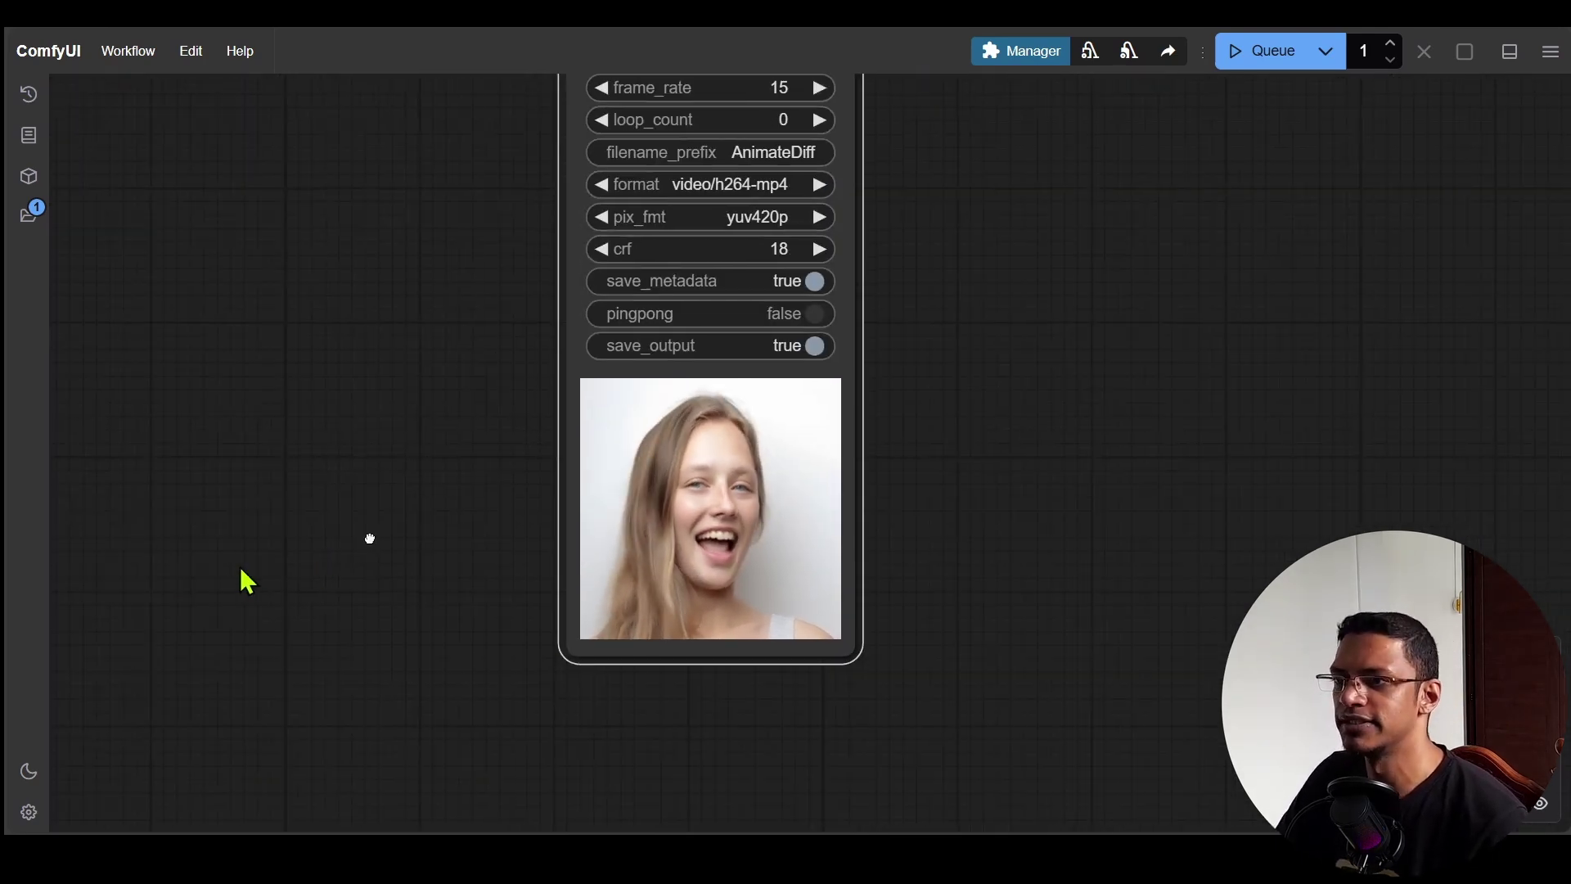
{"action": "left_click_drag", "start_coordinate": [246, 579], "coordinate": [940, 508]}
{"action": "scroll", "coordinate": [709, 630], "scroll_direction": "down", "scroll_amount": 1}
{"action": "left_click_drag", "start_coordinate": [709, 630], "coordinate": [965, 564]}
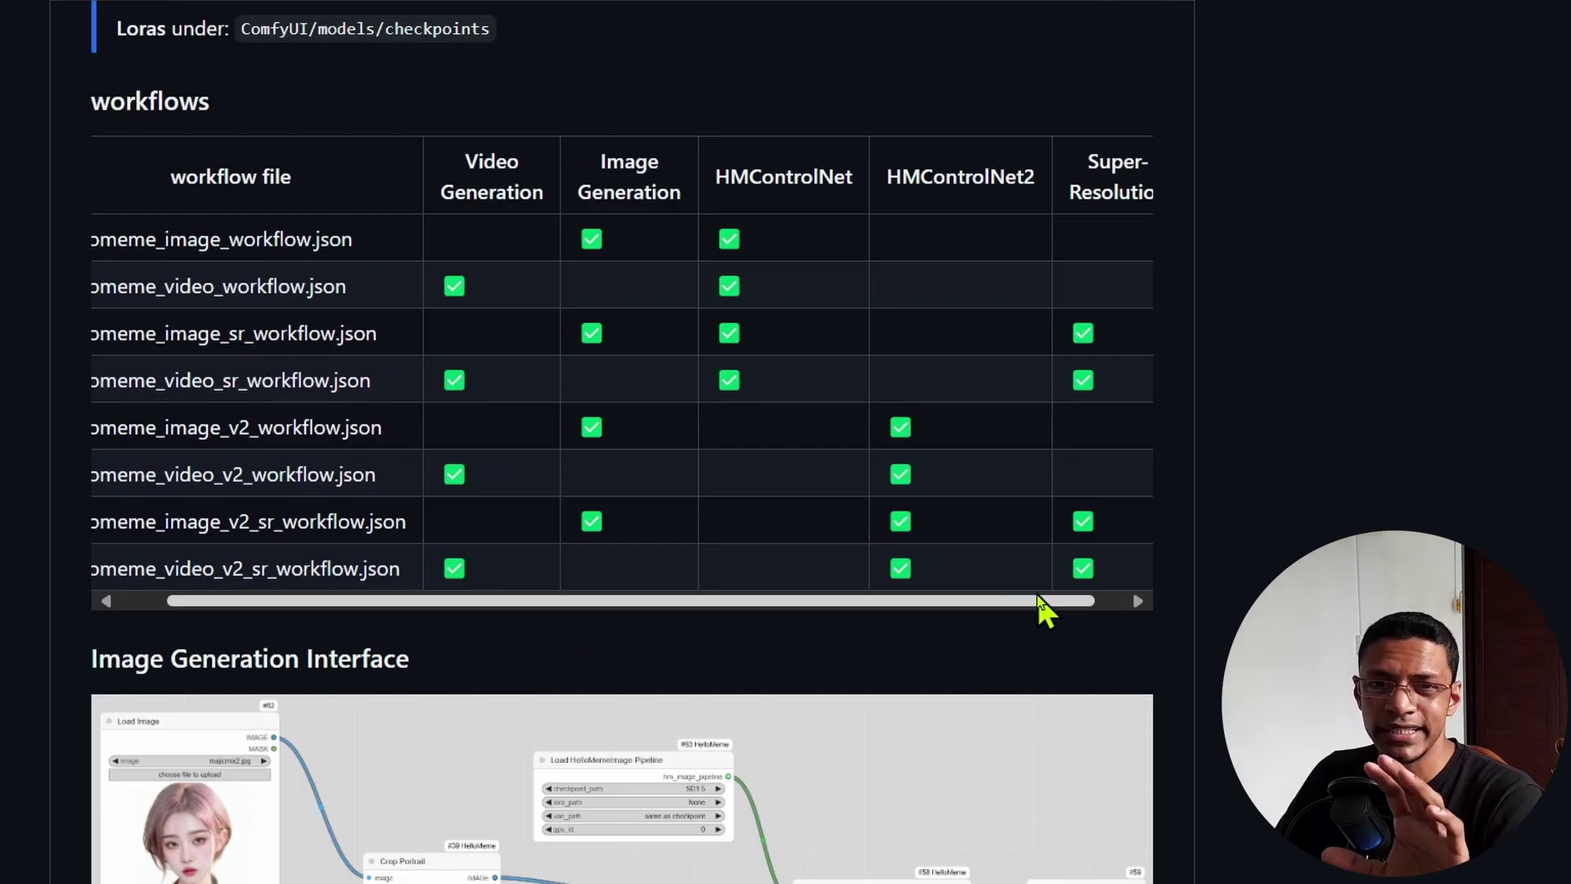
Switch to the HelloMeme GitHub page and read the workflows table, comparing each workflow file's generation type, ControlNet version and super-resolution support
{"action": "left_click_drag", "start_coordinate": [1037, 602], "coordinate": [947, 603]}
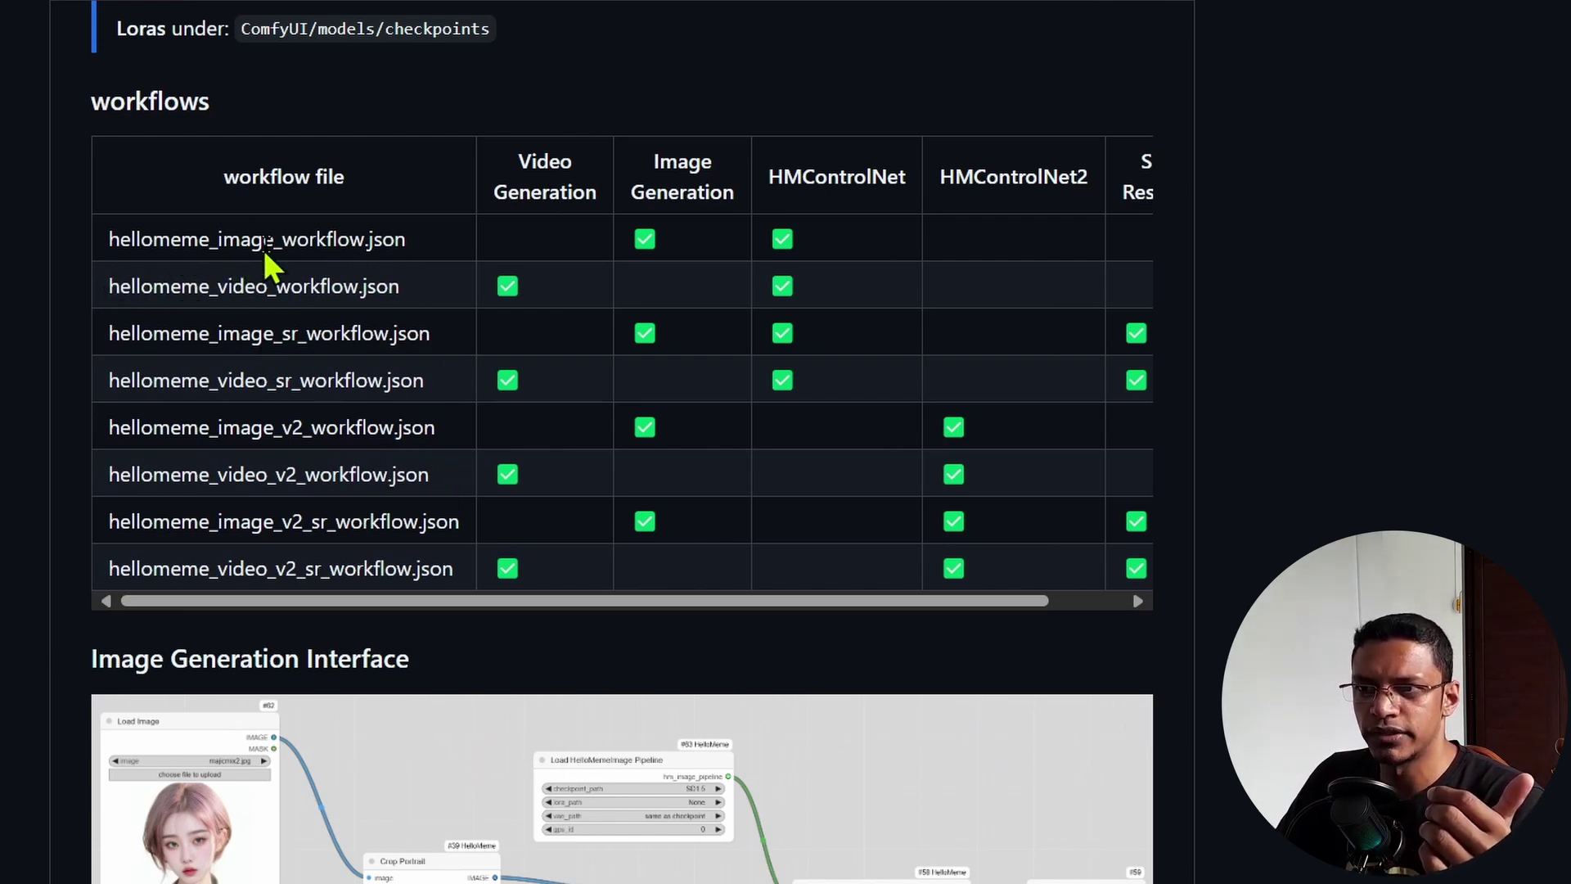
{"action": "left_click_drag", "start_coordinate": [406, 239], "coordinate": [88, 248]}
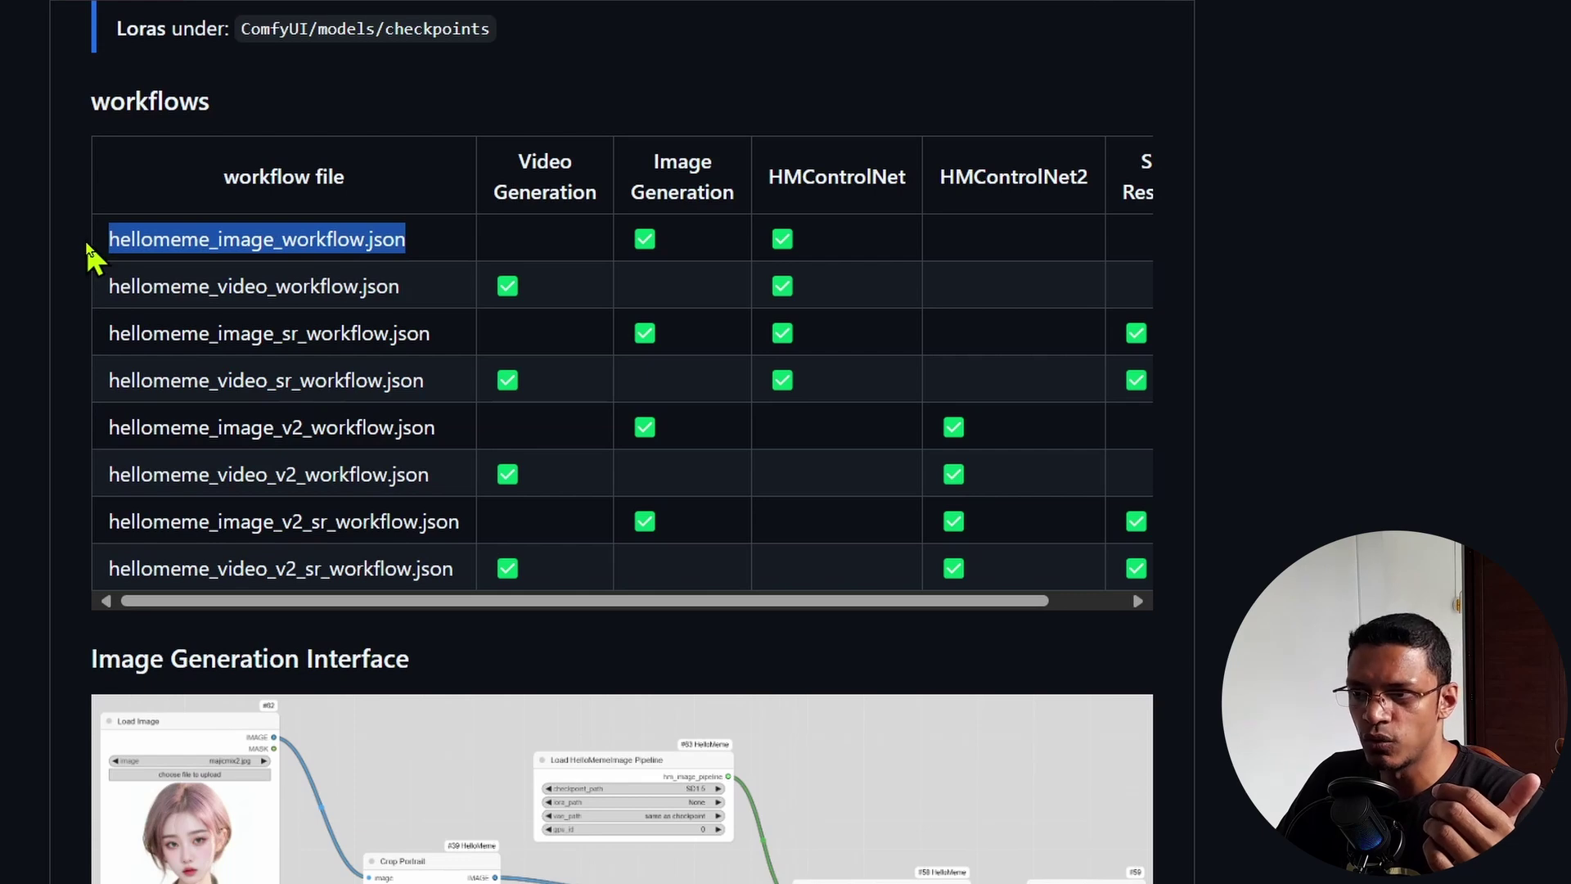
{"action": "left_click_drag", "start_coordinate": [131, 287], "coordinate": [92, 284]}
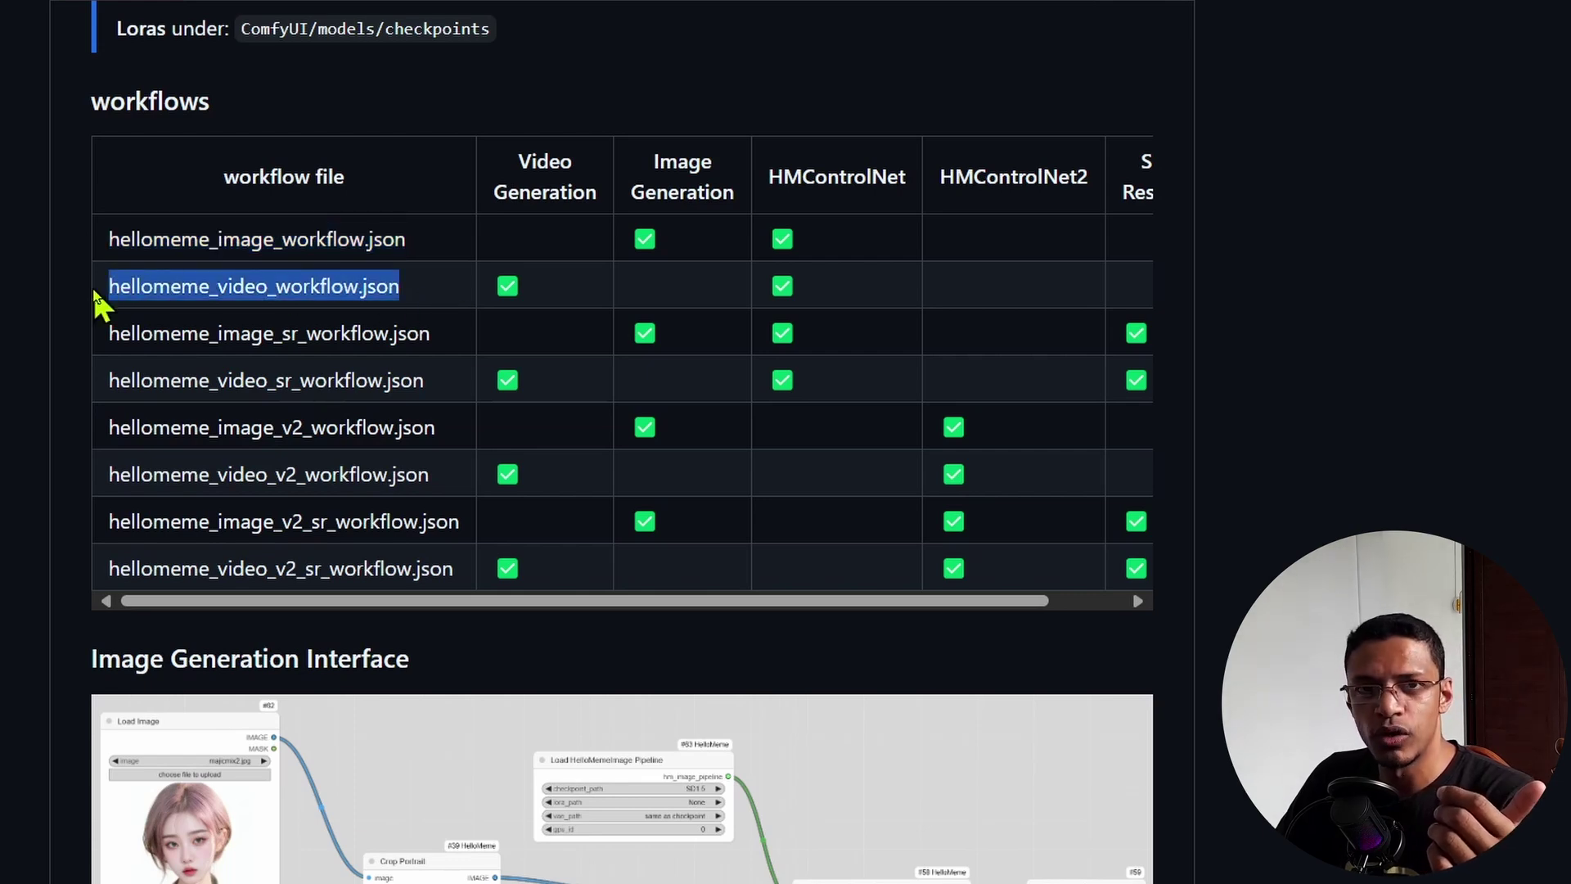
{"action": "left_click_drag", "start_coordinate": [210, 333], "coordinate": [354, 335]}
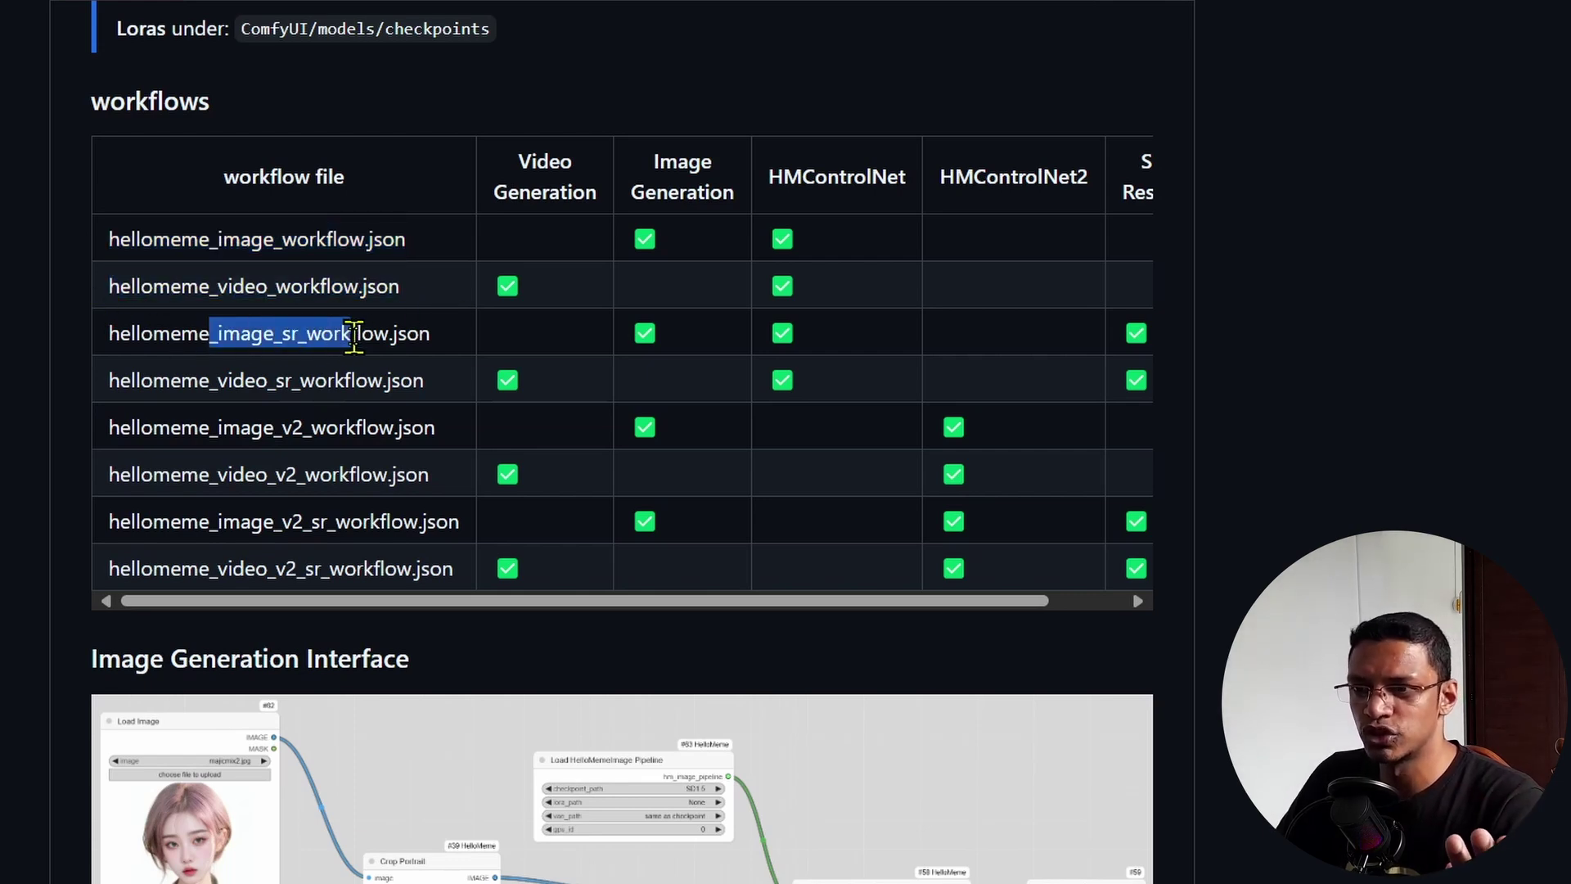
{"action": "left_click_drag", "start_coordinate": [246, 380], "coordinate": [412, 382]}
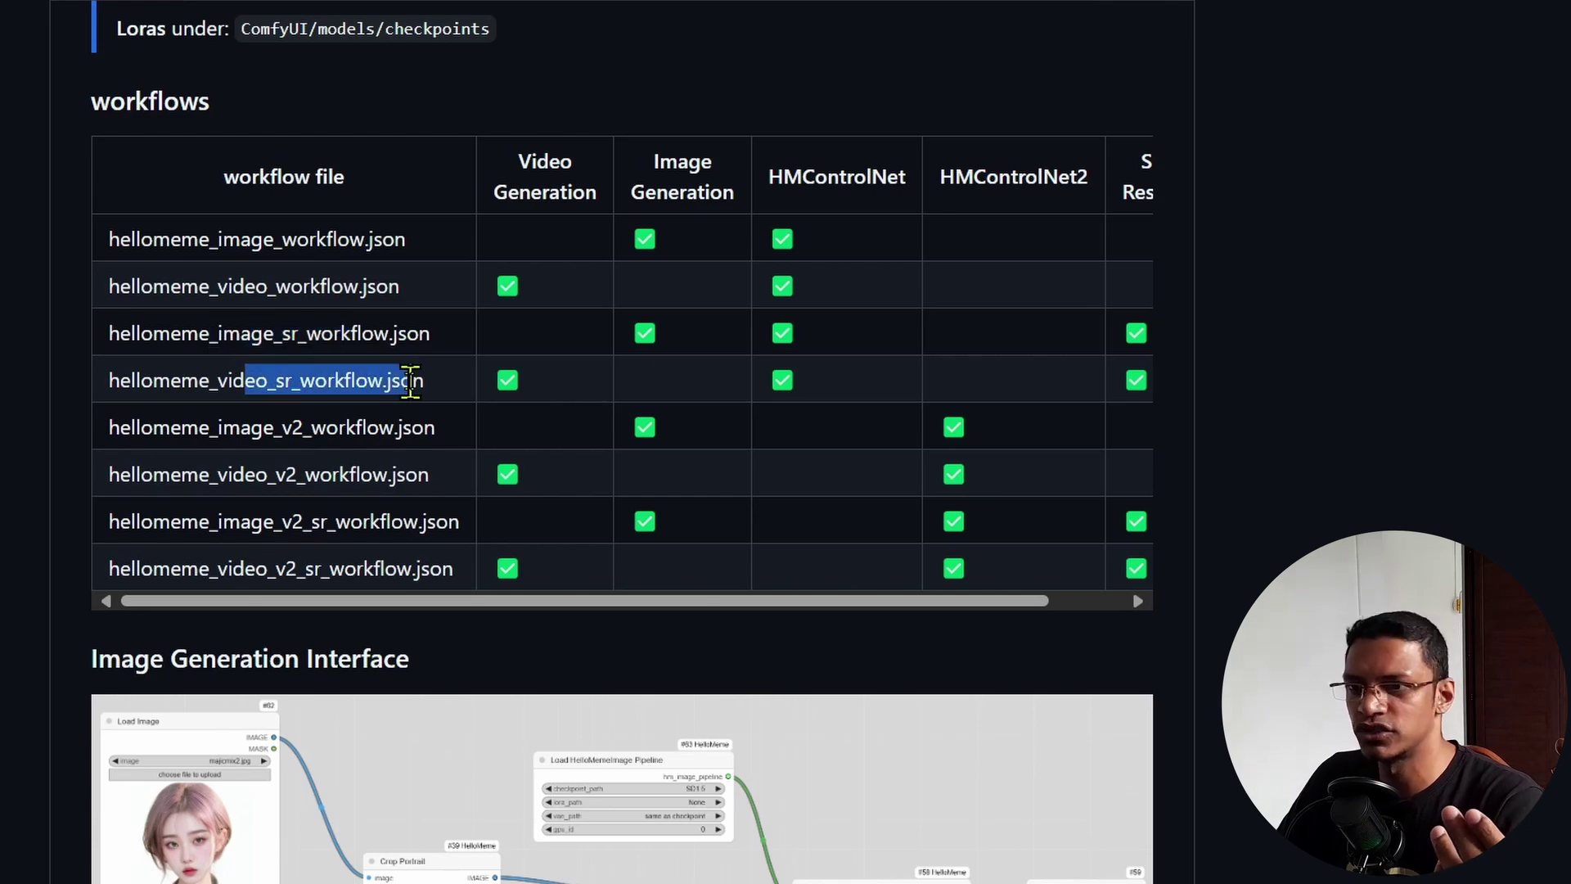
{"action": "left_click_drag", "start_coordinate": [219, 427], "coordinate": [321, 427]}
{"action": "left_click_drag", "start_coordinate": [255, 476], "coordinate": [373, 476]}
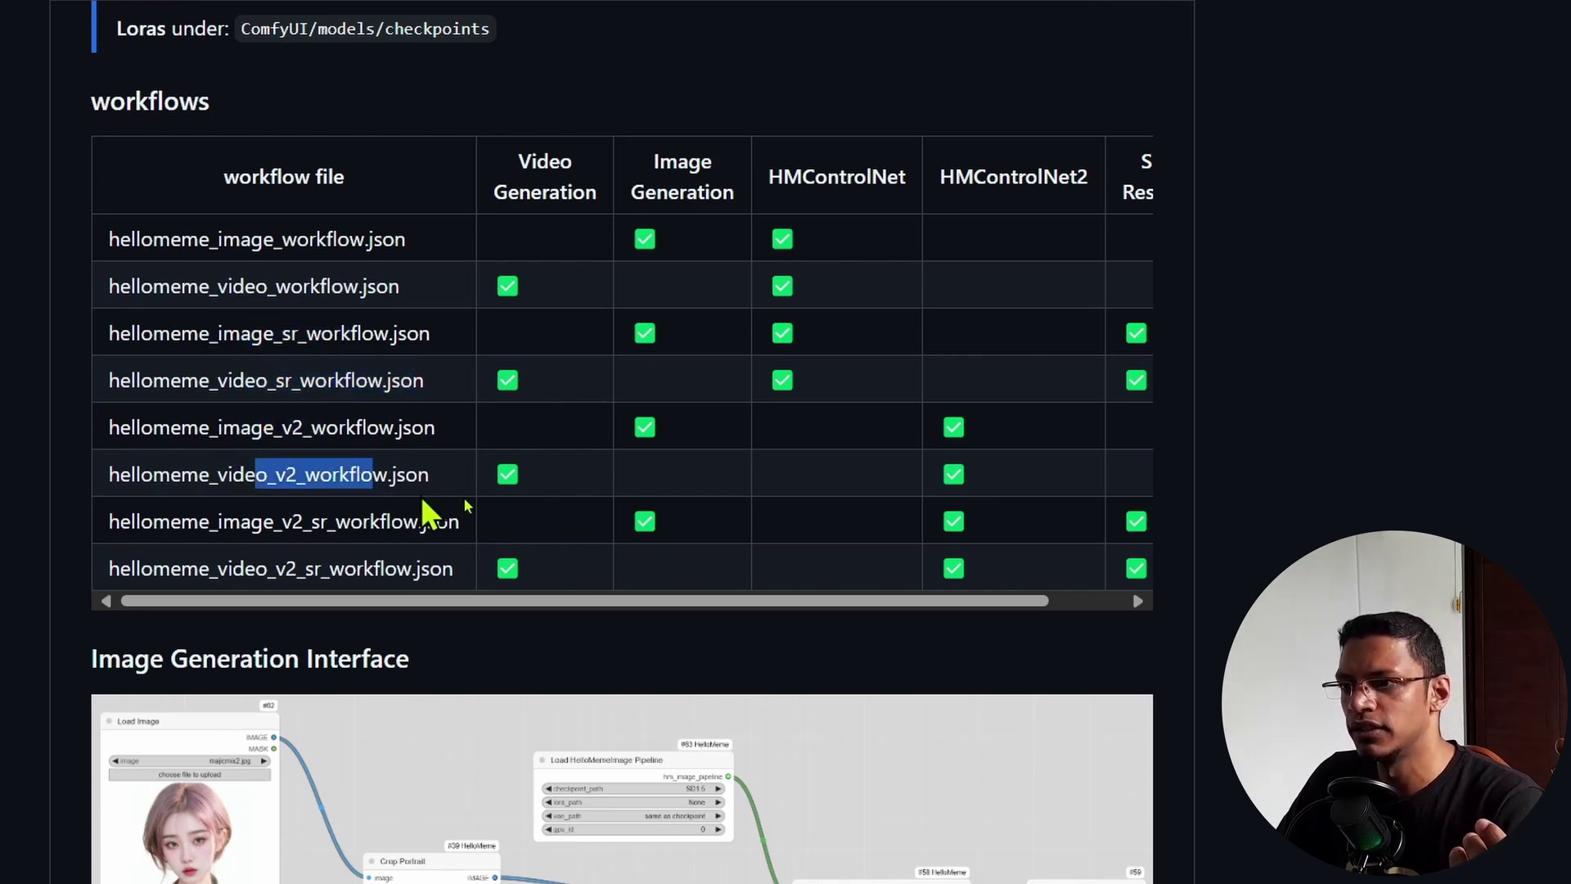
{"action": "left_click_drag", "start_coordinate": [1020, 177], "coordinate": [1115, 196]}
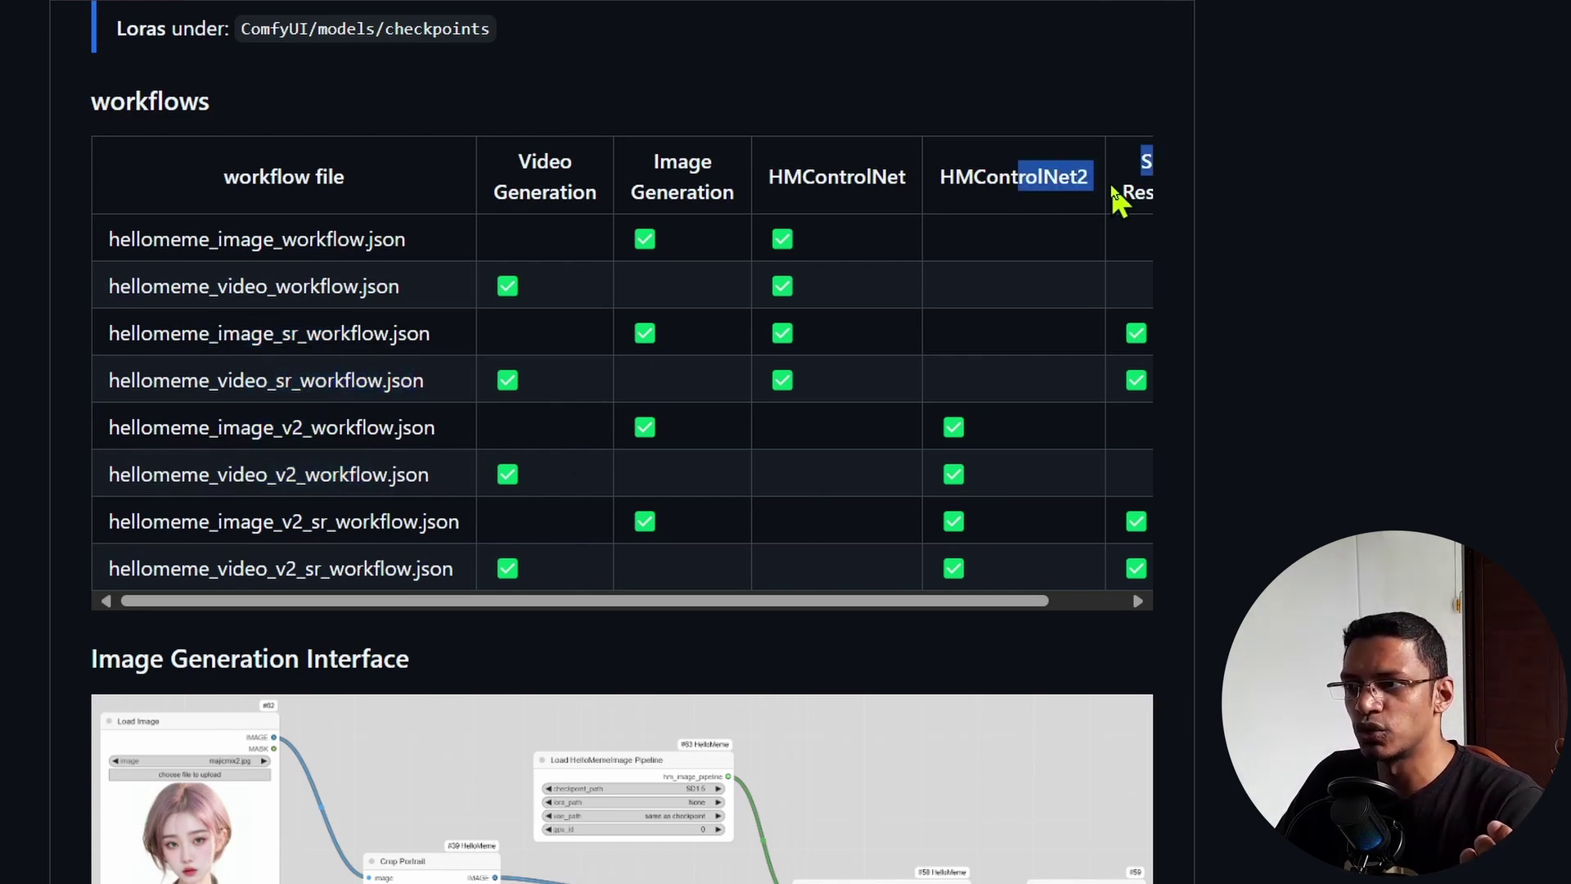
{"action": "left_click_drag", "start_coordinate": [213, 521], "coordinate": [378, 521]}
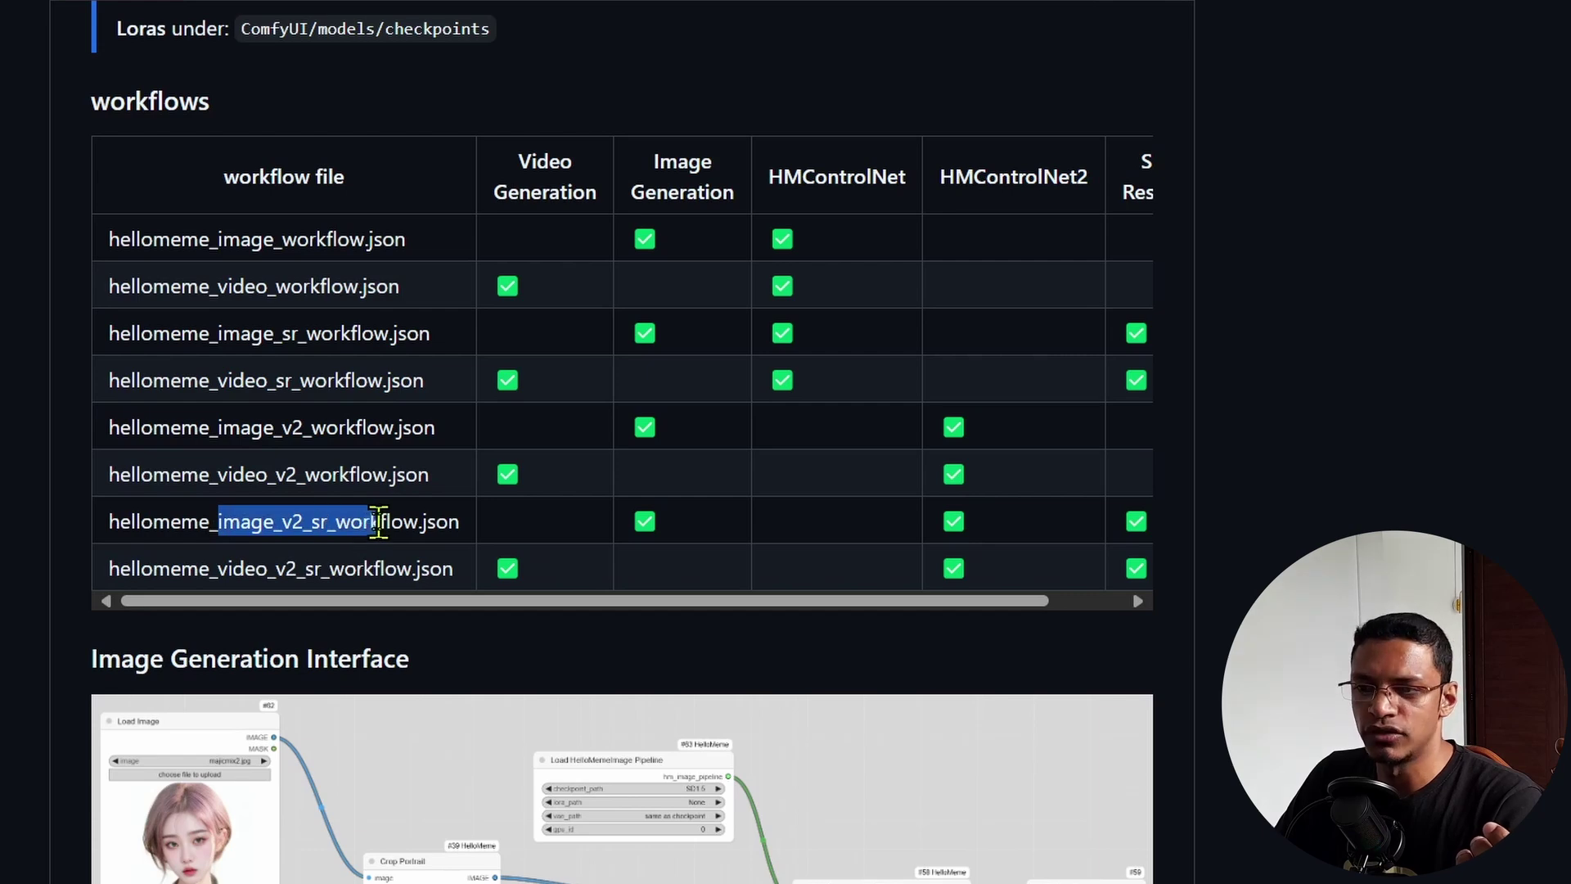
{"action": "left_click_drag", "start_coordinate": [274, 569], "coordinate": [739, 622]}
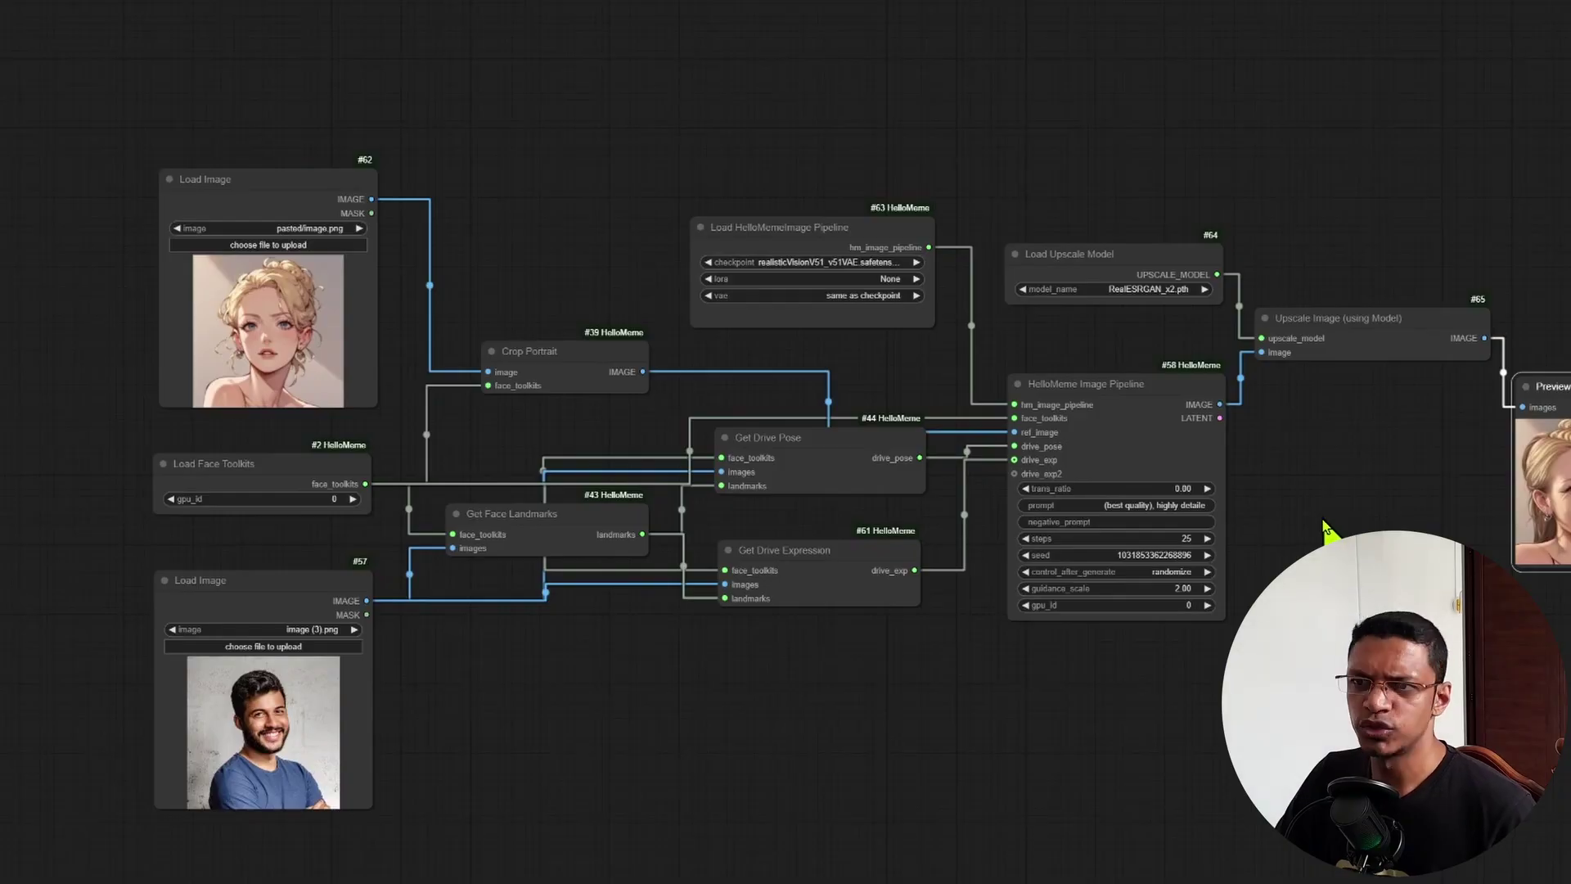
In the ComfyUI image workflow, examine the illustrated reference portrait in Load Image #62 and the generated result in Preview Image
{"action": "scroll", "coordinate": [123, 241], "scroll_direction": "up", "scroll_amount": 10}
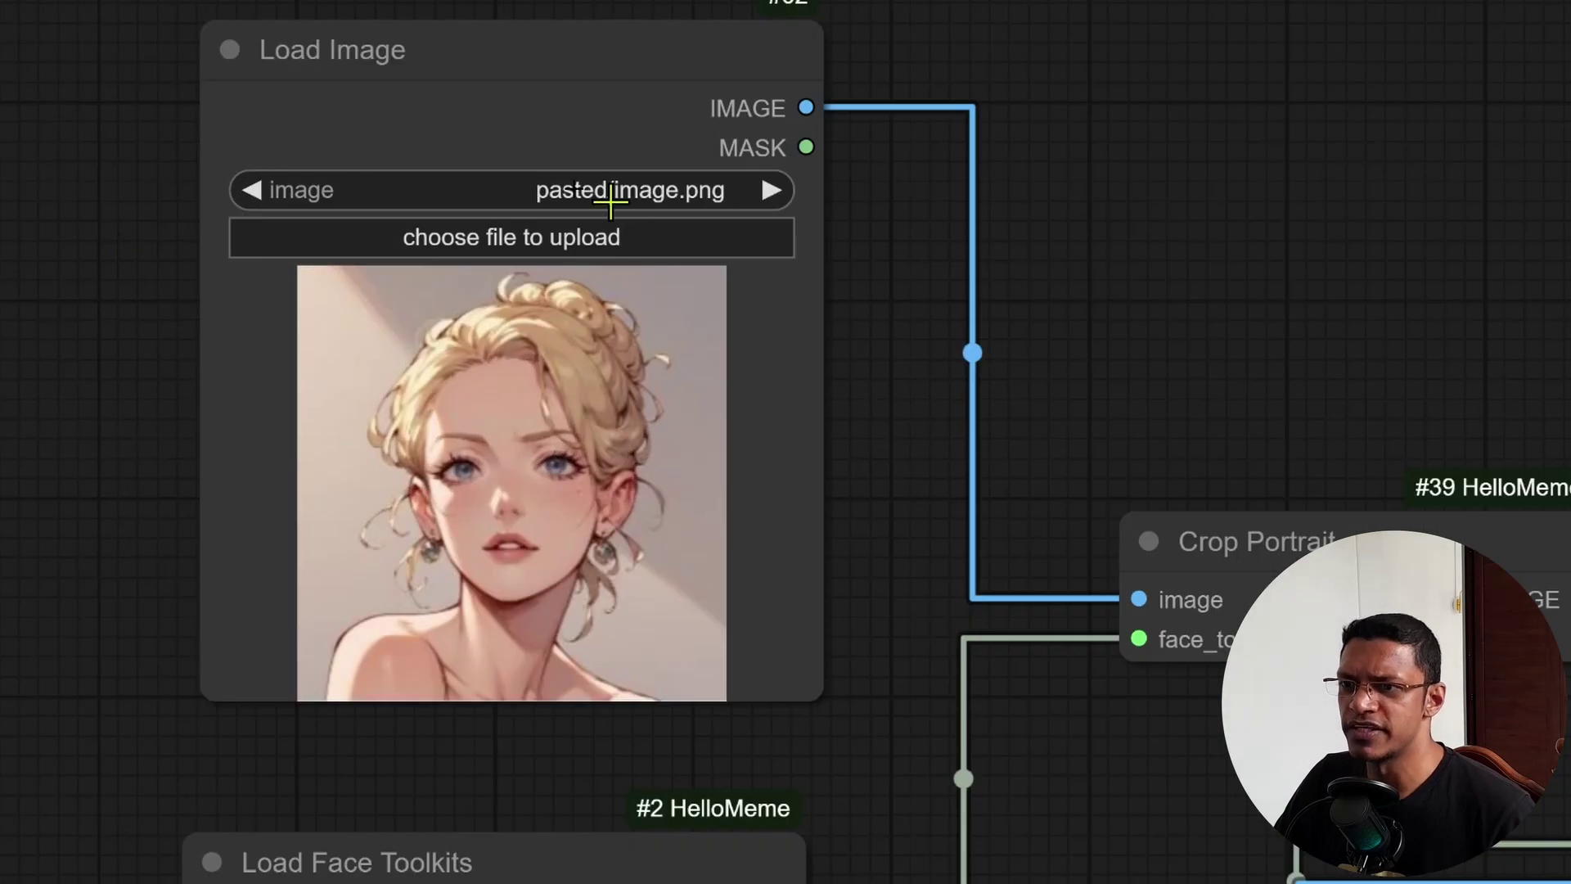
{"action": "scroll", "coordinate": [1235, 319], "scroll_direction": "down", "scroll_amount": 7}
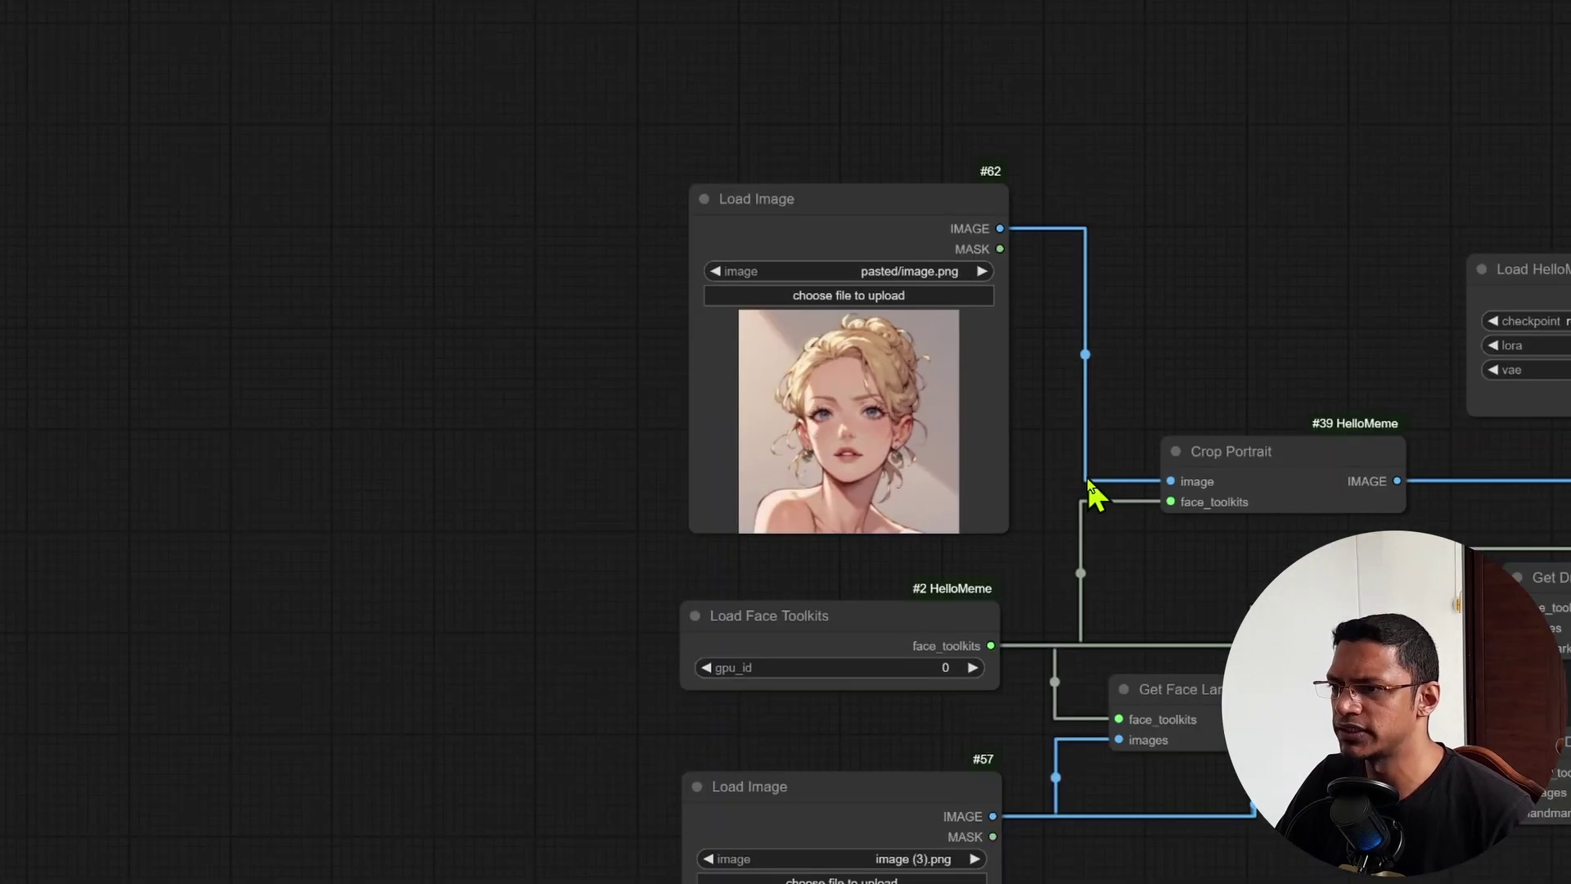
{"action": "scroll", "coordinate": [961, 409], "scroll_direction": "down", "scroll_amount": 5}
{"action": "scroll", "coordinate": [1115, 104], "scroll_direction": "up", "scroll_amount": 5}
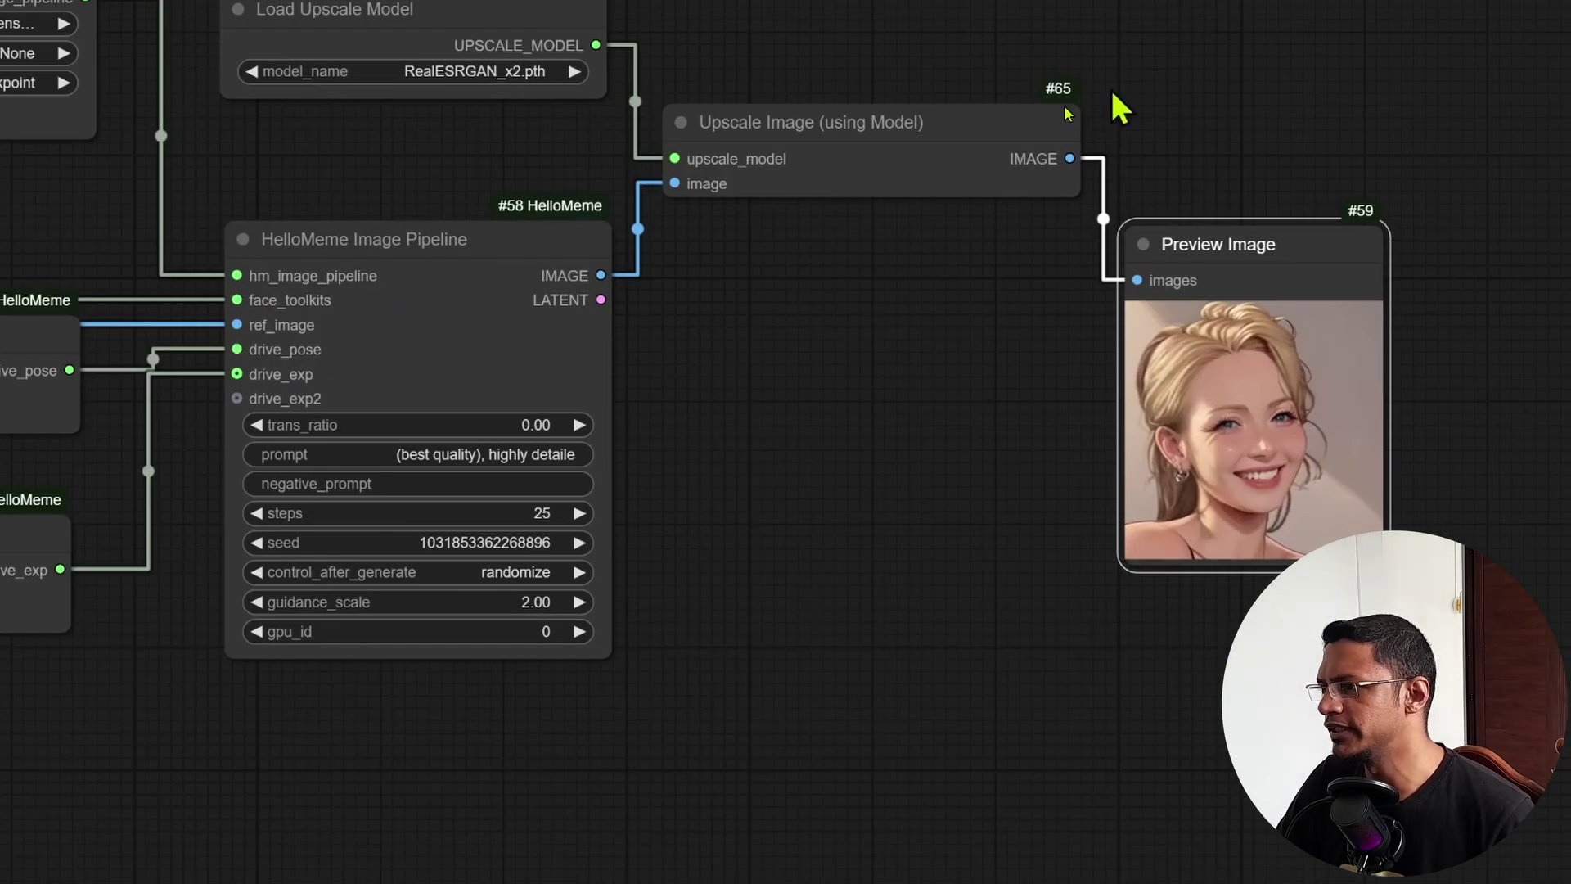